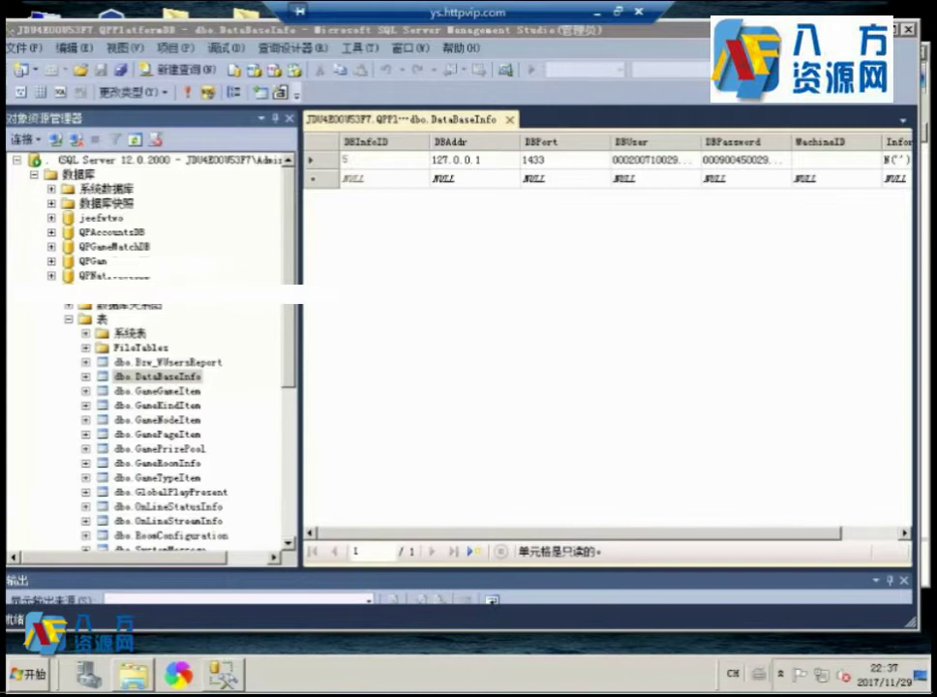
Open the sa.txt notes from the desktop and copy the long hex key line.
{"action": "left_click", "coordinate": [222, 673]}
{"action": "double_click", "coordinate": [38, 311]}
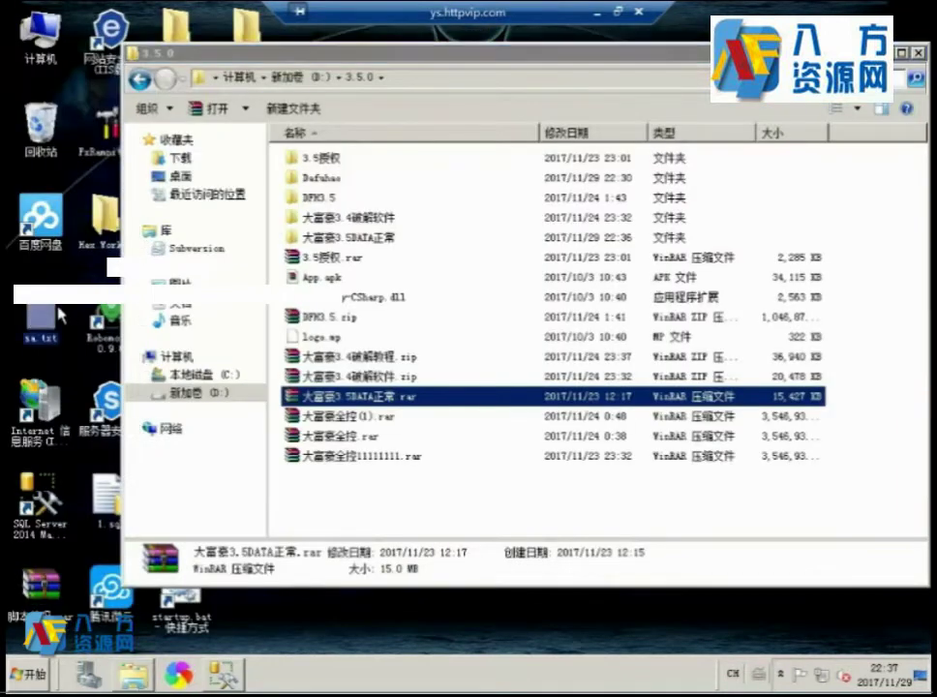
{"action": "left_click_drag", "start_coordinate": [118, 229], "coordinate": [37, 224]}
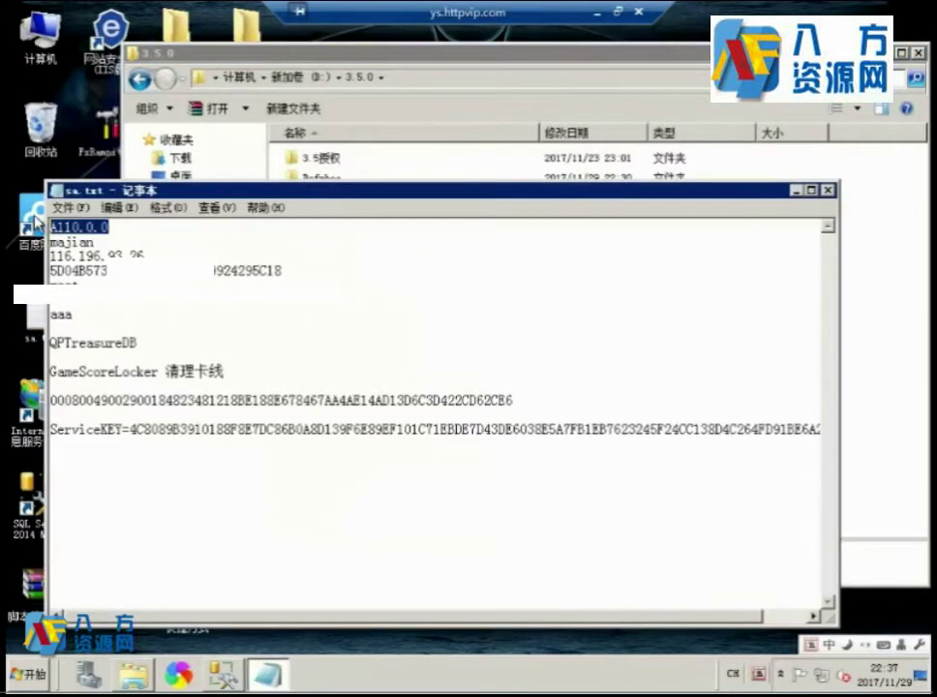
{"action": "left_click", "coordinate": [352, 60]}
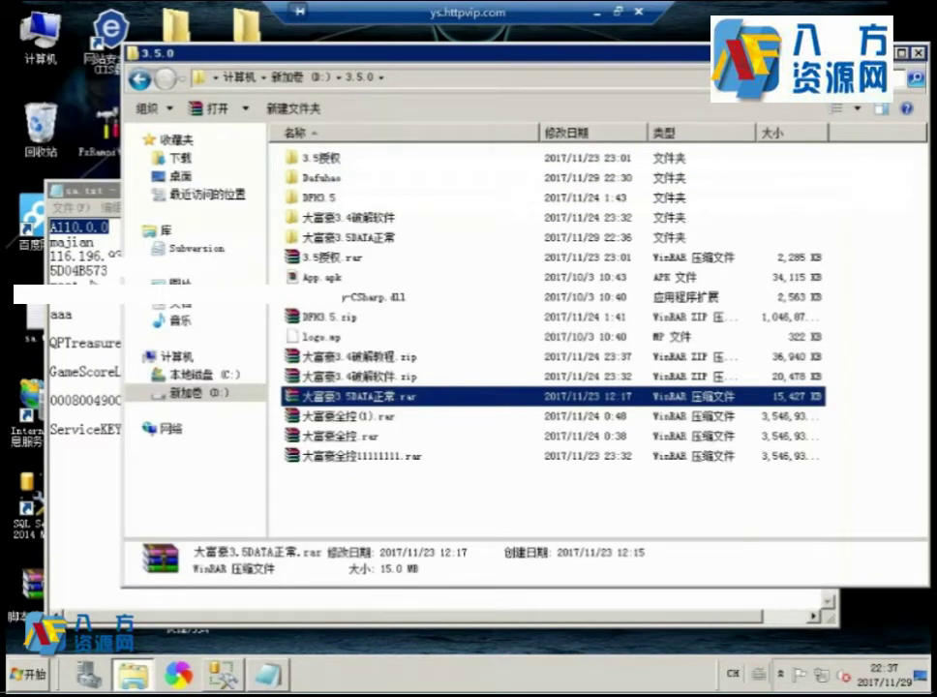
{"action": "left_click", "coordinate": [112, 189]}
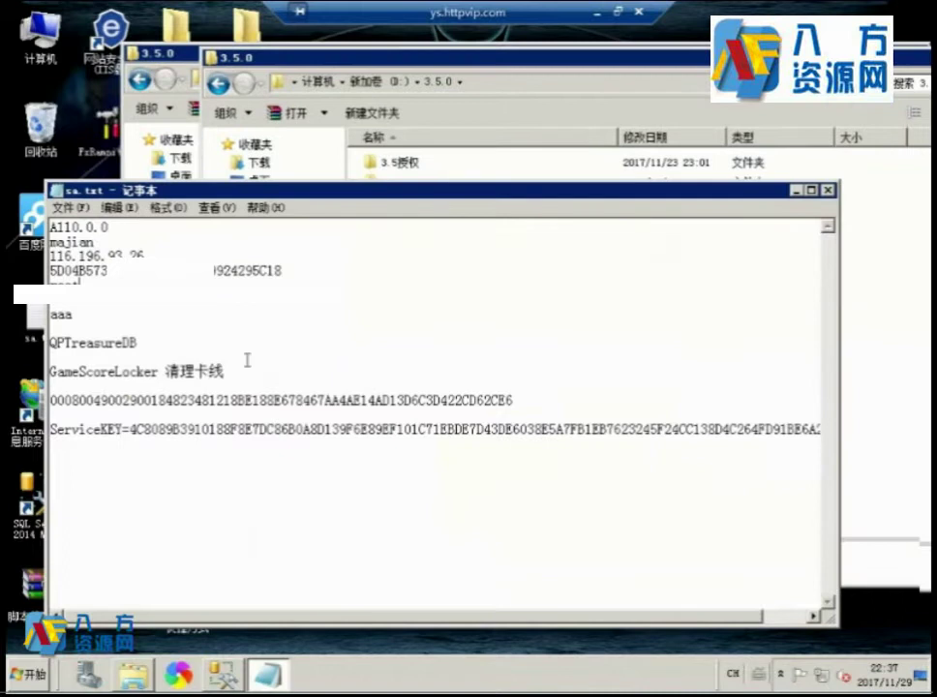
{"action": "double_click", "coordinate": [182, 401]}
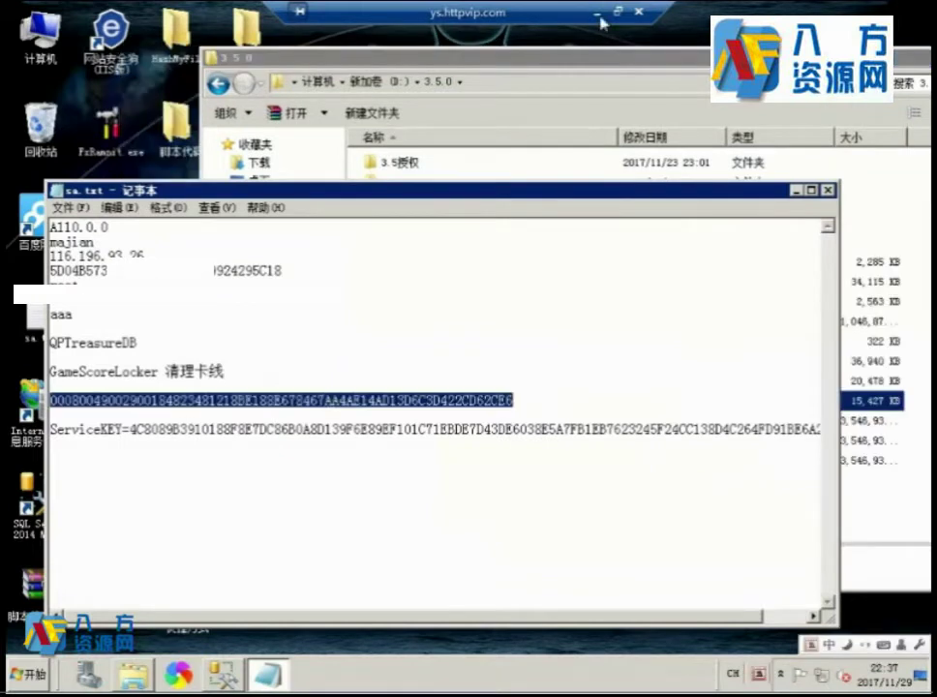
{"action": "key", "text": "alt+Tab"}
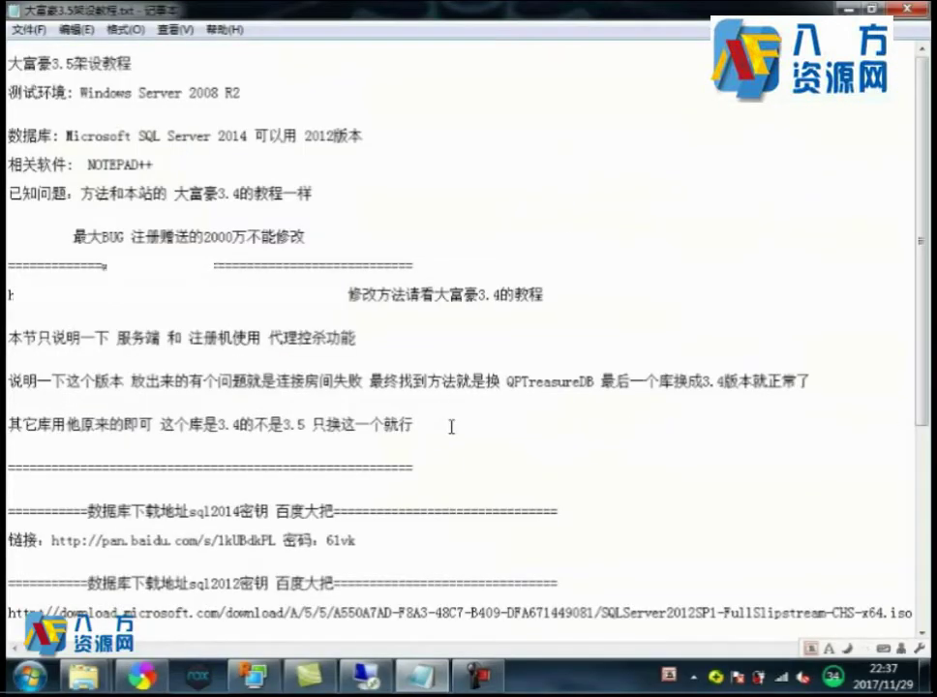
Append '其它的法和3.4一样可以看下上面那个教程我这快到主要位子在停下说明' to the note, followed by blank lines.
{"action": "type", "text": "其它的法和3.4一样可以看下"}
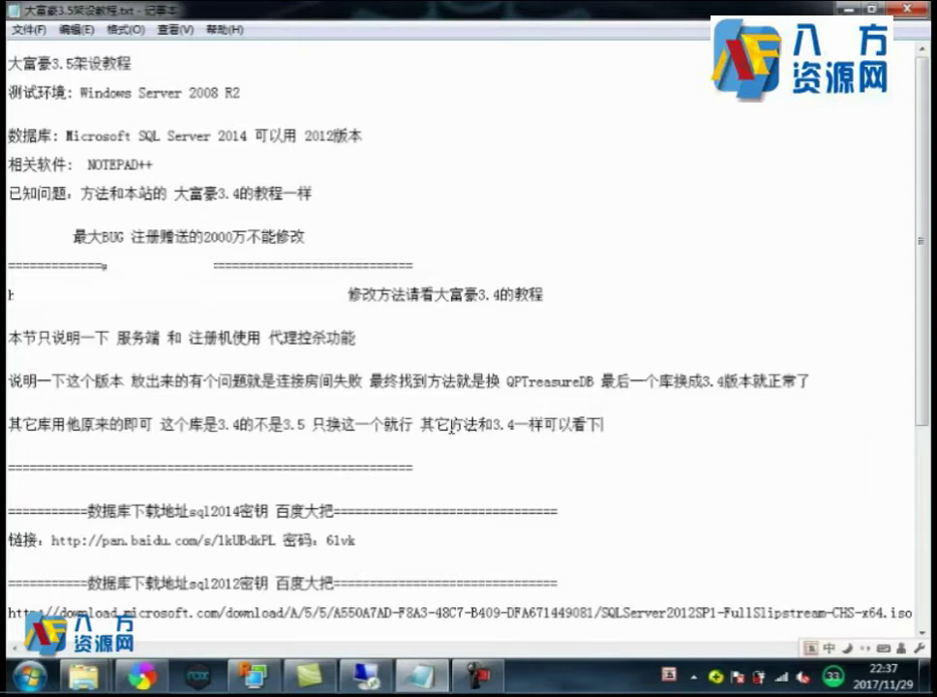
{"action": "type", "text": "上面那个"}
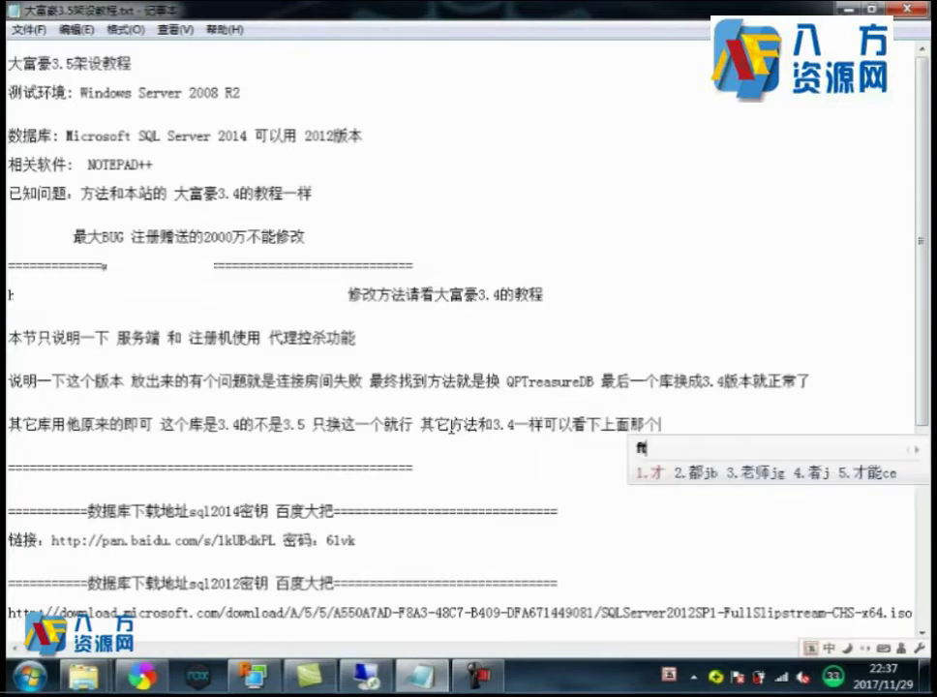
{"action": "type", "text": "教程我这快"}
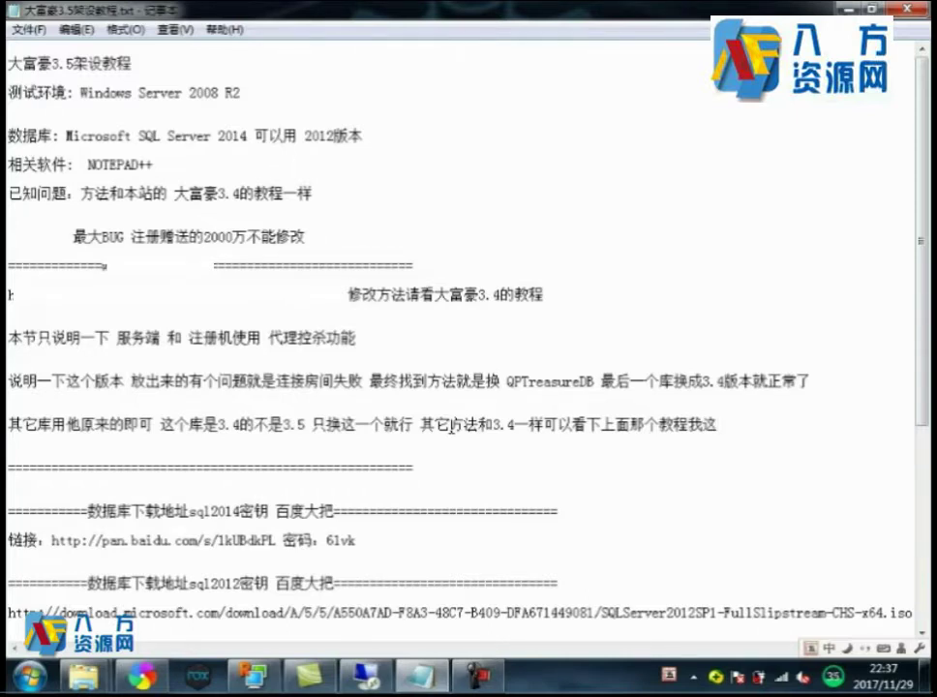
{"action": "type", "text": "到"}
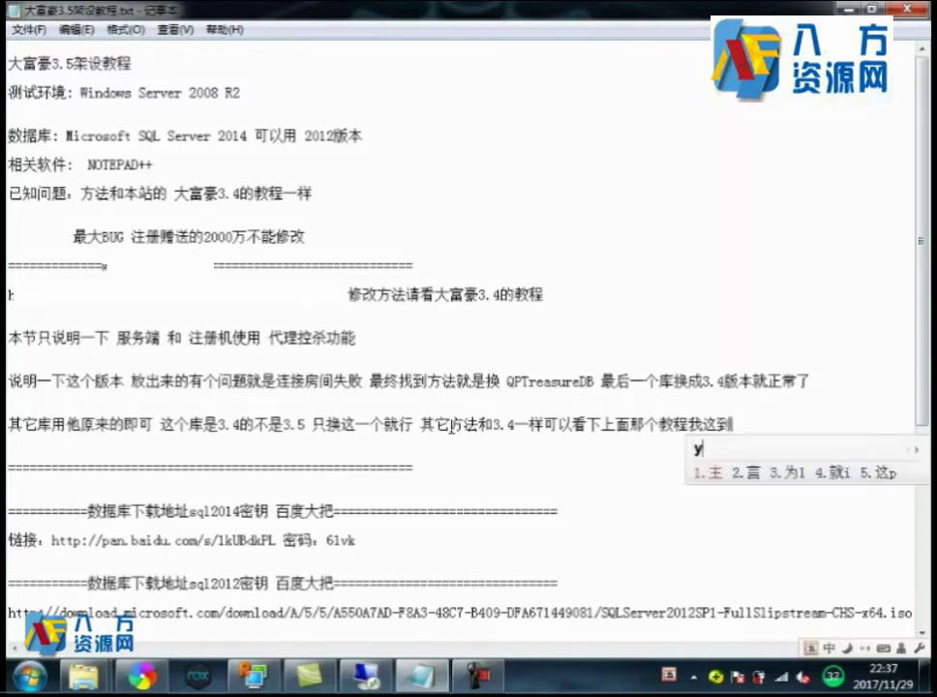
{"action": "type", "text": "主要位子"}
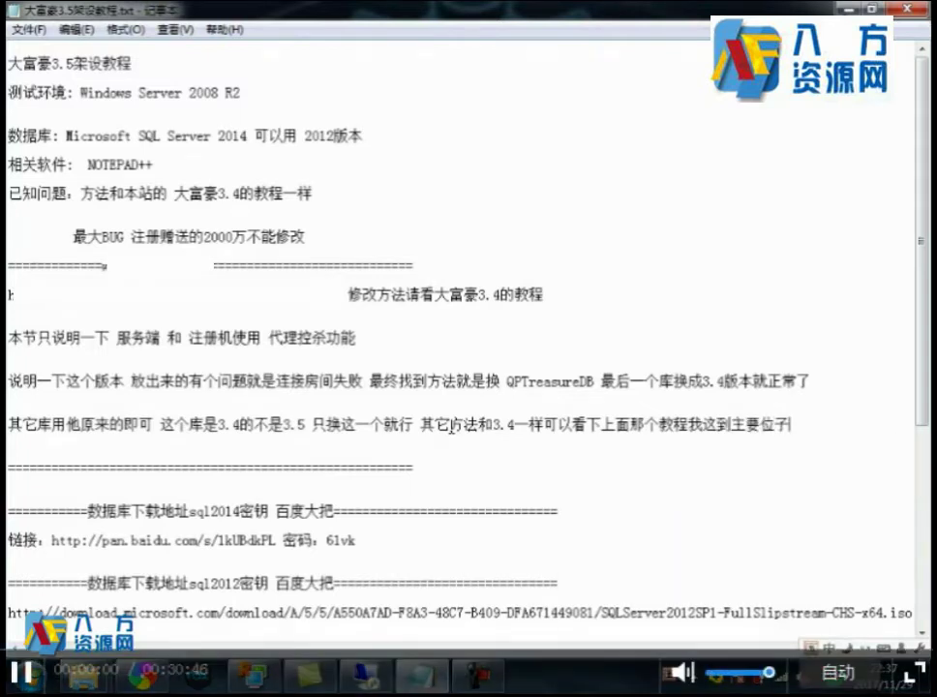
{"action": "type", "text": "在停下说明"}
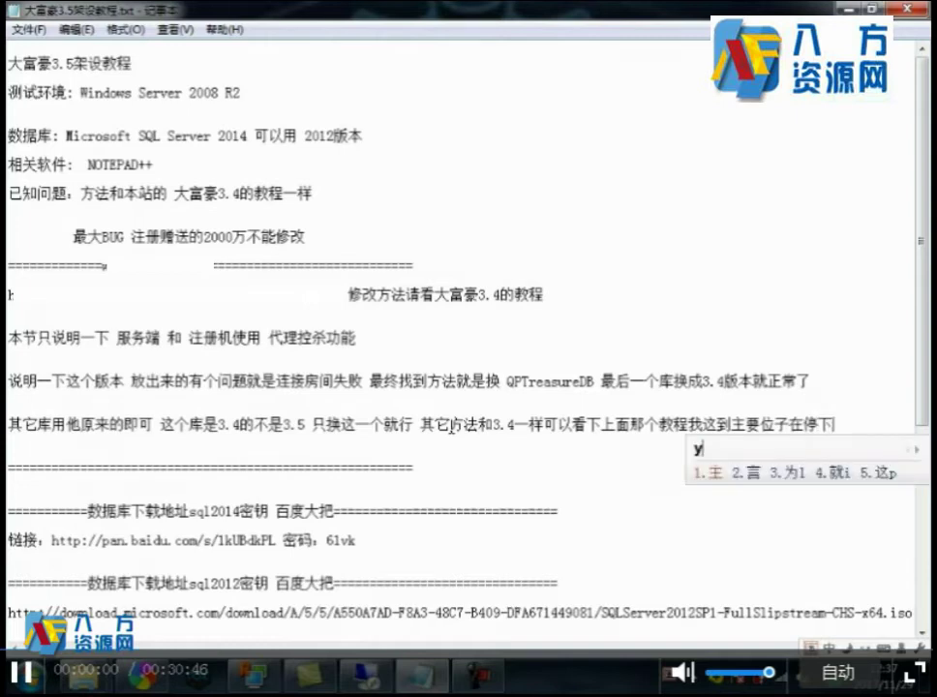
{"action": "key", "text": "Return"}
{"action": "key", "text": "Return"}
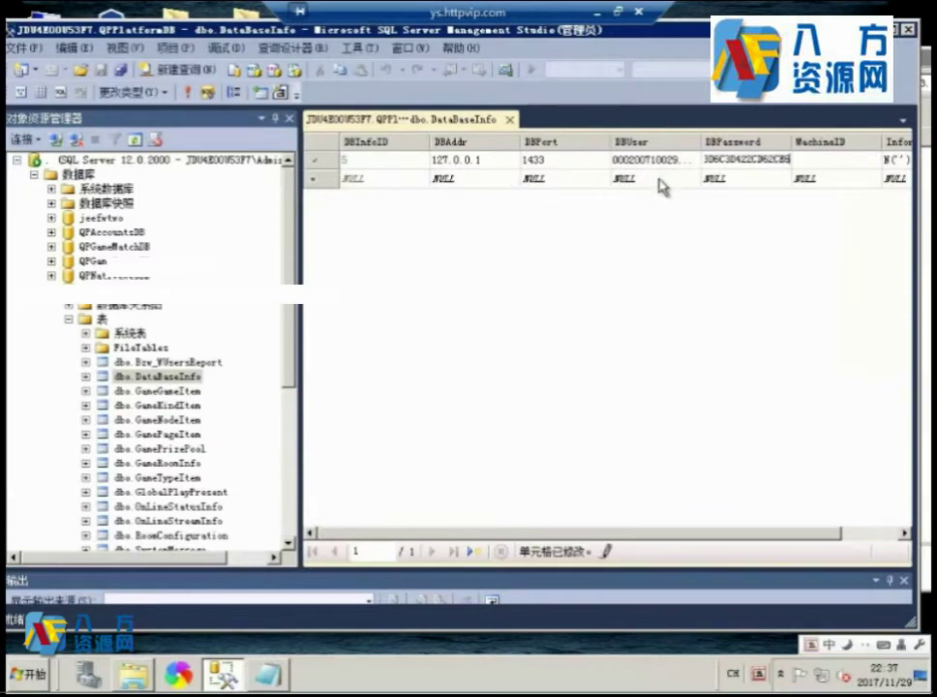
Commit the new password row in SSMS and open Dafuhao > GameServer_YN > GameServer_YN in Explorer.
{"action": "left_click", "coordinate": [662, 178]}
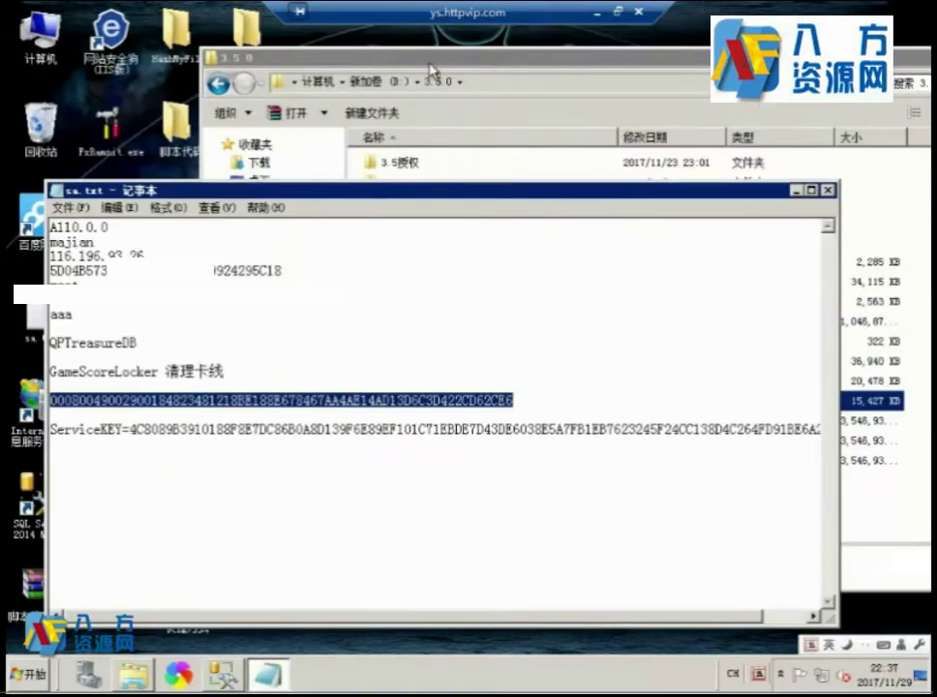
{"action": "left_click", "coordinate": [325, 51]}
{"action": "double_click", "coordinate": [451, 183]}
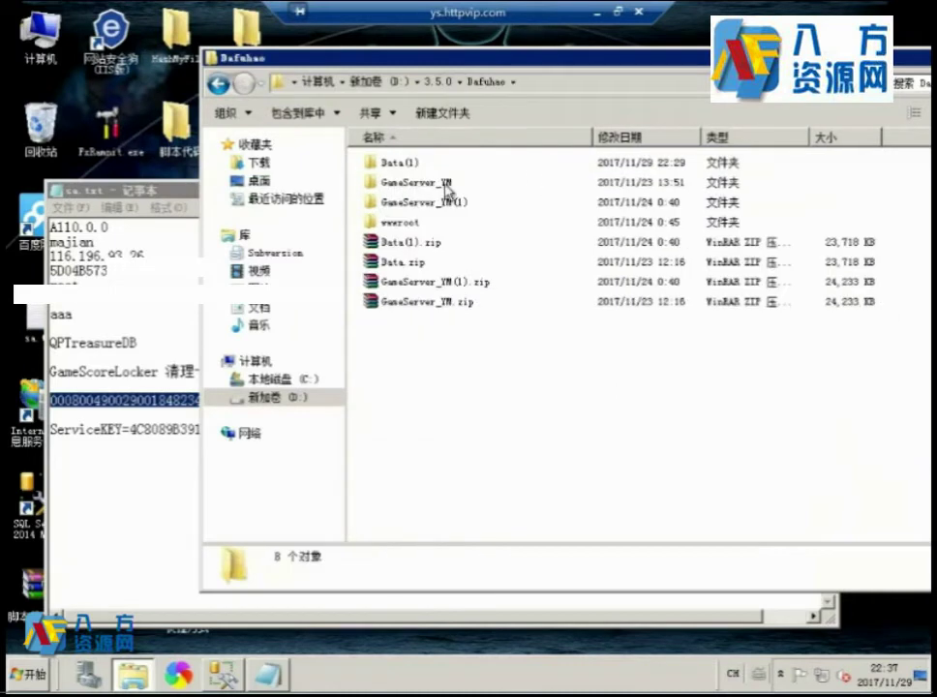
{"action": "double_click", "coordinate": [431, 184]}
{"action": "double_click", "coordinate": [394, 164]}
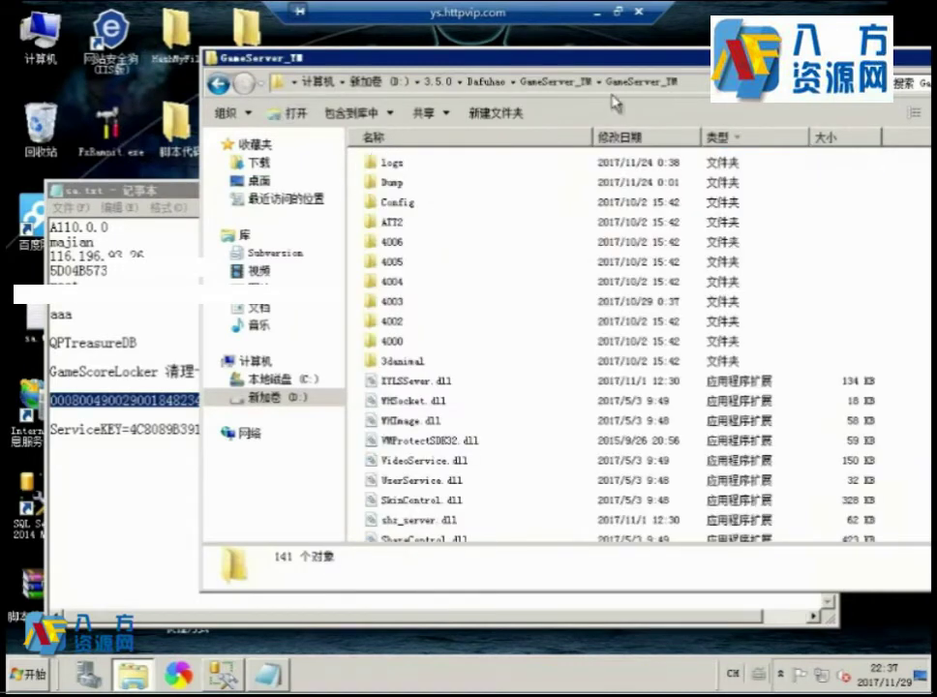
Scroll down the server folder and launch CollocateEx.exe.
{"action": "left_click_drag", "start_coordinate": [476, 56], "coordinate": [391, 47]}
{"action": "scroll", "coordinate": [481, 372], "scroll_direction": "down", "scroll_amount": 6}
{"action": "scroll", "coordinate": [703, 445], "scroll_direction": "down", "scroll_amount": 12}
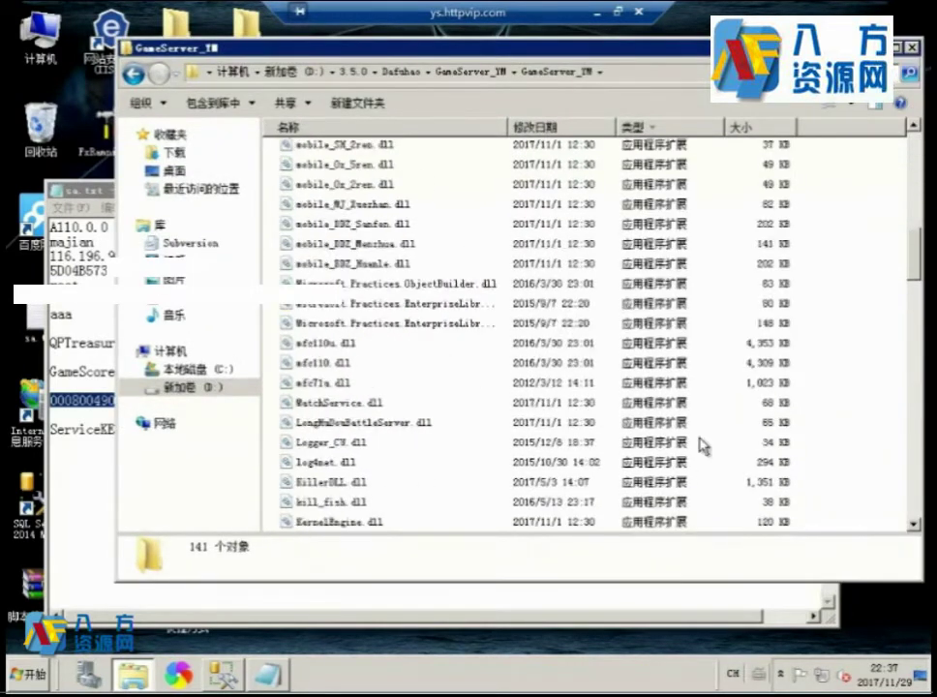
{"action": "left_click_drag", "start_coordinate": [909, 590], "coordinate": [910, 624]}
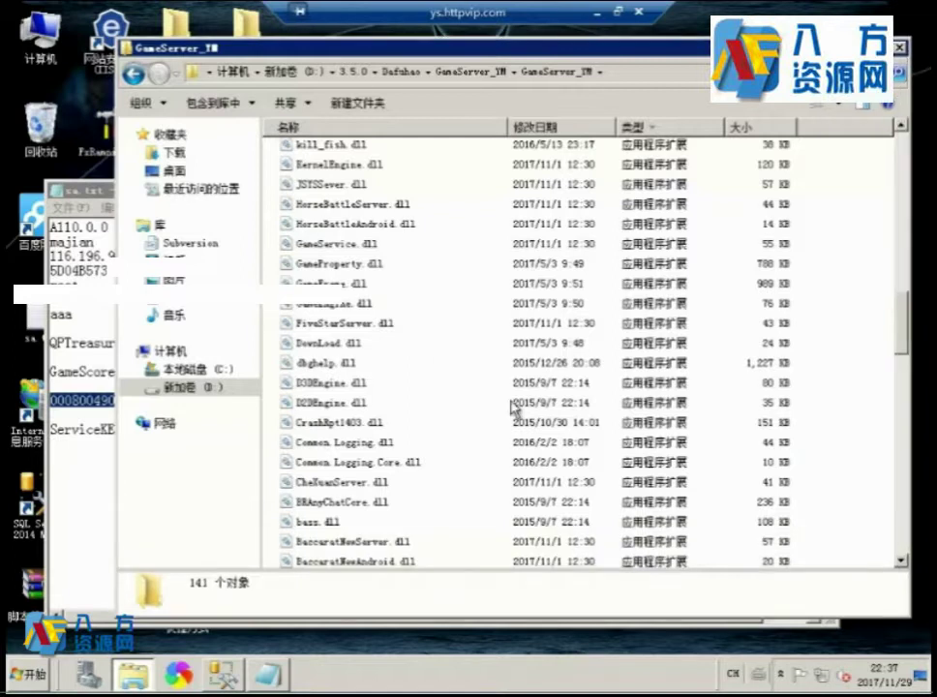
{"action": "scroll", "coordinate": [429, 373], "scroll_direction": "down", "scroll_amount": 8}
{"action": "double_click", "coordinate": [339, 398]}
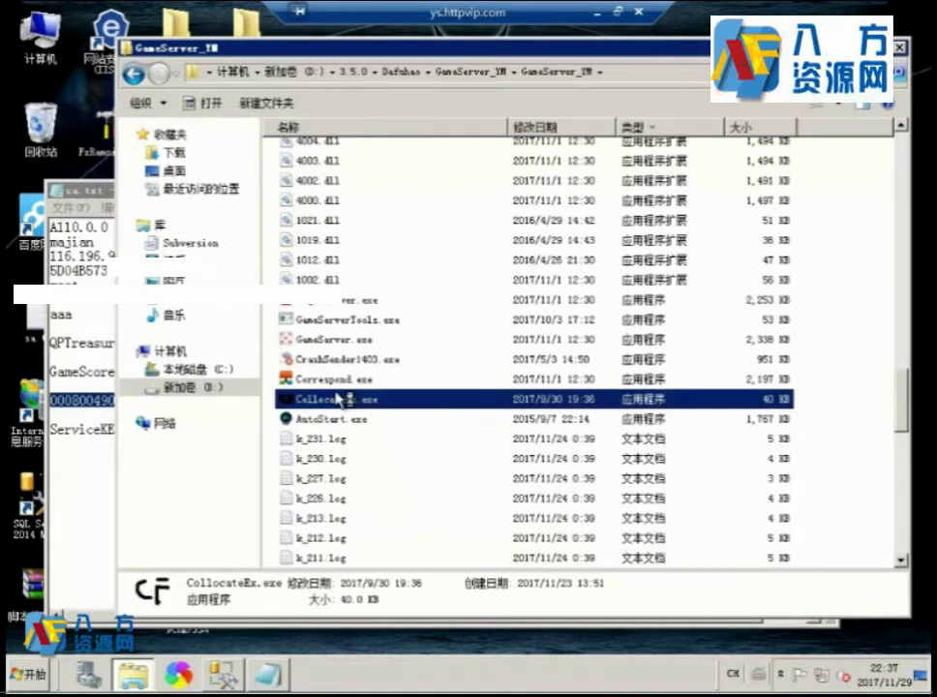
Set the coordinating, game and login server addresses to 116.196.93.26, copied from the notes.
{"action": "left_click_drag", "start_coordinate": [481, 668], "coordinate": [8, 495]}
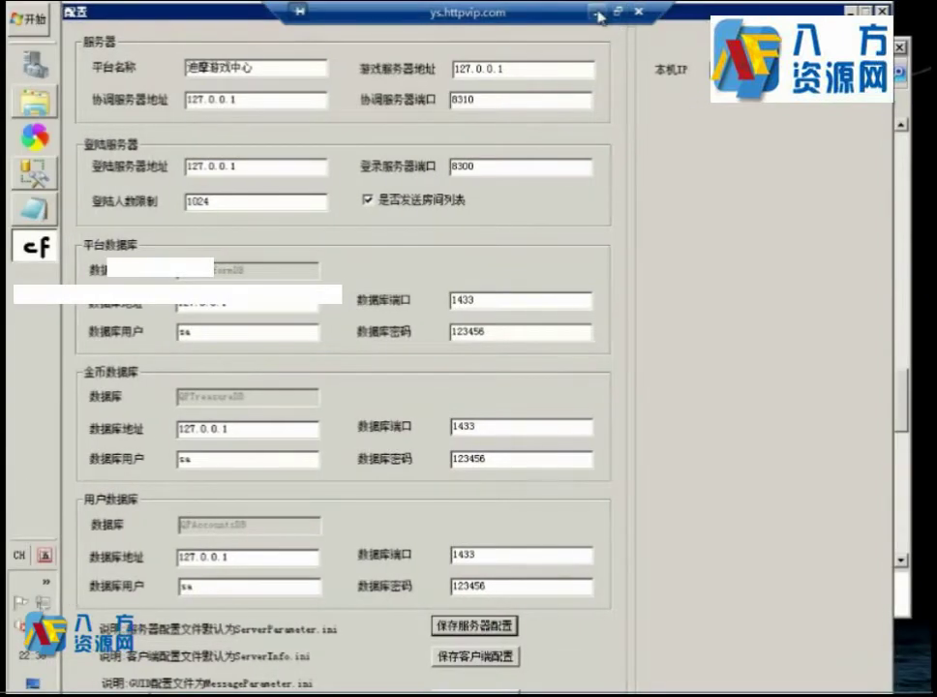
{"action": "left_click", "coordinate": [35, 206]}
{"action": "left_click_drag", "start_coordinate": [164, 254], "coordinate": [67, 254]}
{"action": "key", "text": "ctrl+c"}
{"action": "left_click", "coordinate": [247, 98]}
{"action": "left_click_drag", "start_coordinate": [319, 100], "coordinate": [186, 100]}
{"action": "key", "text": "ctrl+v"}
{"action": "left_click_drag", "start_coordinate": [523, 70], "coordinate": [452, 70]}
{"action": "key", "text": "ctrl+v"}
{"action": "left_click_drag", "start_coordinate": [277, 167], "coordinate": [162, 157]}
{"action": "key", "text": "ctrl+v"}
{"action": "left_click", "coordinate": [34, 208]}
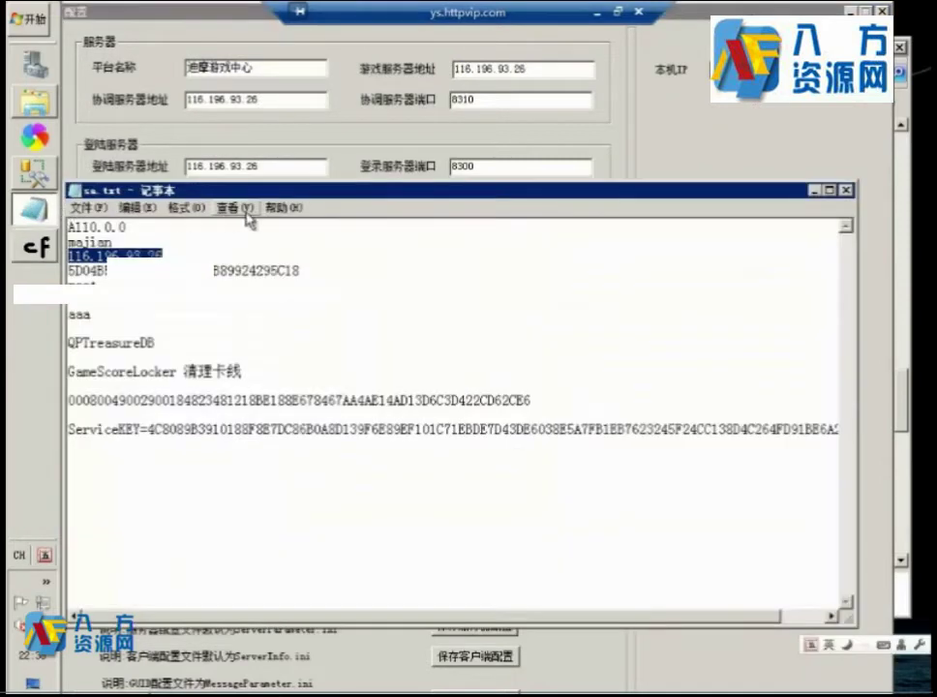
{"action": "left_click", "coordinate": [407, 179]}
{"action": "double_click", "coordinate": [515, 334]}
{"action": "key", "text": "ctrl+v"}
{"action": "double_click", "coordinate": [502, 456]}
{"action": "key", "text": "ctrl+v"}
{"action": "double_click", "coordinate": [515, 588]}
{"action": "key", "text": "ctrl+v"}
{"action": "left_click", "coordinate": [477, 626]}
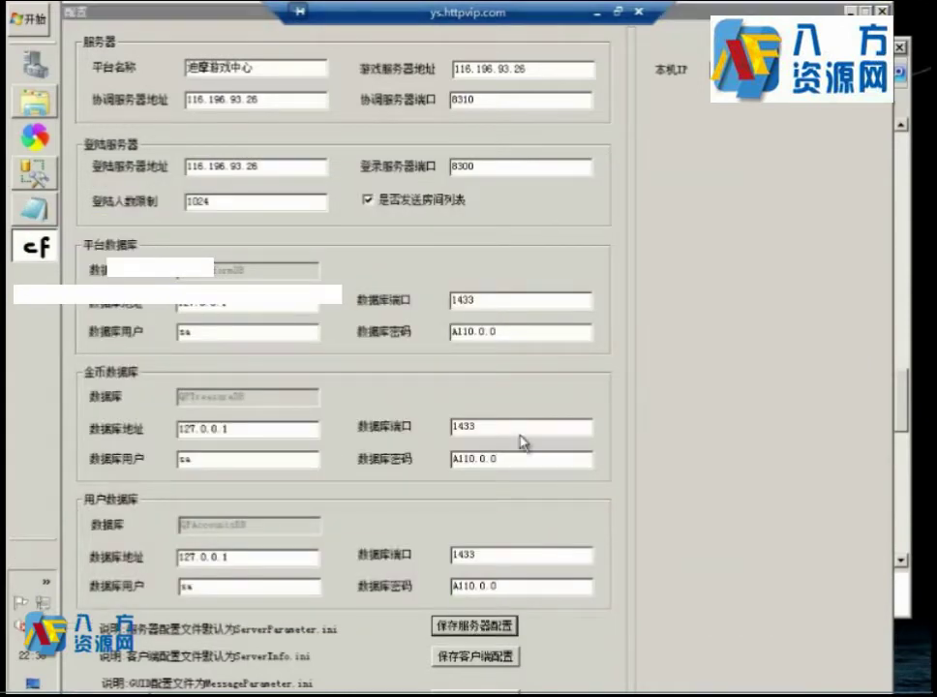
Save the server config as ServerParameter.ini in the GameServer_YM folder, replacing the existing file.
{"action": "left_click", "coordinate": [485, 155]}
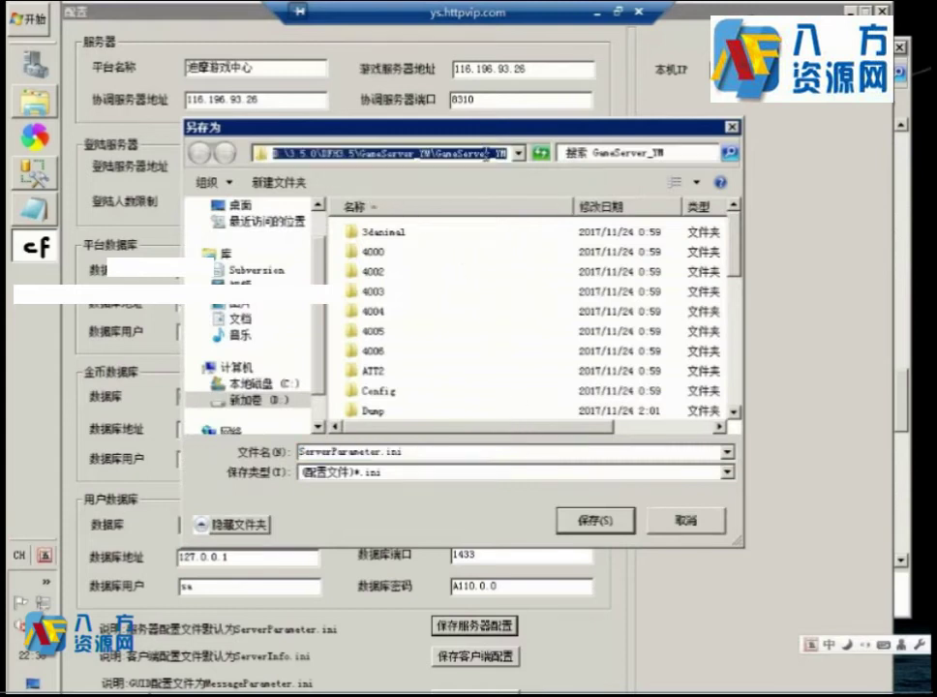
{"action": "left_click", "coordinate": [37, 103]}
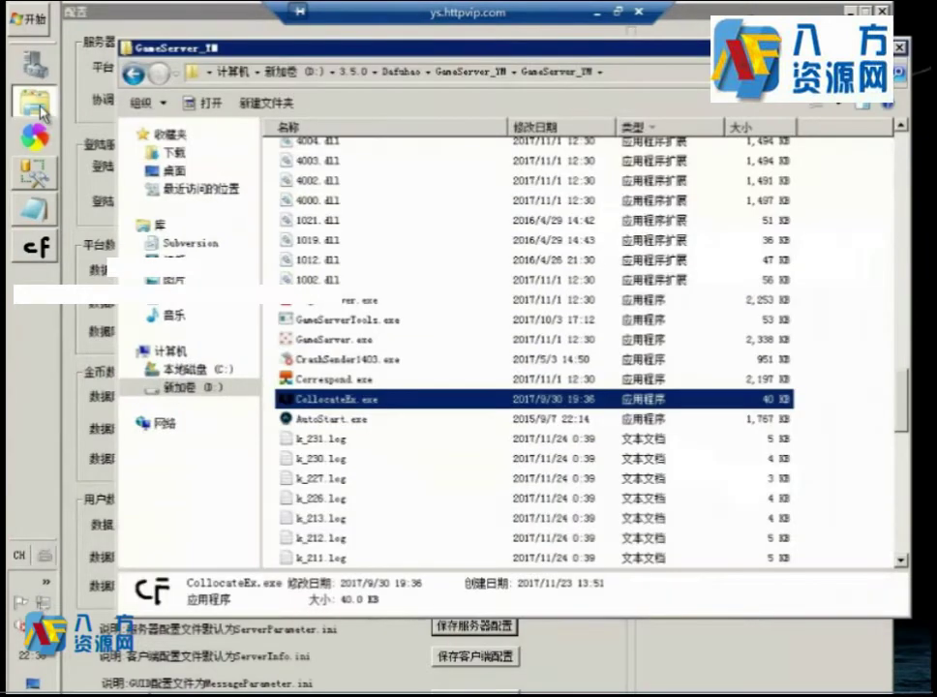
{"action": "key", "text": "alt+Tab"}
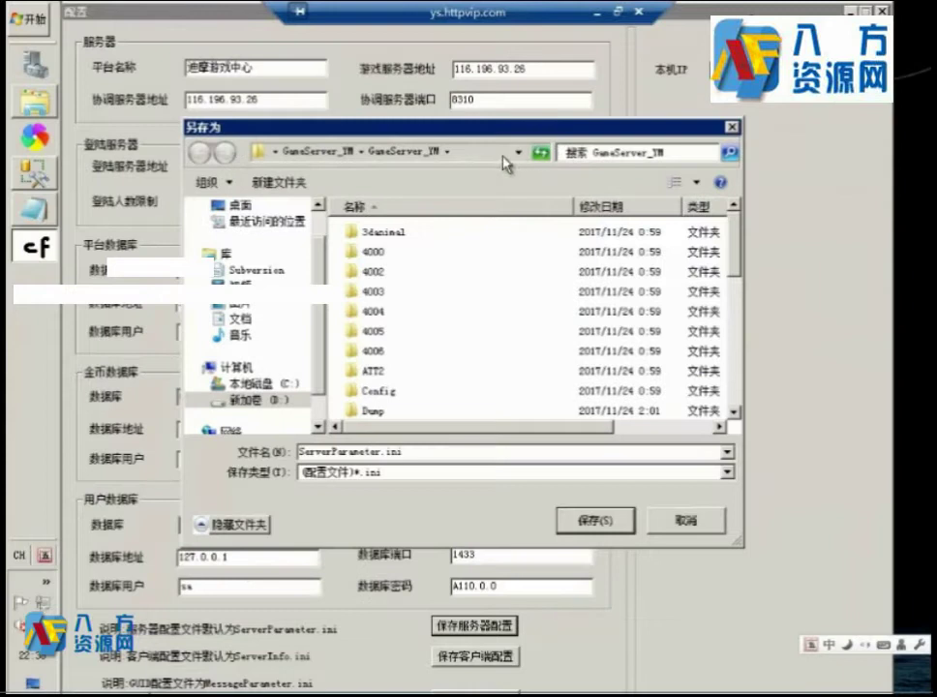
{"action": "left_click", "coordinate": [483, 154]}
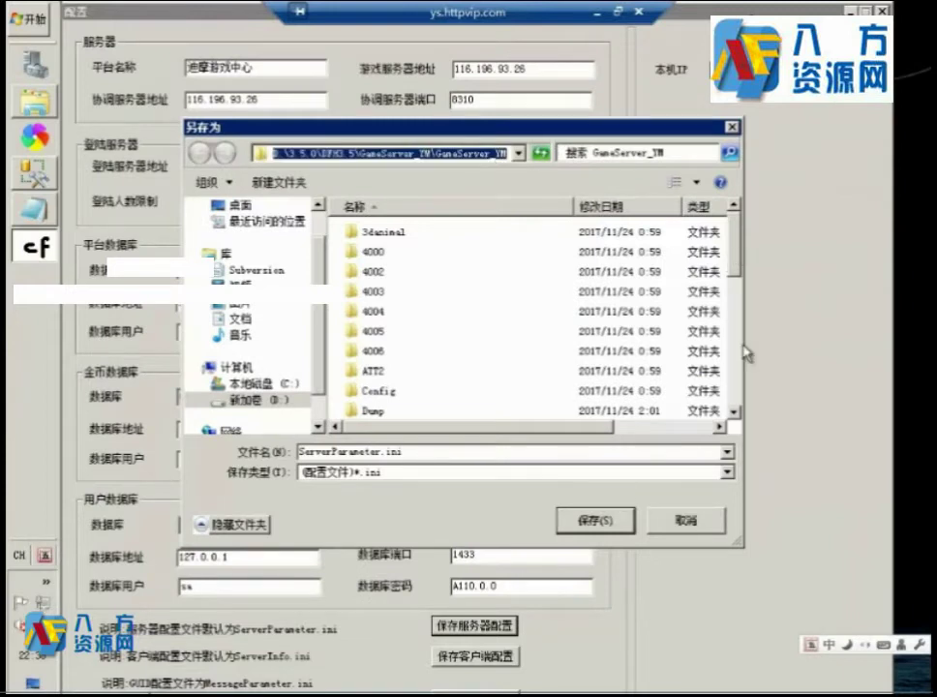
{"action": "key", "text": "Return"}
{"action": "left_click", "coordinate": [595, 520]}
{"action": "left_click", "coordinate": [542, 360]}
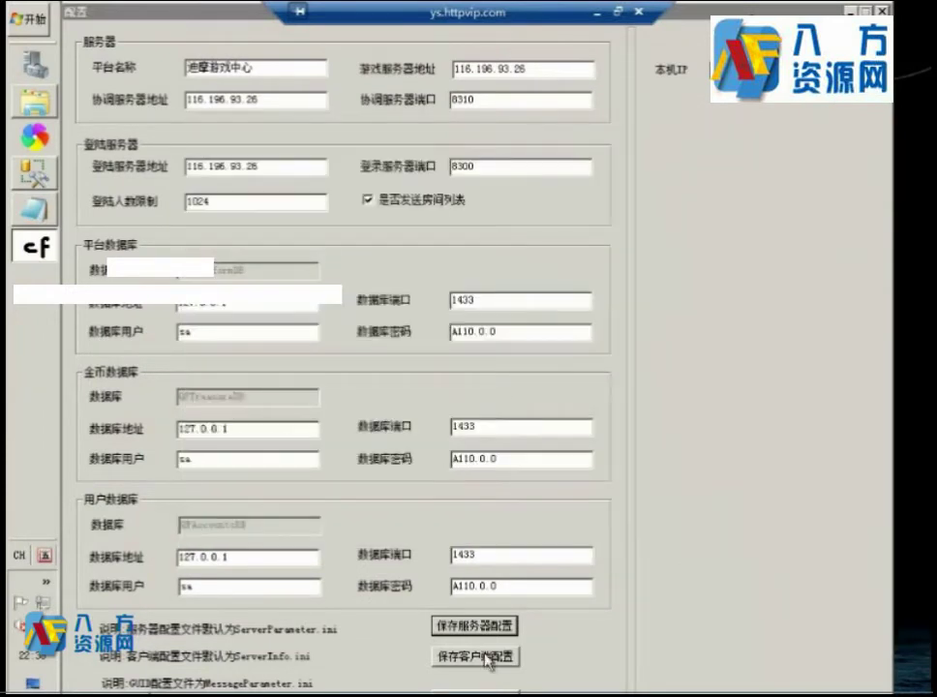
Save the client config as ServerInfo.ini in GameServer_YM, replacing the existing file.
{"action": "left_click", "coordinate": [488, 661]}
{"action": "left_click", "coordinate": [578, 518]}
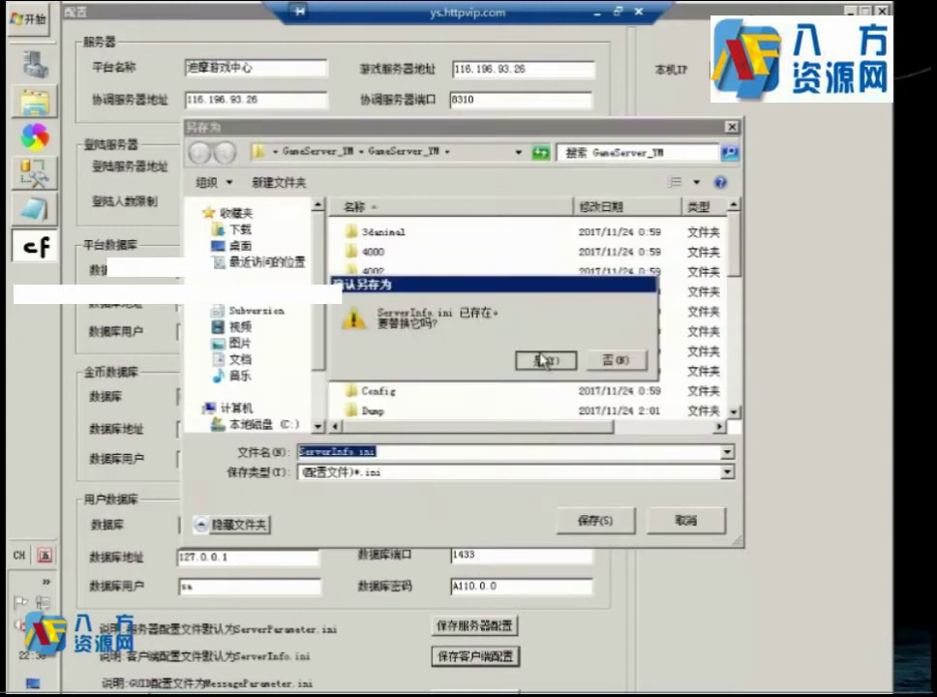
{"action": "left_click", "coordinate": [542, 360]}
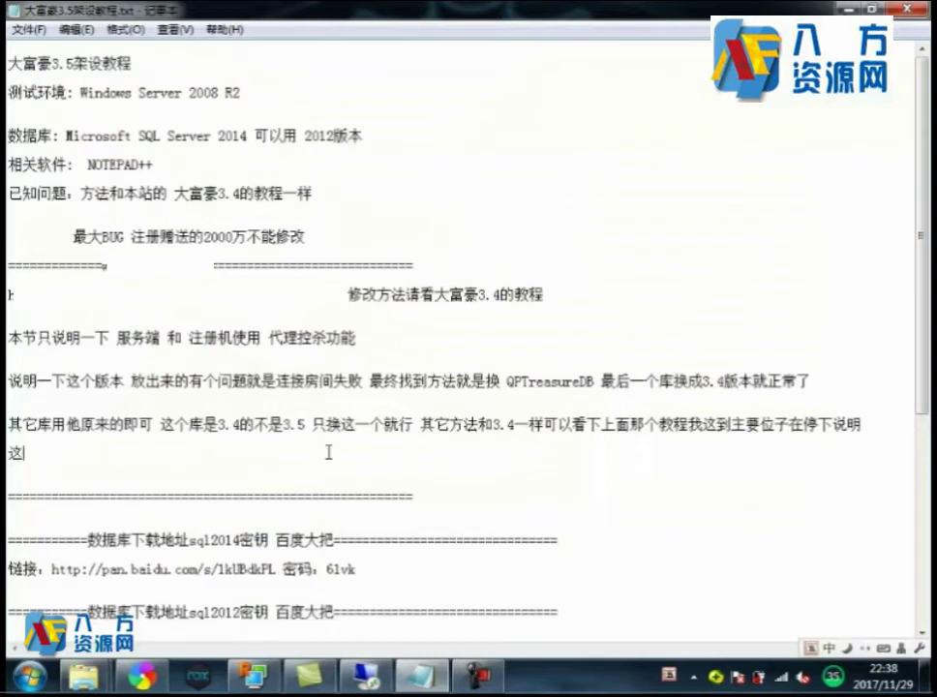
Type the note '这工具最下方还有一个GUID按钮 大家如果不行可以试试生成' into the tutorial notes.
{"action": "type", "text": "工具最下方还有一个"}
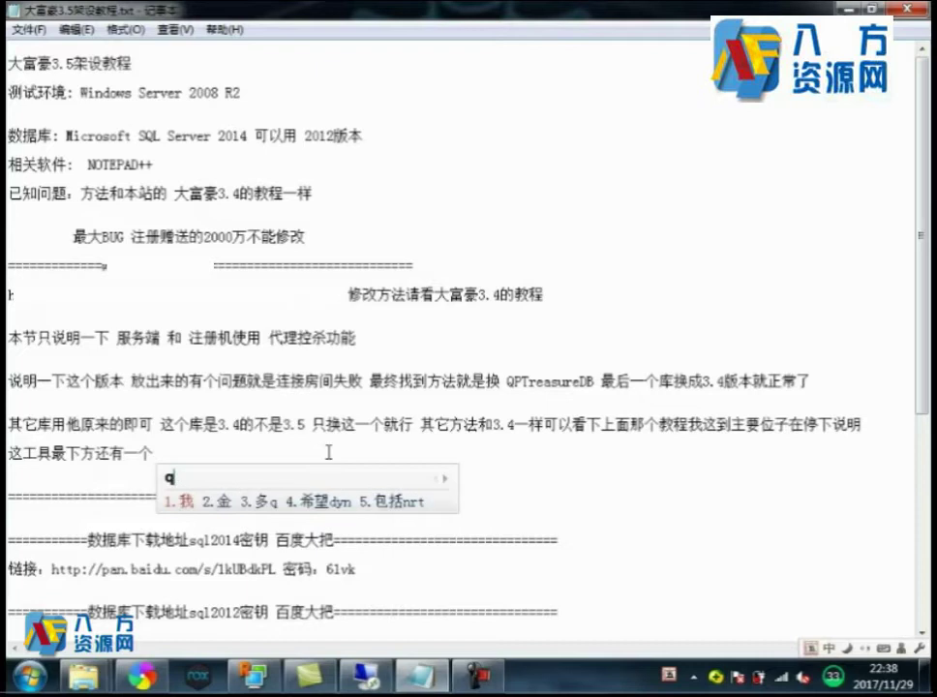
{"action": "key", "text": "BackSpace"}
{"action": "type", "text": "G"}
{"action": "type", "text": "UIDm"}
{"action": "key", "text": "BackSpace"}
{"action": "type", "text": "的"}
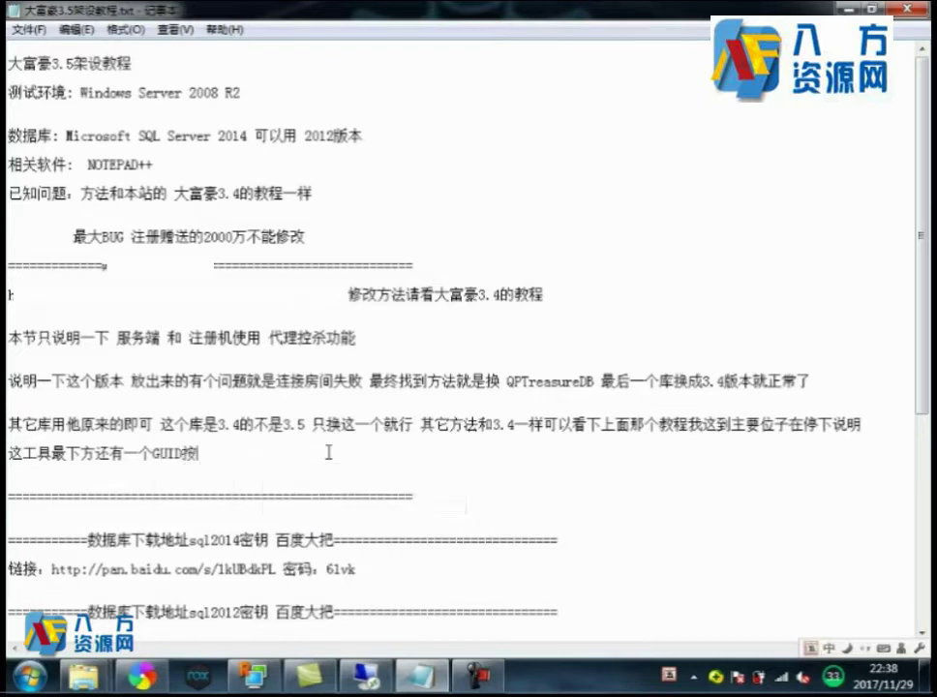
{"action": "type", "text": "qna"}
{"action": "key", "text": "BackSpace"}
{"action": "key", "text": "BackSpace"}
{"action": "type", "text": "nfg"}
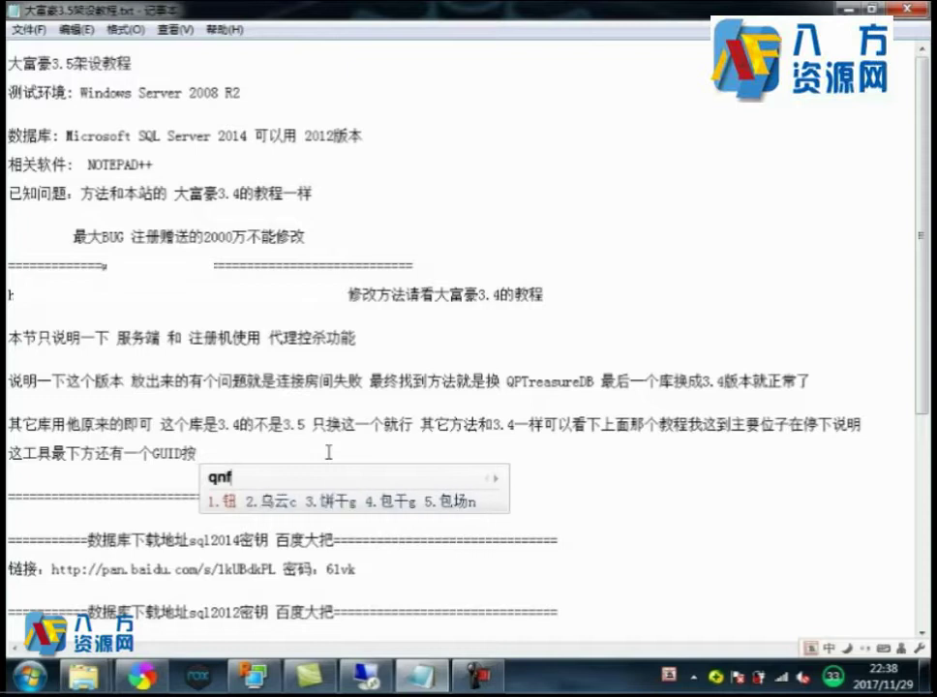
{"action": "type", "text": "da jia"}
{"action": "key", "text": "space"}
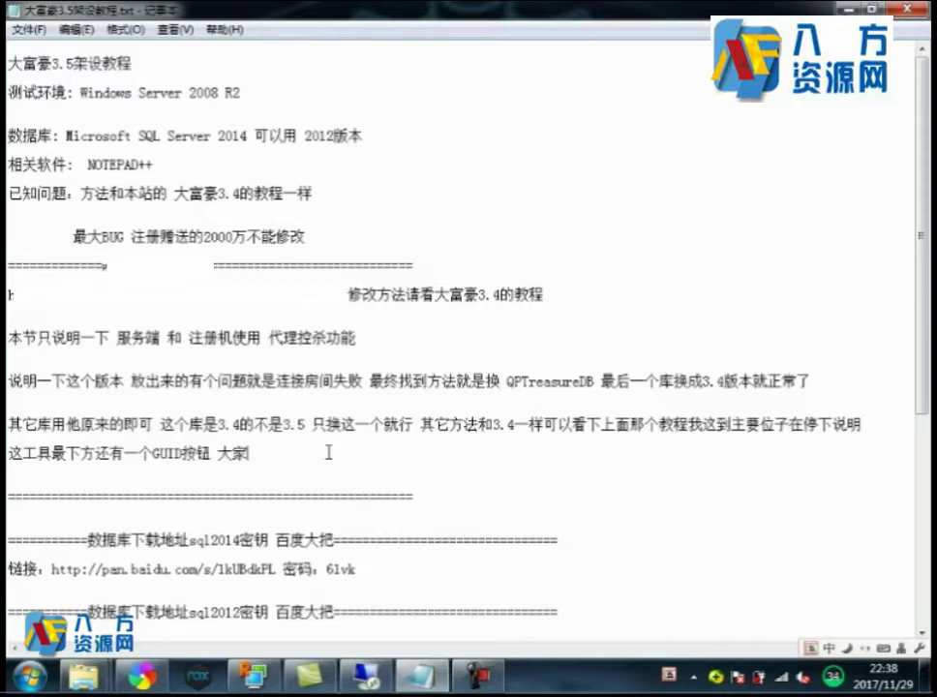
{"action": "type", "text": "itfskcyya"}
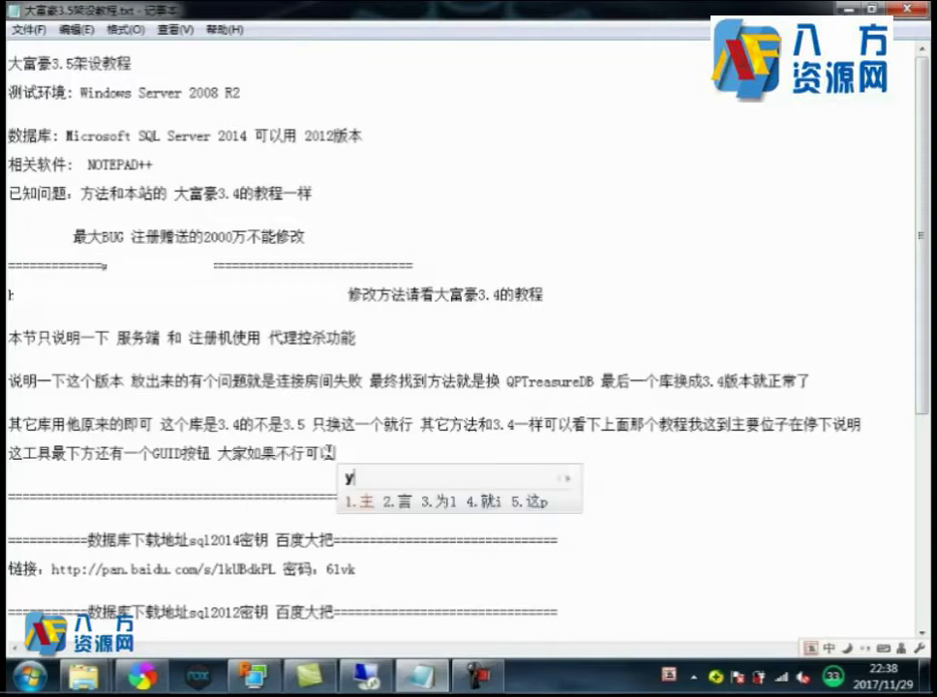
{"action": "key", "text": "BackSpace"}
{"action": "key", "text": "BackSpace"}
{"action": "type", "text": "aaya"}
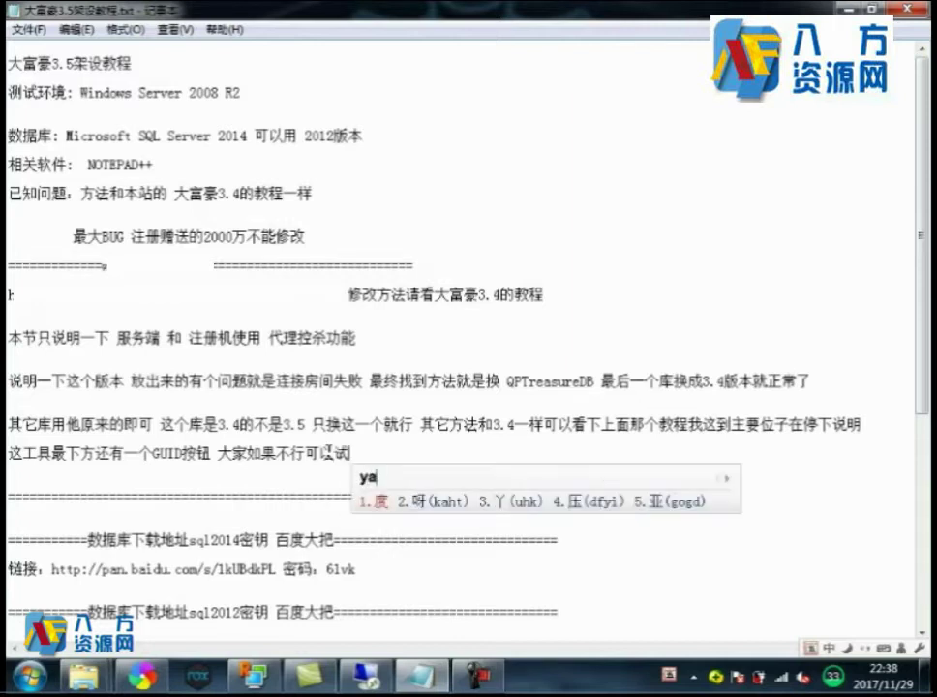
{"action": "key", "text": "space"}
{"action": "key", "text": "BackSpace"}
{"action": "type", "text": "试生成一下"}
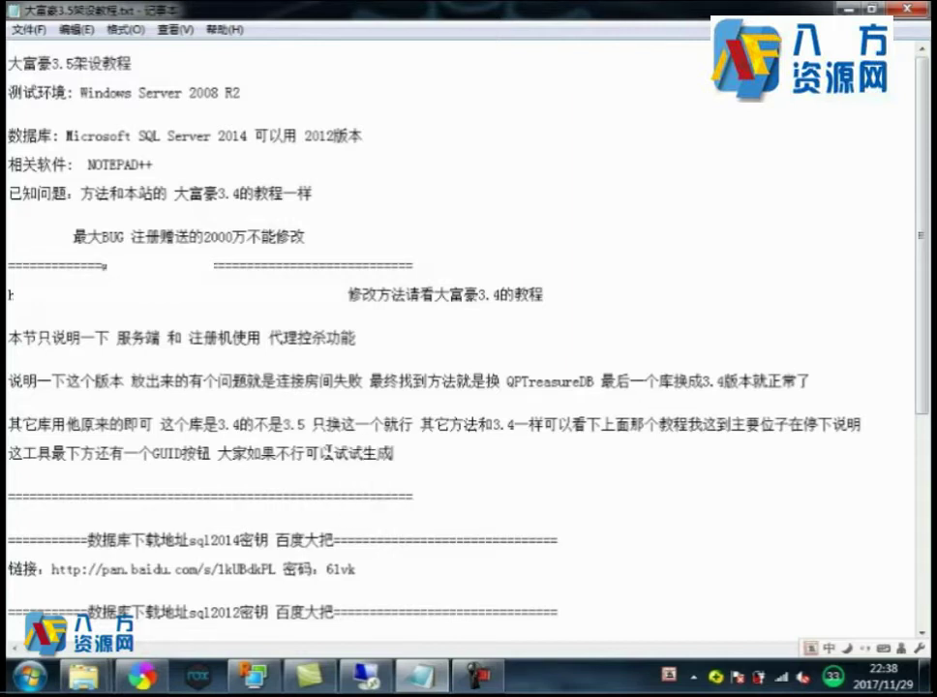
Save the GUI config as MessageParameter.ini in GameServer_YM, replacing the existing file.
{"action": "left_click", "coordinate": [367, 674]}
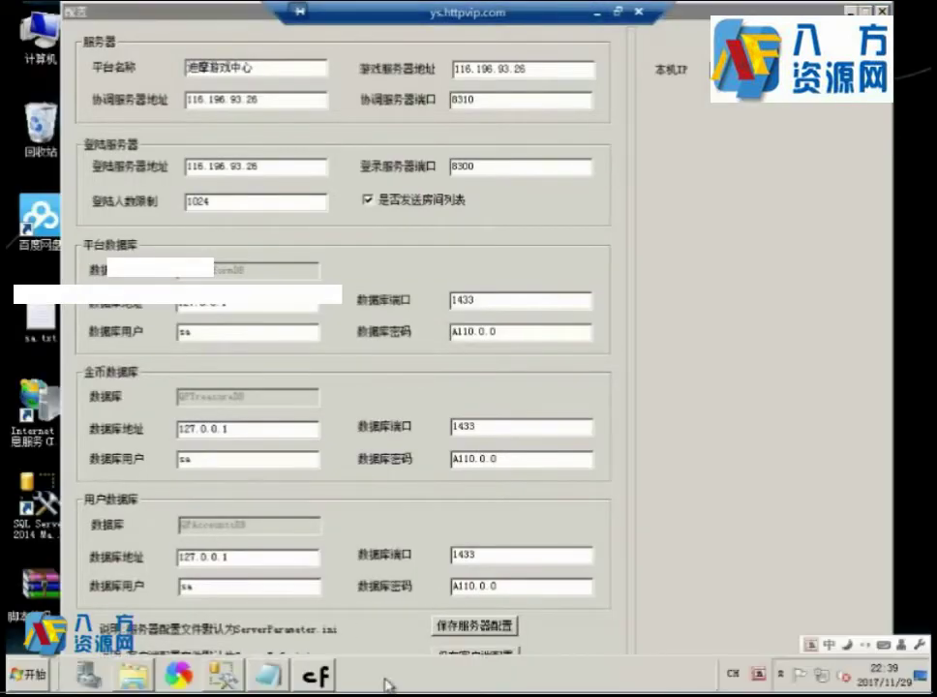
{"action": "right_click", "coordinate": [437, 680]}
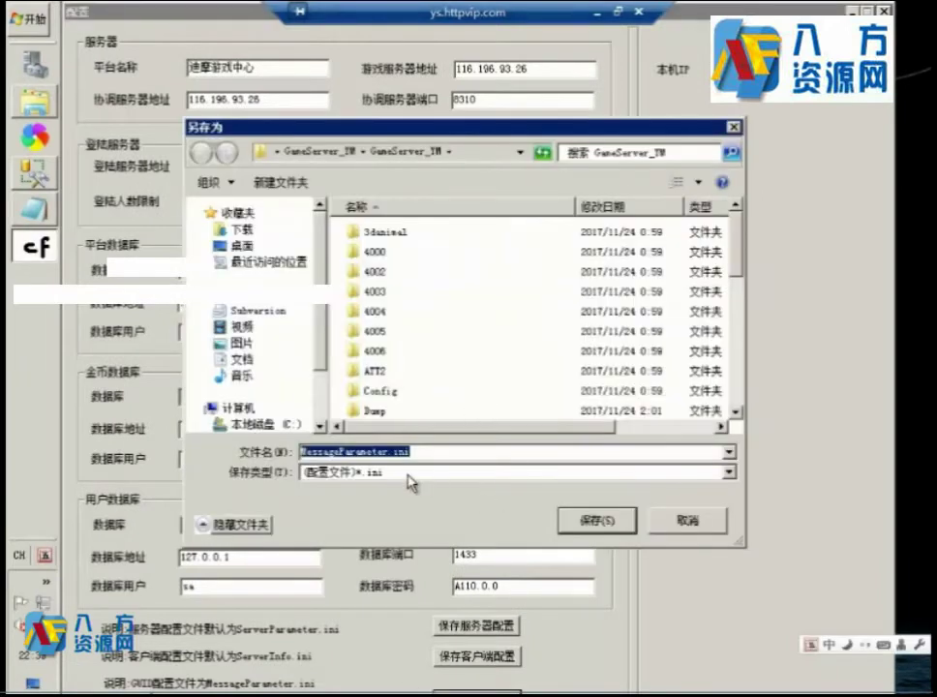
{"action": "left_click", "coordinate": [597, 522]}
{"action": "left_click", "coordinate": [551, 359]}
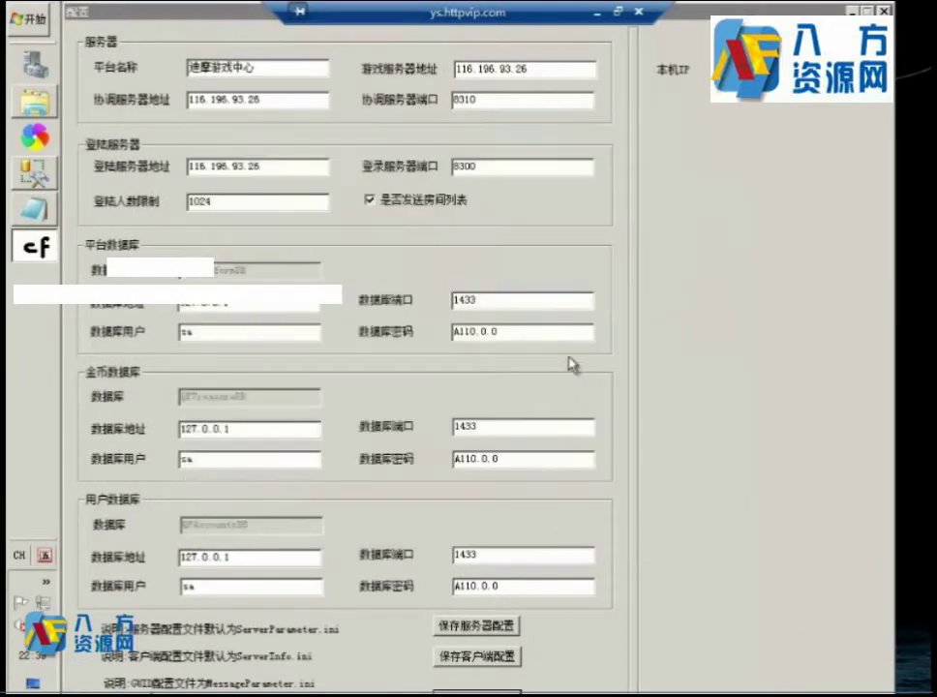
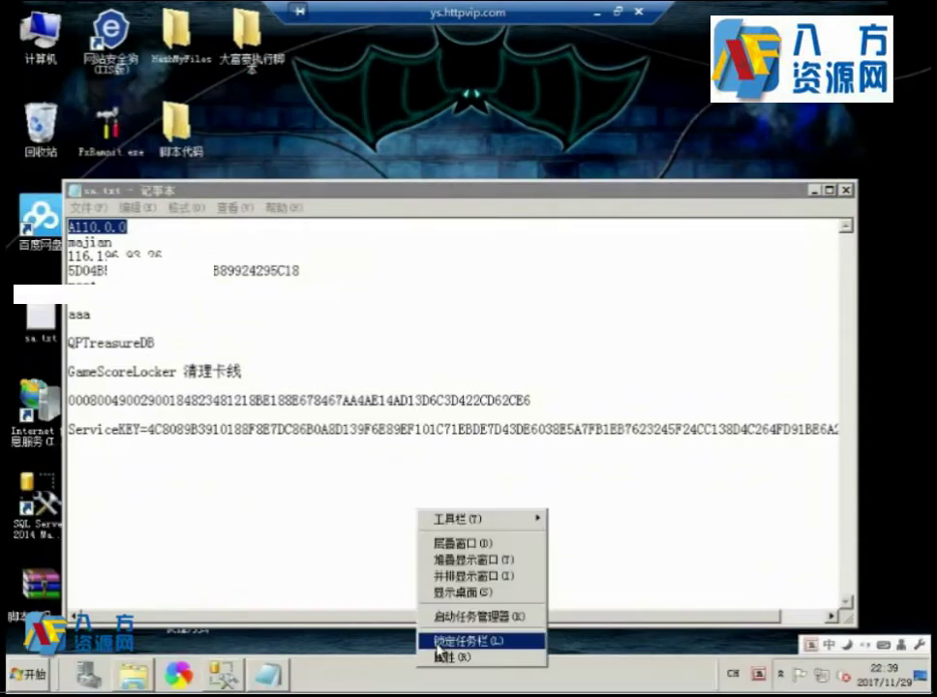
In the GameServer_YM folder, scroll to the .ini files and open GlobalParameter.ini in Notepad.
{"action": "left_click", "coordinate": [385, 540]}
{"action": "key", "text": "alt+Tab"}
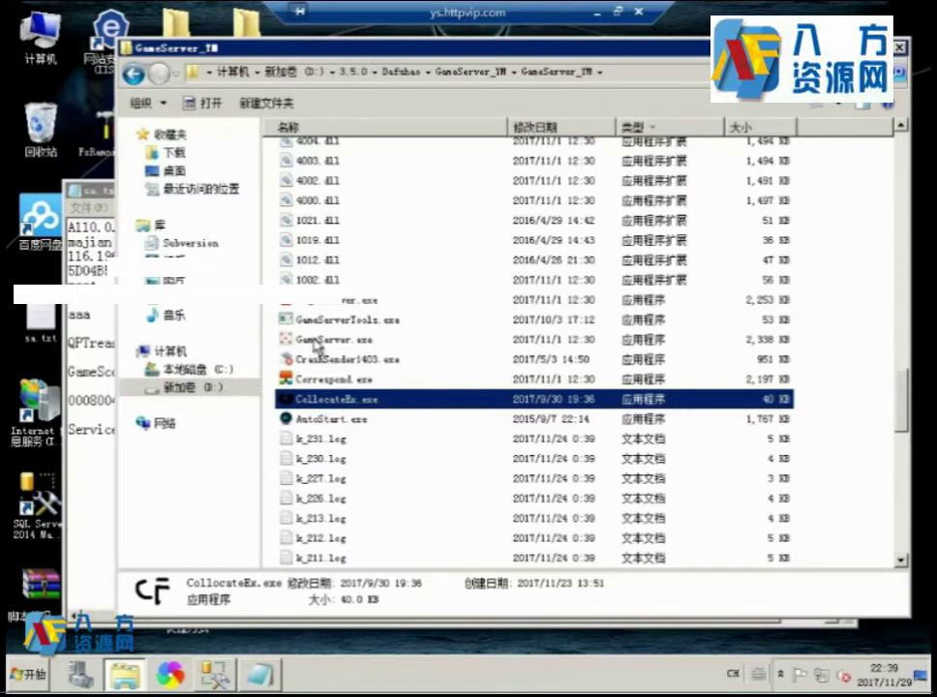
{"action": "left_click", "coordinate": [416, 339]}
{"action": "scroll", "coordinate": [429, 319], "scroll_direction": "down", "scroll_amount": 12}
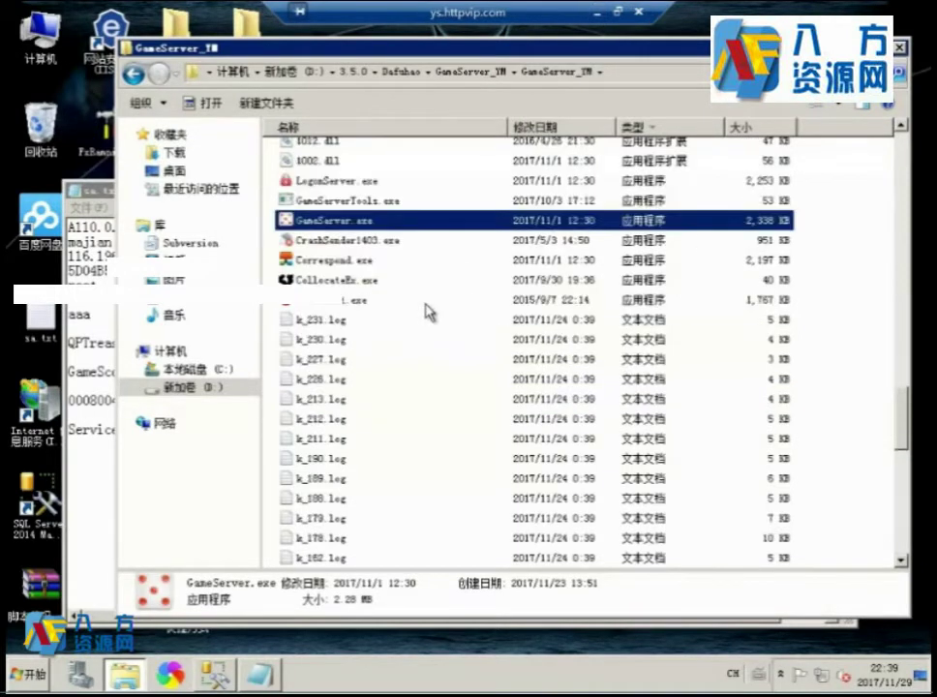
{"action": "left_click", "coordinate": [407, 421]}
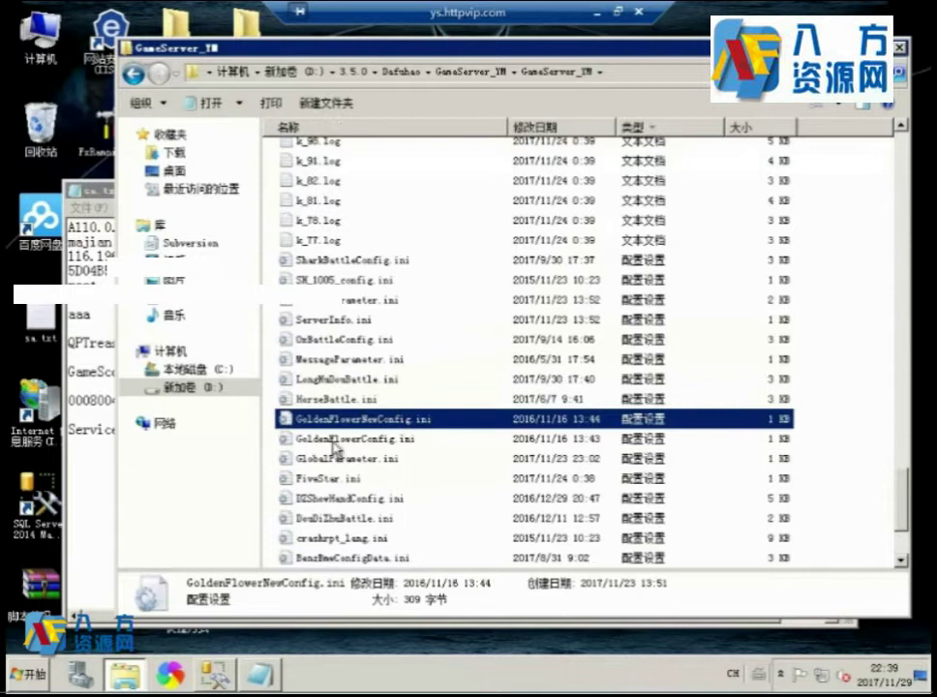
{"action": "left_click", "coordinate": [350, 378]}
{"action": "left_click", "coordinate": [320, 438]}
{"action": "left_click", "coordinate": [339, 457]}
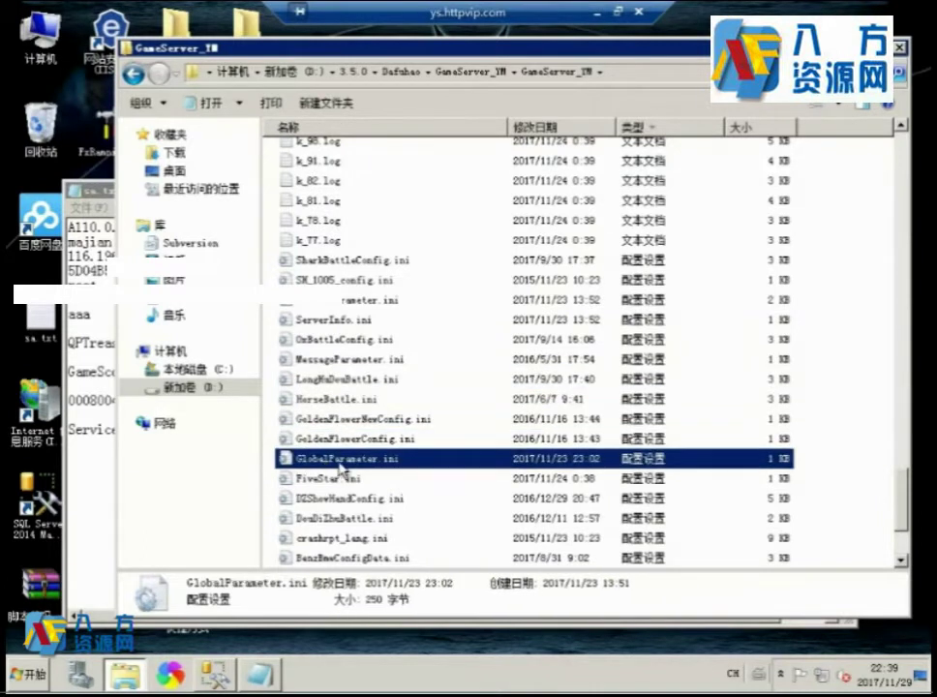
{"action": "left_click", "coordinate": [397, 457]}
{"action": "key", "text": "Return"}
{"action": "key", "text": "Return"}
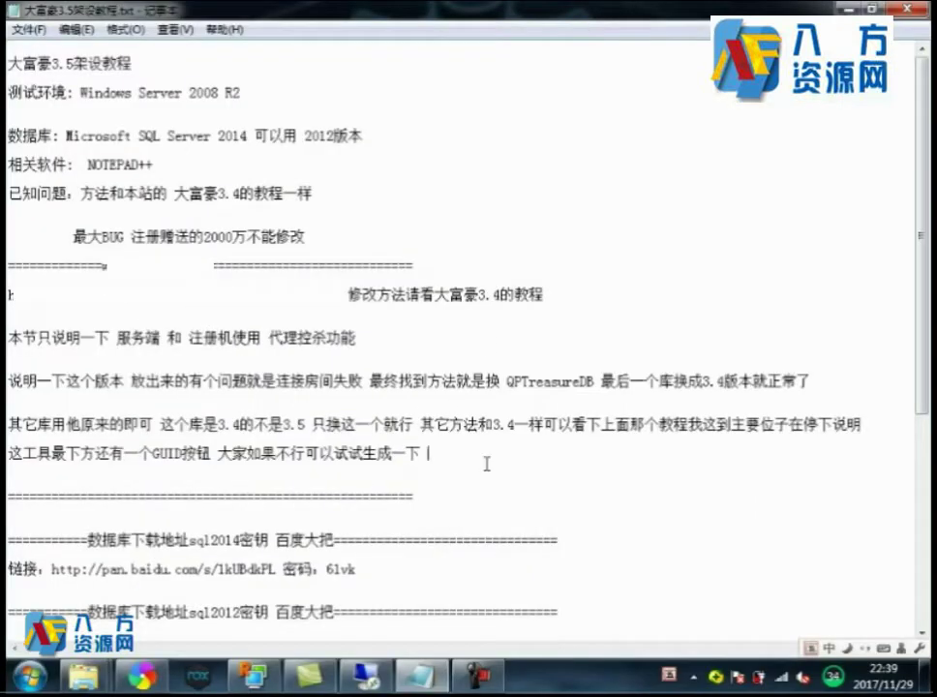
On a new line below the GUID note, type '最重要的控杀功能和注册机就在这里看清楚了'.
{"action": "key", "text": "Return"}
{"action": "key", "text": "Return"}
{"action": "type", "text": "最tg"}
{"action": "key", "text": "space"}
{"action": "key", "text": "BackSpace"}
{"action": "key", "text": "BackSpace"}
{"action": "type", "text": "最重要"}
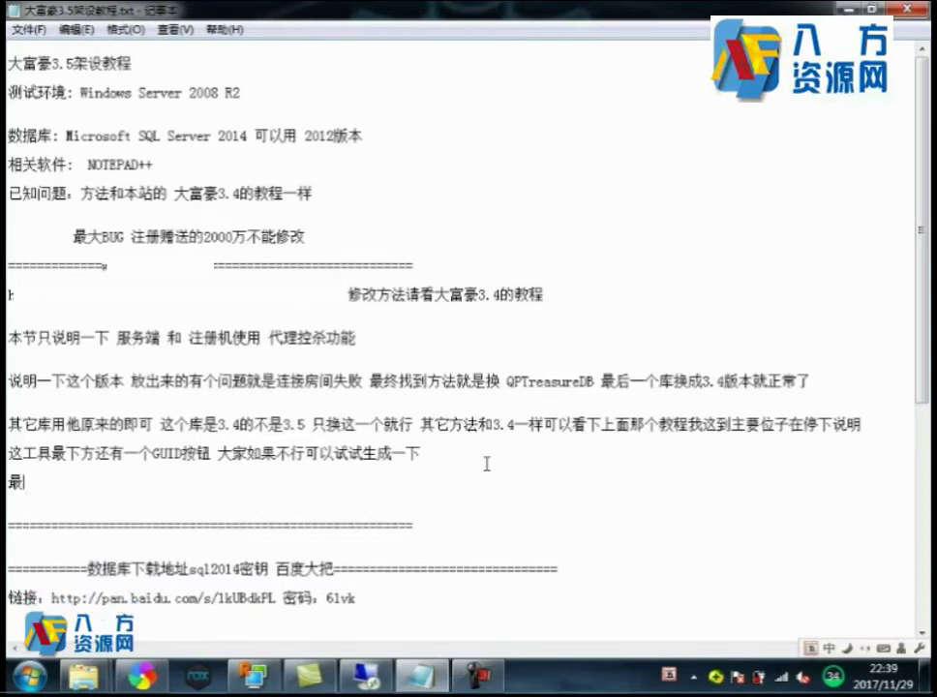
{"action": "type", "text": "f"}
{"action": "key", "text": "space"}
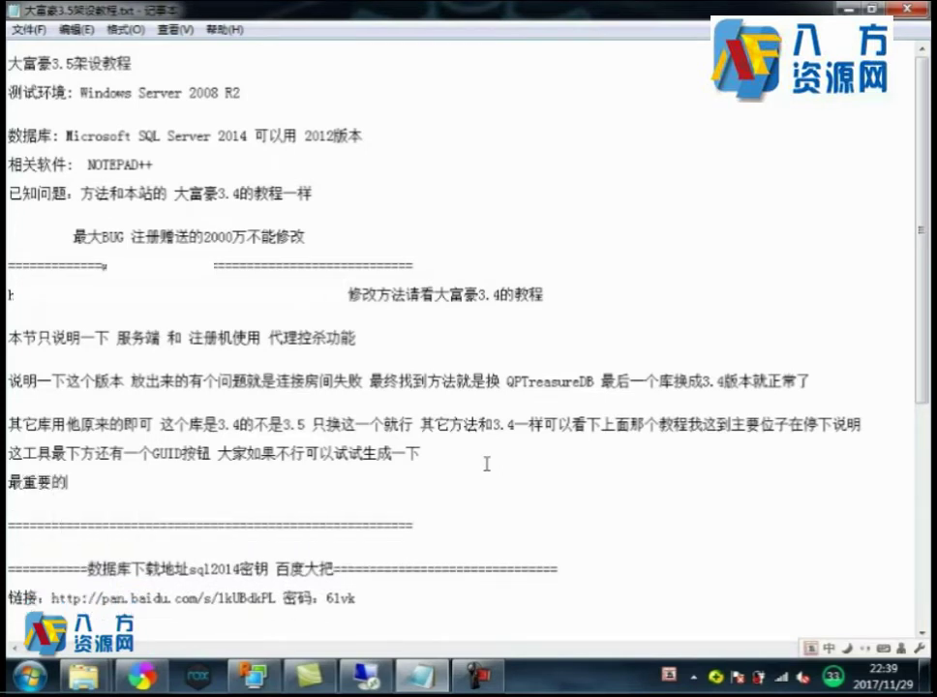
{"action": "type", "text": "rpw"}
{"action": "key", "text": "space"}
{"action": "type", "text": "qsu"}
{"action": "key", "text": "space"}
{"action": "type", "text": "gn"}
{"action": "key", "text": "space"}
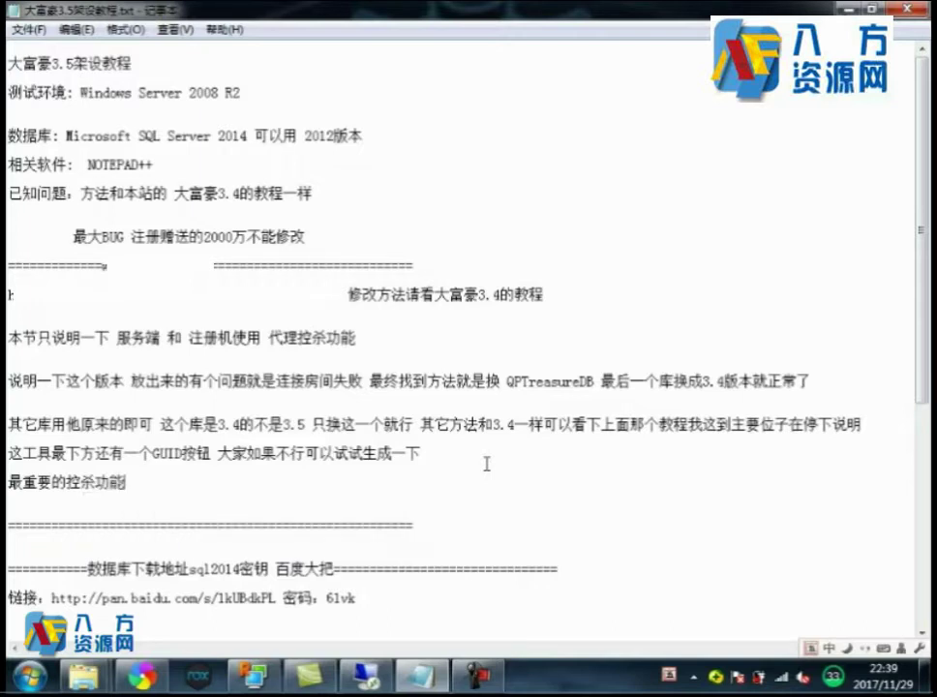
{"action": "type", "text": "h"}
{"action": "key", "text": "space"}
{"action": "type", "text": "zc"}
{"action": "key", "text": "space"}
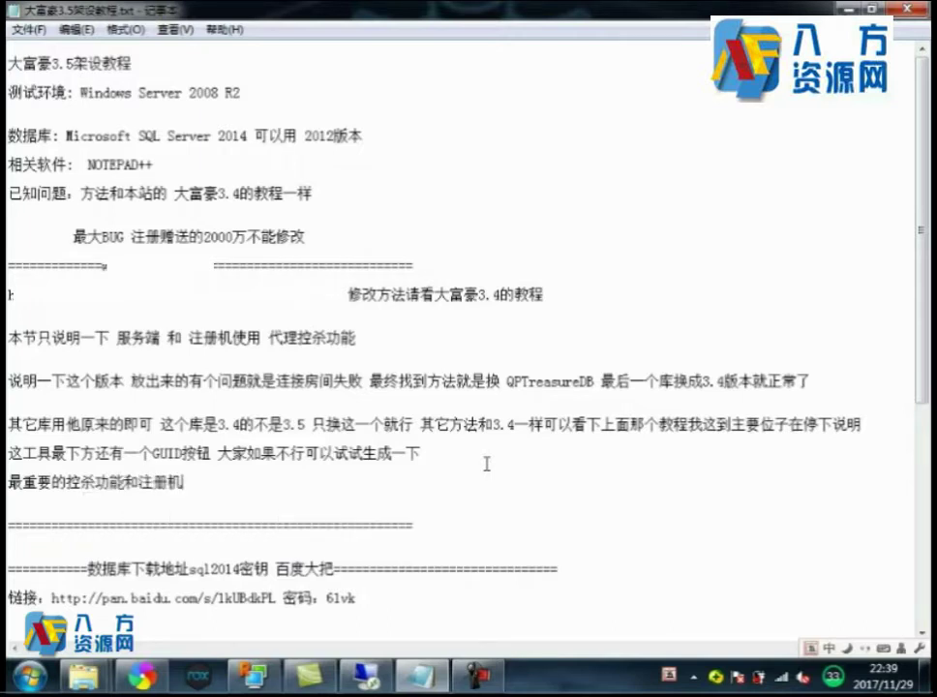
{"action": "type", "text": "j"}
{"action": "key", "text": "space"}
{"action": "type", "text": "z"}
{"action": "key", "text": "space"}
{"action": "type", "text": "zl"}
{"action": "key", "text": "space"}
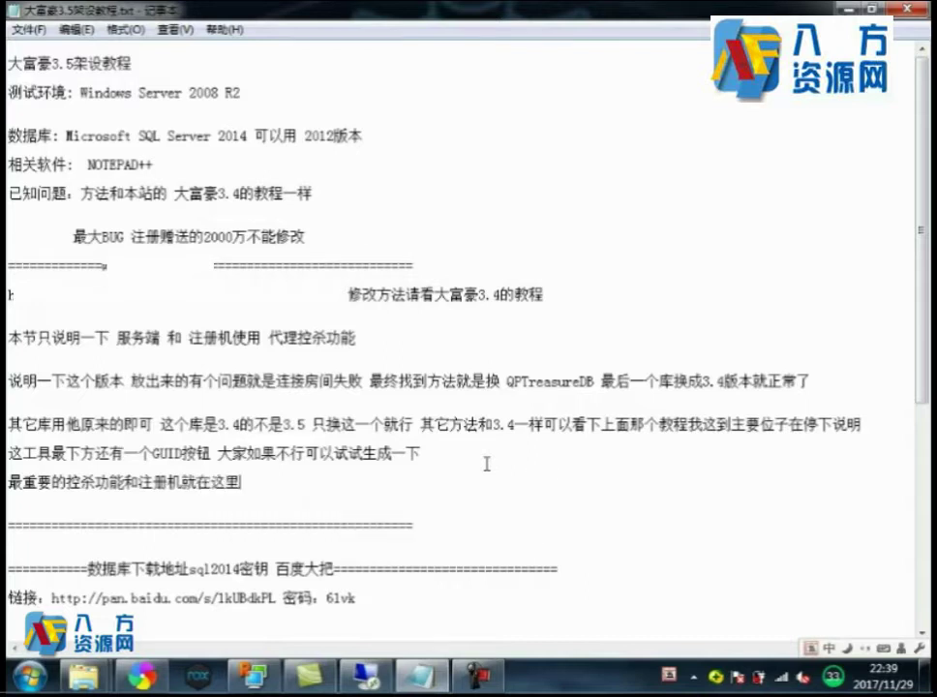
{"action": "type", "text": "k"}
{"action": "key", "text": "space"}
{"action": "type", "text": "qc"}
{"action": "key", "text": "space"}
{"action": "type", "text": "l"}
{"action": "key", "text": "space"}
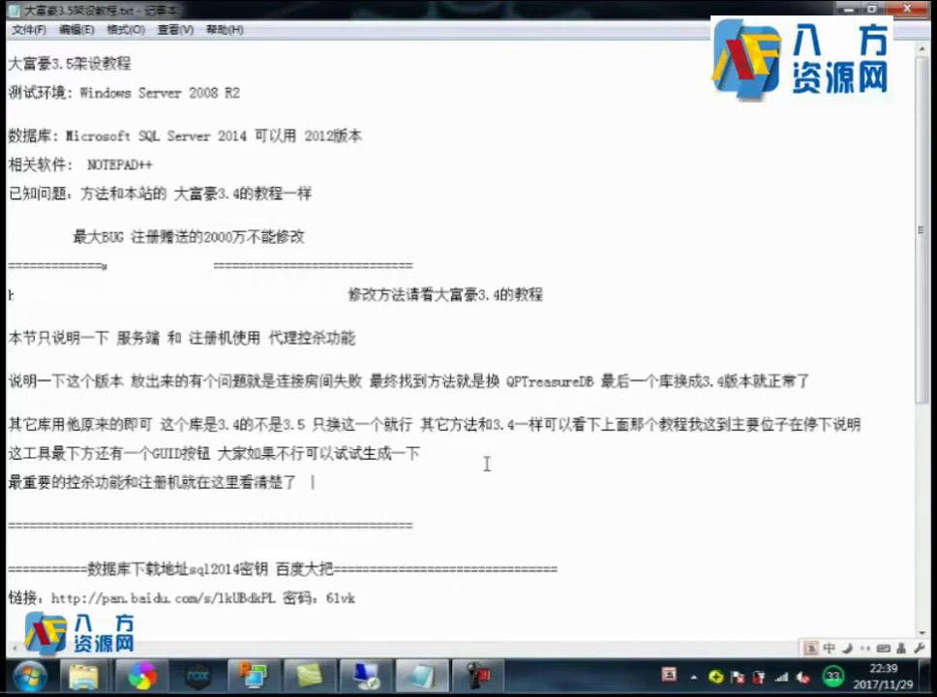
Paste 'GlobalParameter.ini' and add '这文件' to finish the note.
{"action": "type", "text": "GlobalParameter.ini"}
{"action": "type", "text": "这yy"}
{"action": "key", "text": "space"}
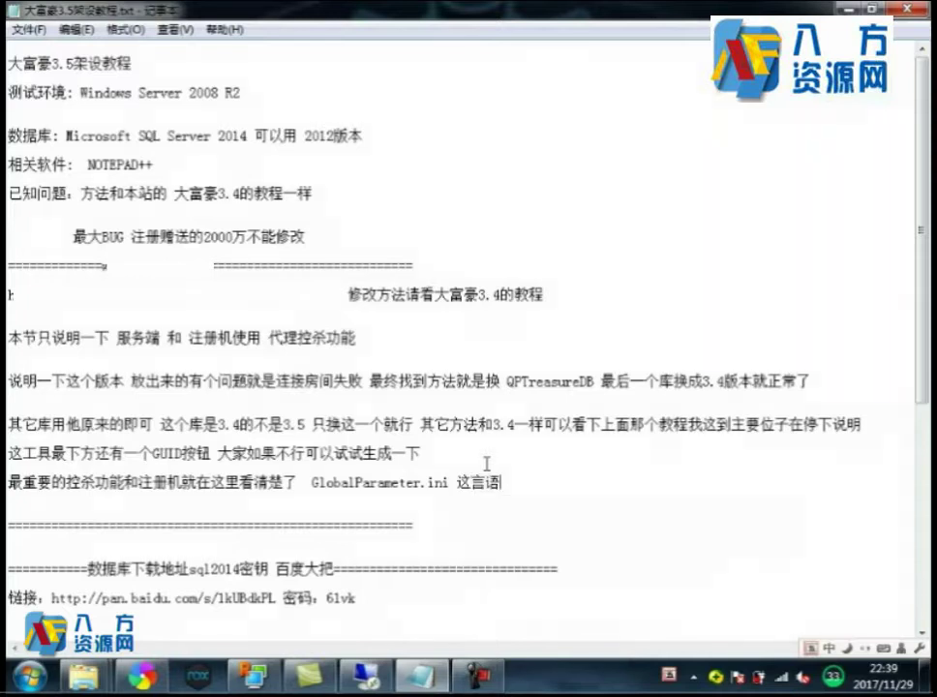
{"action": "key", "text": "BackSpace"}
{"action": "type", "text": "wenjian"}
{"action": "key", "text": "space"}
Run GetComputerInfo.exe from the 3.5授权 folder and copy this server's machine code.
{"action": "left_click", "coordinate": [365, 674]}
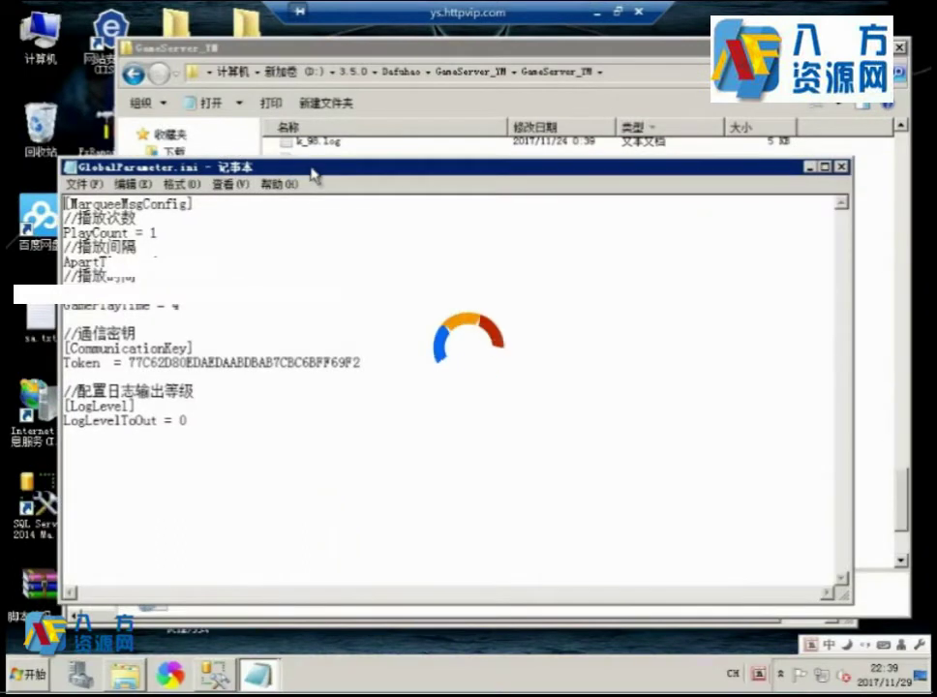
{"action": "left_click", "coordinate": [361, 79]}
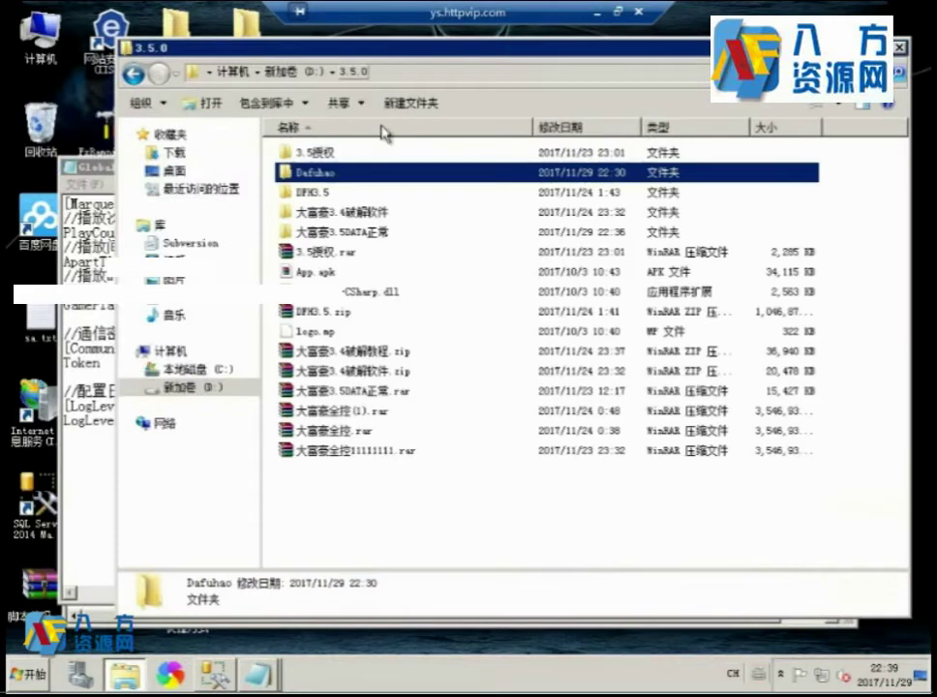
{"action": "double_click", "coordinate": [297, 153]}
{"action": "double_click", "coordinate": [361, 176]}
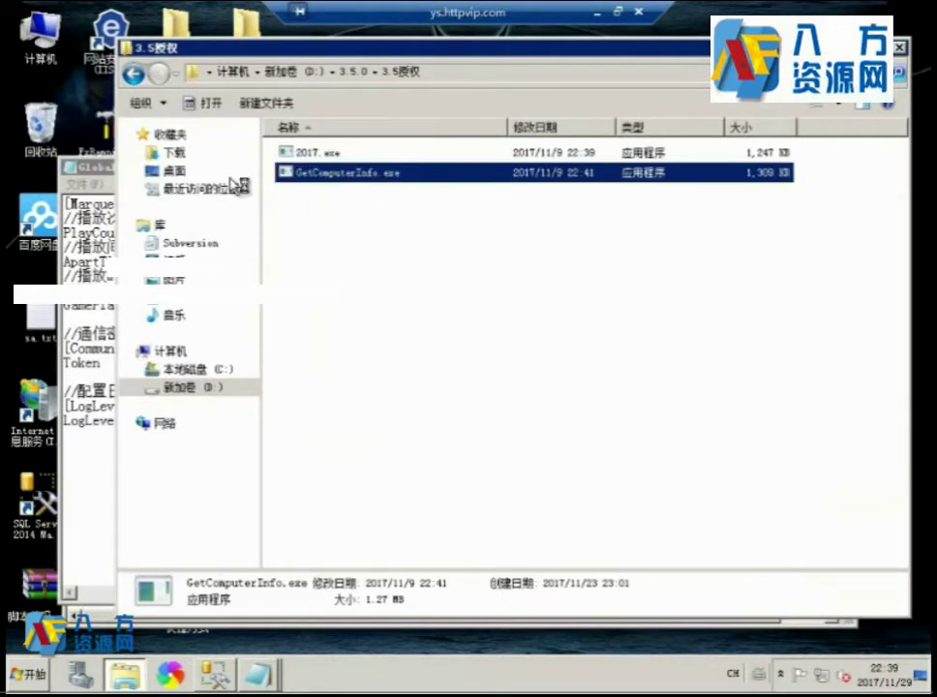
{"action": "left_click", "coordinate": [631, 355]}
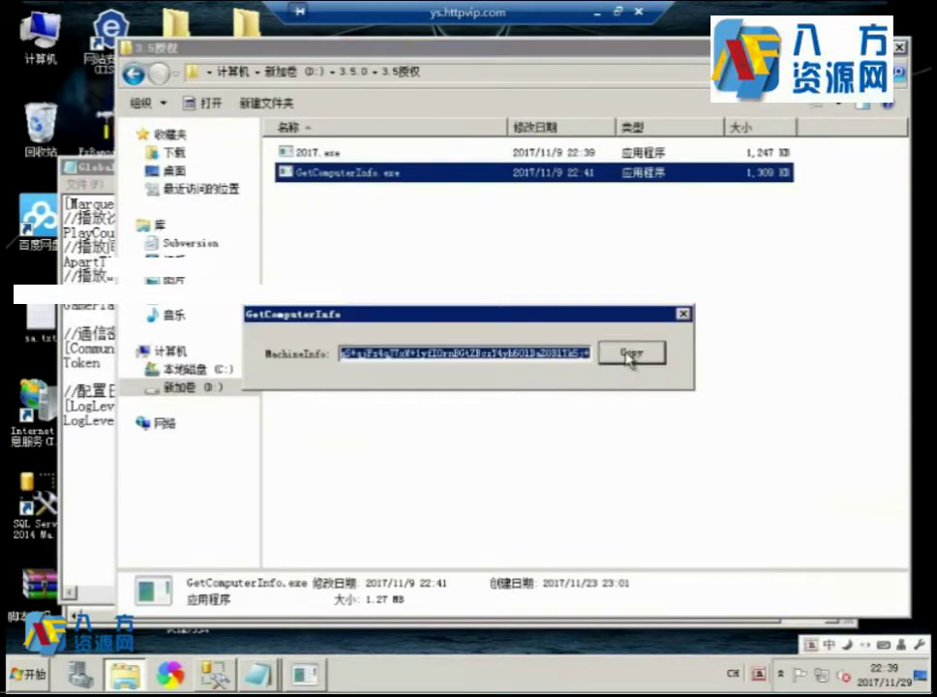
Paste the machine code into KeyGen_2017's MachineCode field and generate the AuthKey.
{"action": "double_click", "coordinate": [326, 155]}
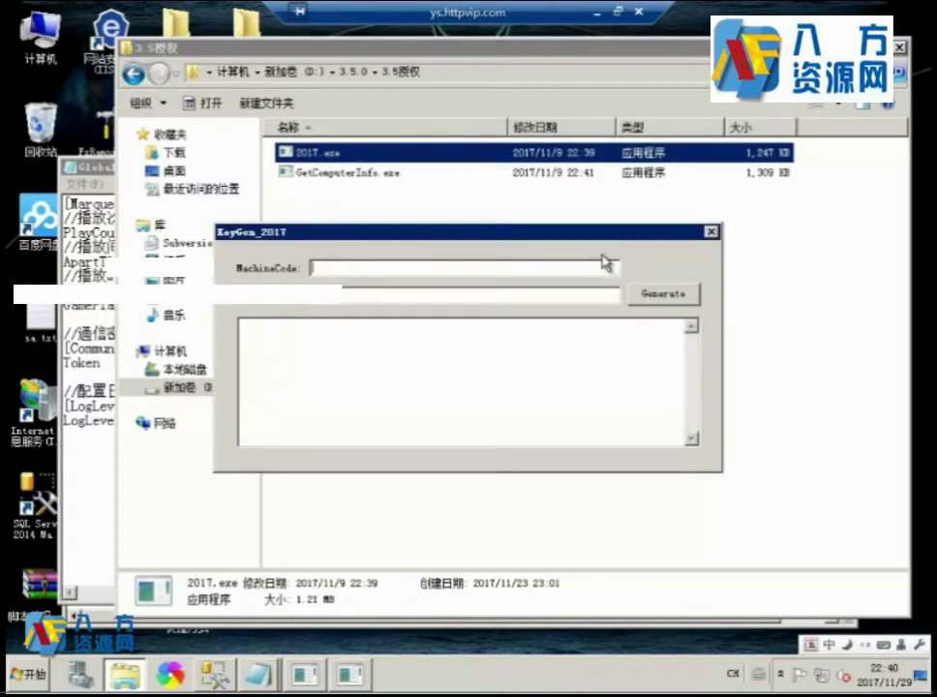
{"action": "right_click", "coordinate": [418, 268]}
{"action": "left_click", "coordinate": [440, 333]}
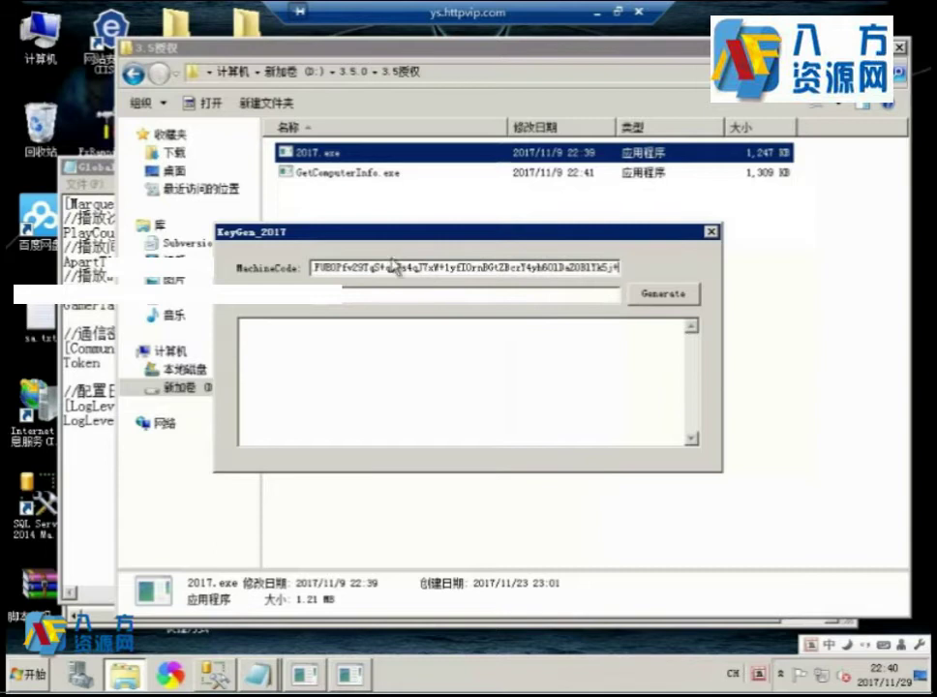
{"action": "left_click", "coordinate": [653, 297]}
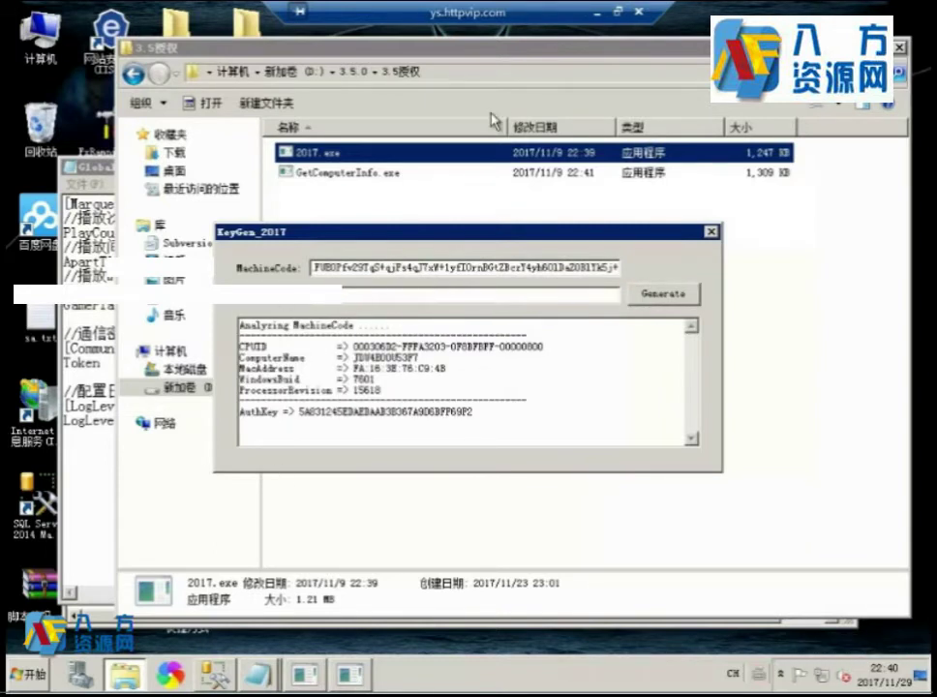
Look through the Dafuhao\wwwroot and 大富豪3.5DATA正常 folders under 3.5.0.
{"action": "left_click", "coordinate": [356, 71]}
{"action": "left_click_drag", "start_coordinate": [407, 47], "coordinate": [522, 47]}
{"action": "left_click", "coordinate": [440, 175]}
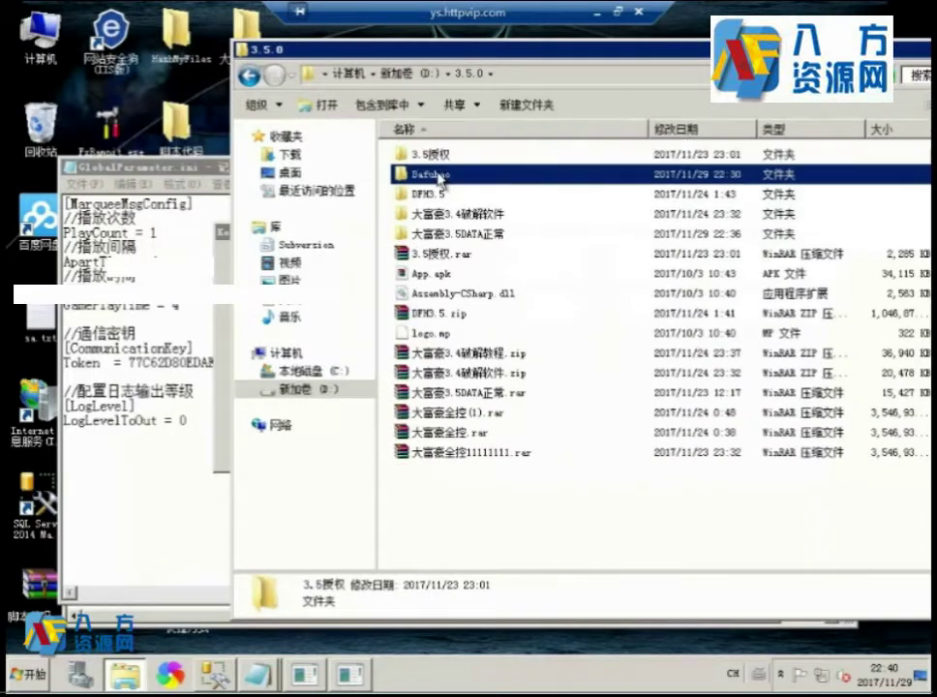
{"action": "double_click", "coordinate": [440, 177]}
{"action": "double_click", "coordinate": [439, 217]}
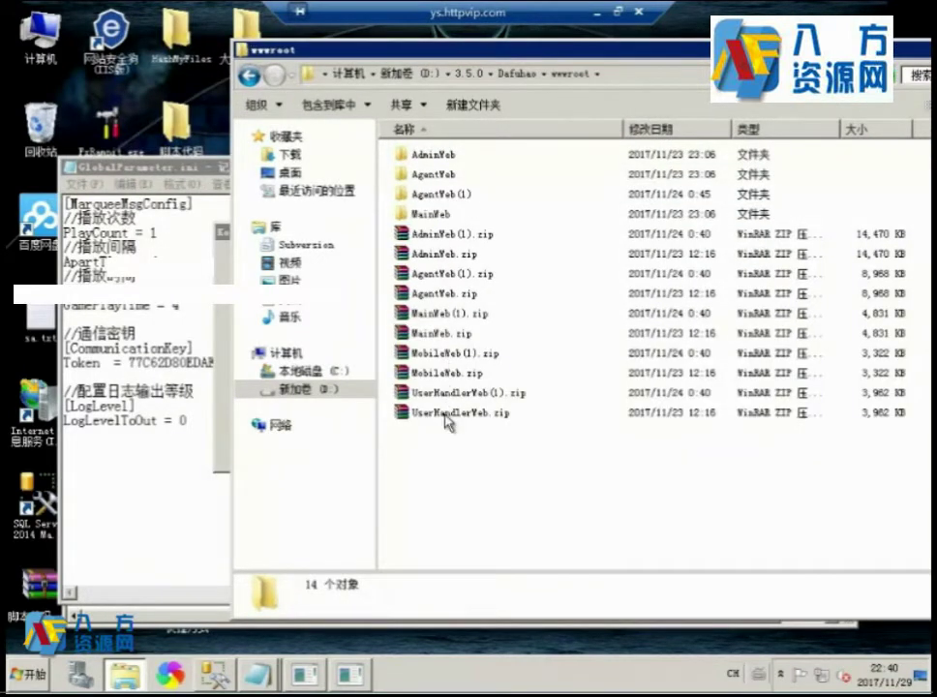
{"action": "left_click", "coordinate": [468, 74]}
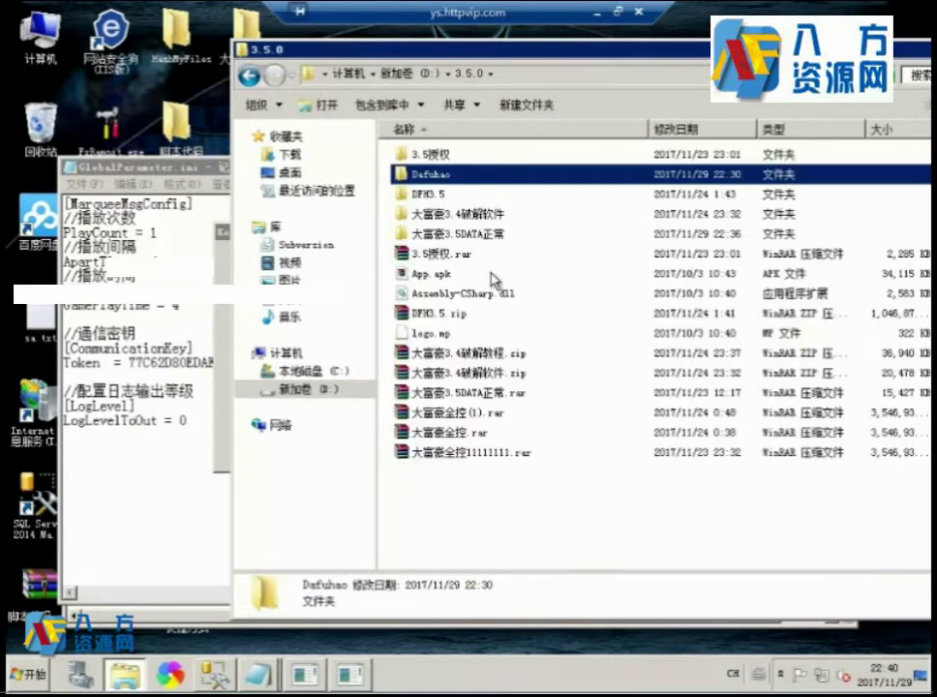
{"action": "double_click", "coordinate": [454, 237]}
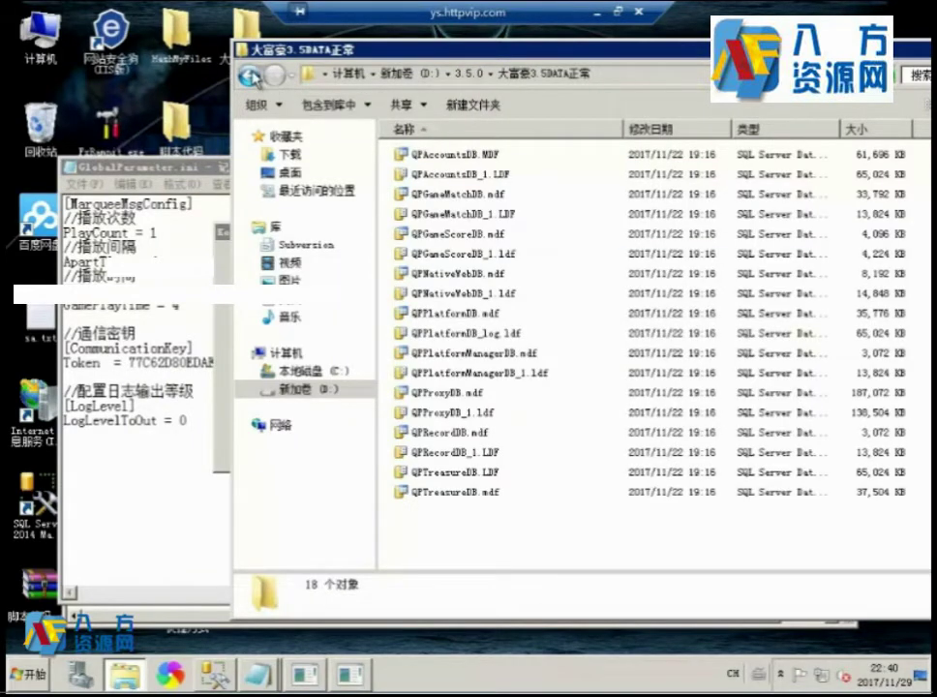
{"action": "left_click", "coordinate": [250, 75]}
{"action": "left_click", "coordinate": [89, 57]}
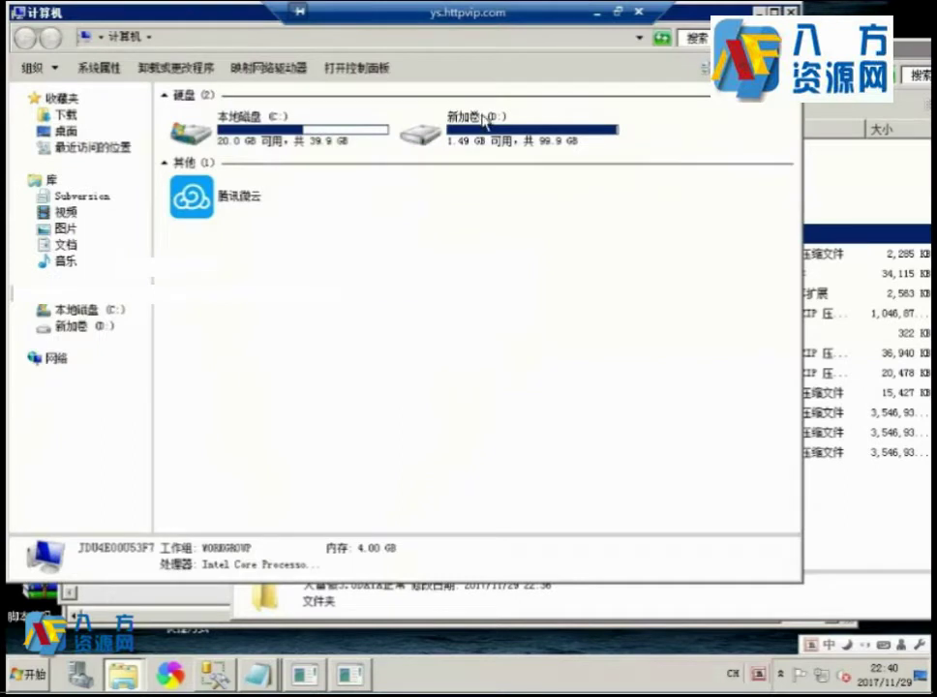
Browse D:\大富豪最新6.0客户端支持ios11\DFH\DFH\wz and open its update folder.
{"action": "double_click", "coordinate": [483, 120]}
{"action": "scroll", "coordinate": [328, 242], "scroll_direction": "down", "scroll_amount": 13}
{"action": "scroll", "coordinate": [328, 324], "scroll_direction": "up", "scroll_amount": 3}
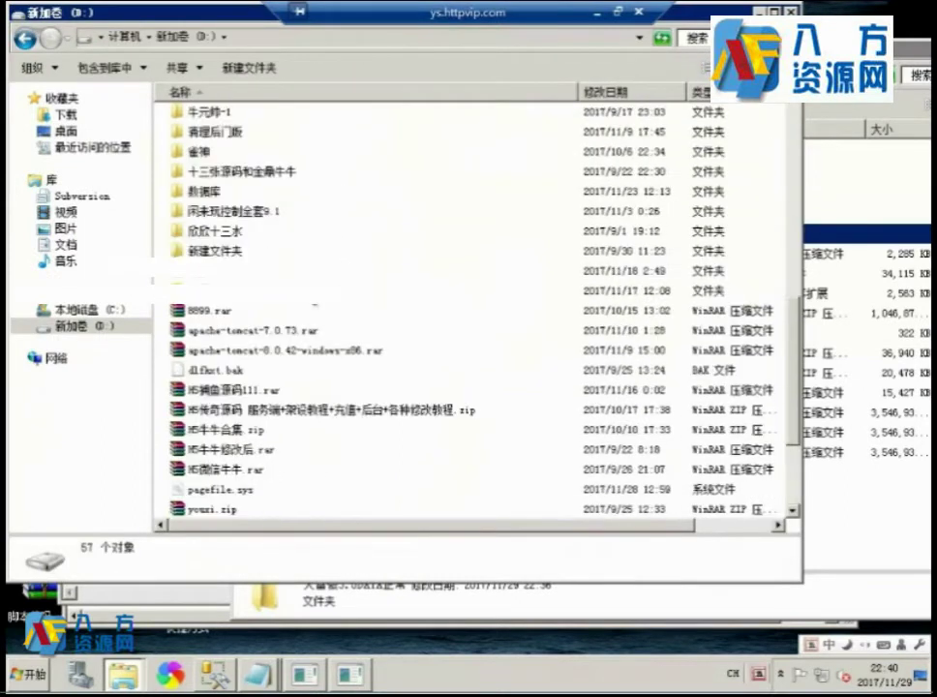
{"action": "scroll", "coordinate": [271, 230], "scroll_direction": "up", "scroll_amount": 3}
{"action": "double_click", "coordinate": [281, 232]}
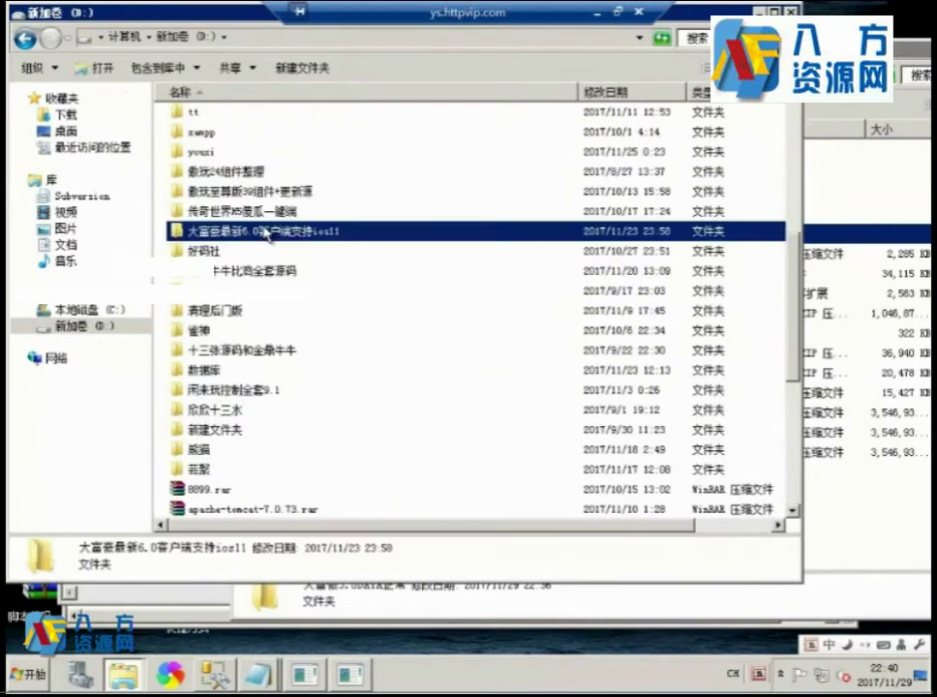
{"action": "double_click", "coordinate": [191, 124]}
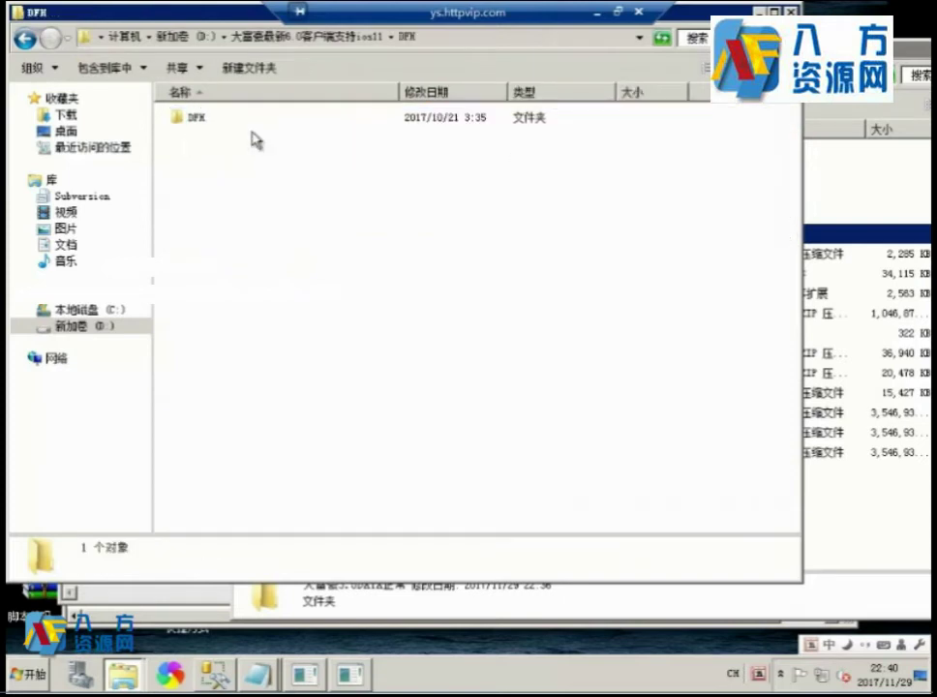
{"action": "double_click", "coordinate": [186, 126]}
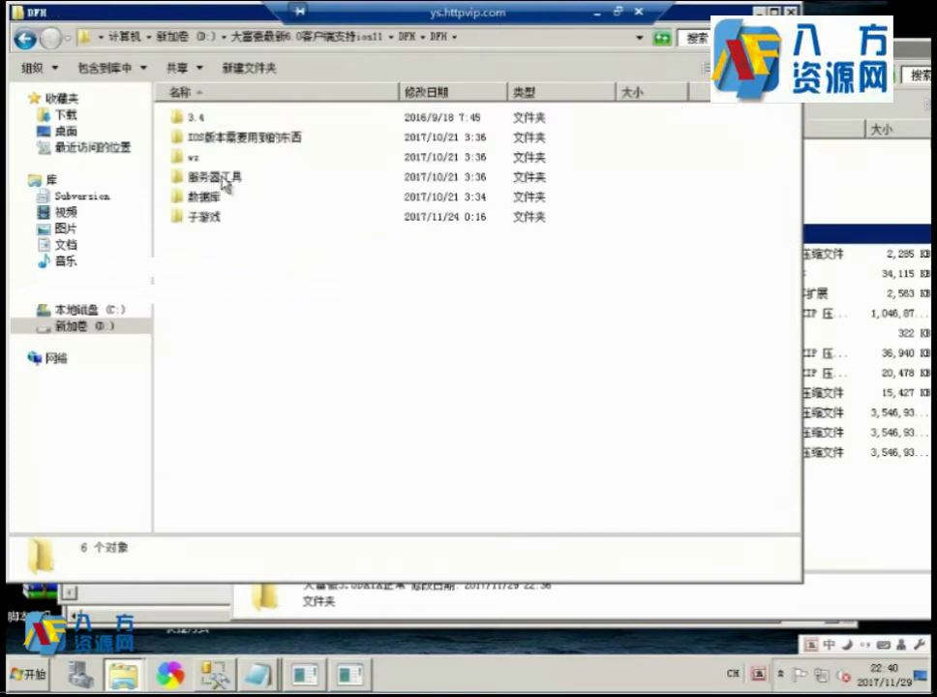
{"action": "double_click", "coordinate": [194, 157]}
{"action": "left_click", "coordinate": [194, 157]}
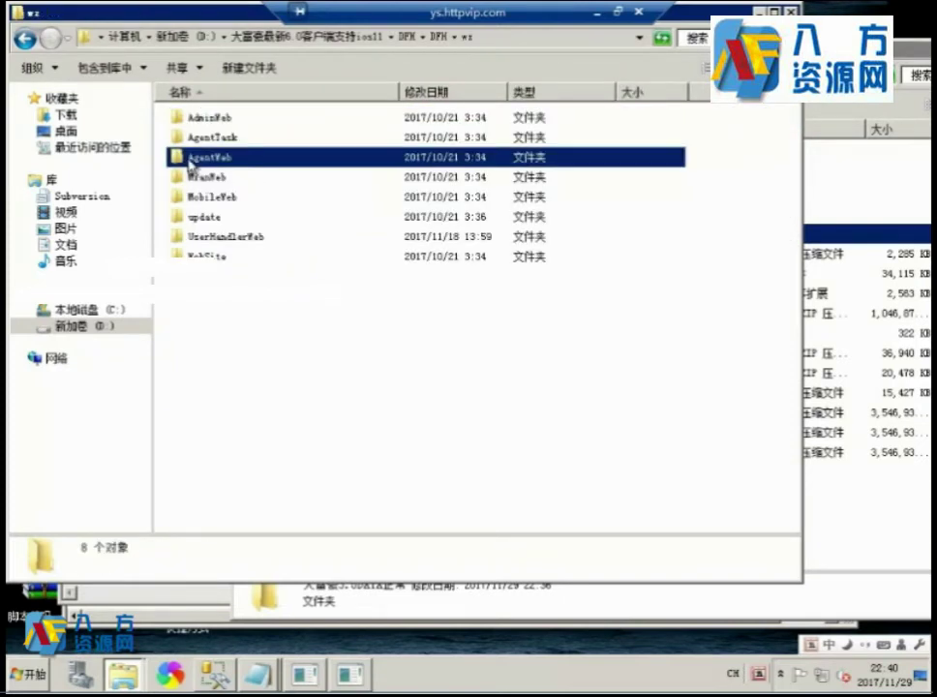
{"action": "double_click", "coordinate": [218, 216]}
{"action": "left_click_drag", "start_coordinate": [338, 58], "coordinate": [578, 99]}
Check the 3.4 folder, then open D:\3.5.0\DFH3.5\网站\update.
{"action": "left_click", "coordinate": [611, 85]}
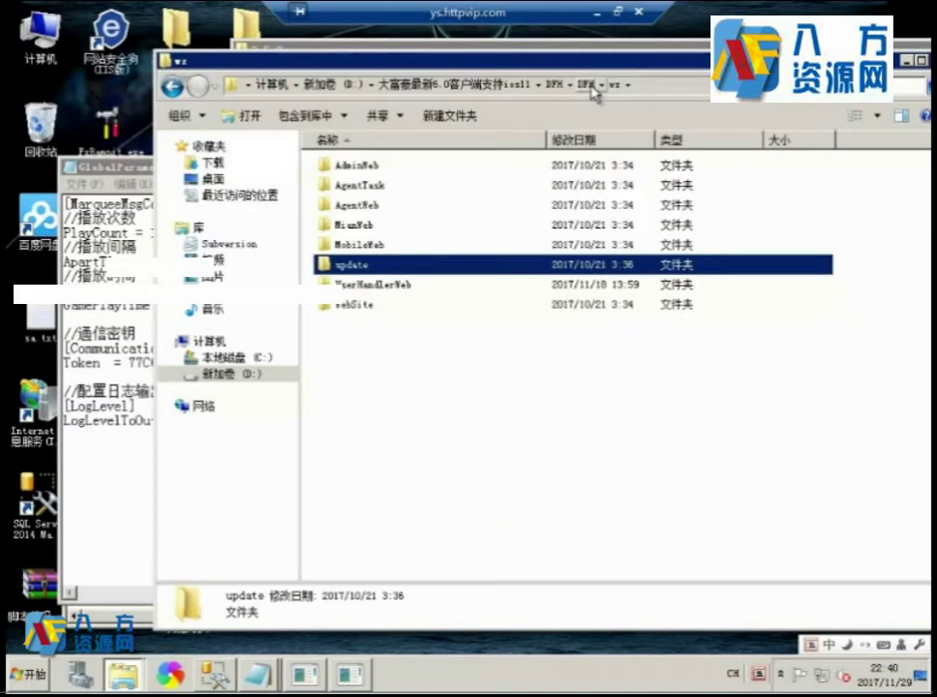
{"action": "left_click", "coordinate": [585, 85]}
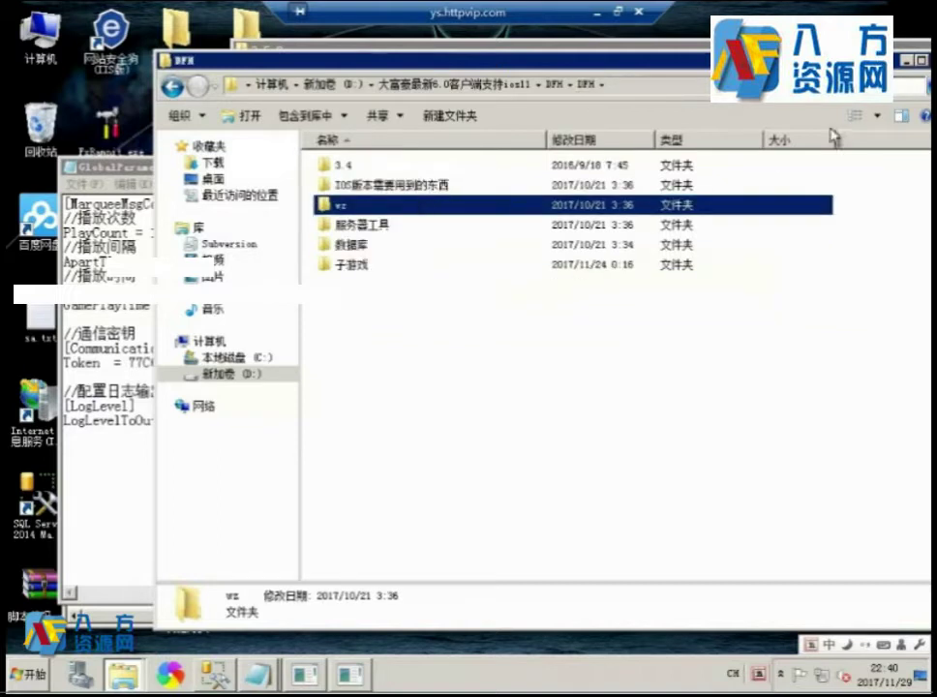
{"action": "double_click", "coordinate": [329, 163]}
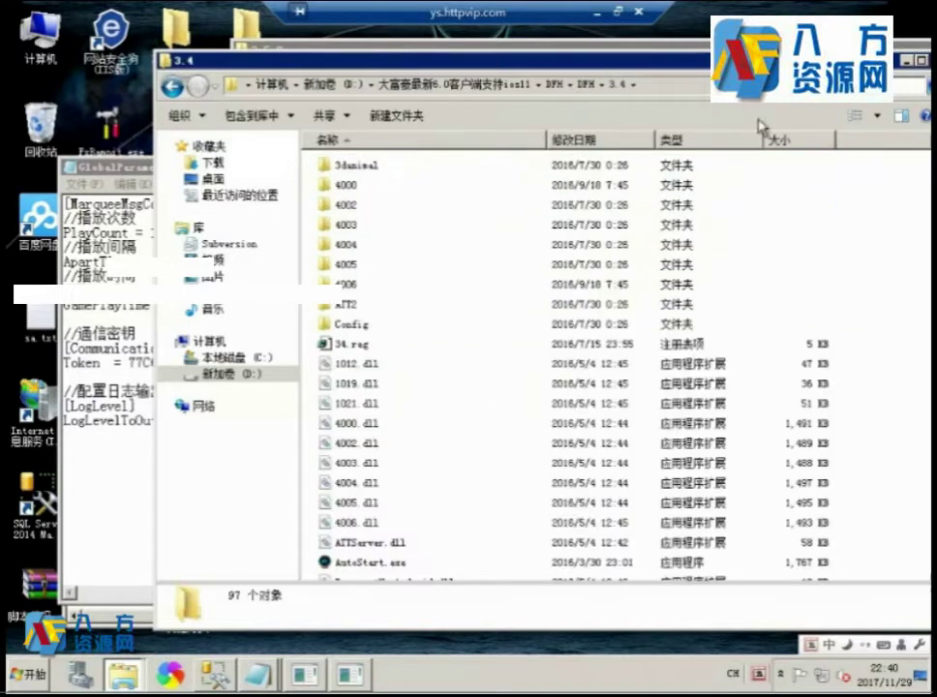
{"action": "left_click", "coordinate": [920, 64]}
{"action": "left_click_drag", "start_coordinate": [535, 49], "coordinate": [464, 48]}
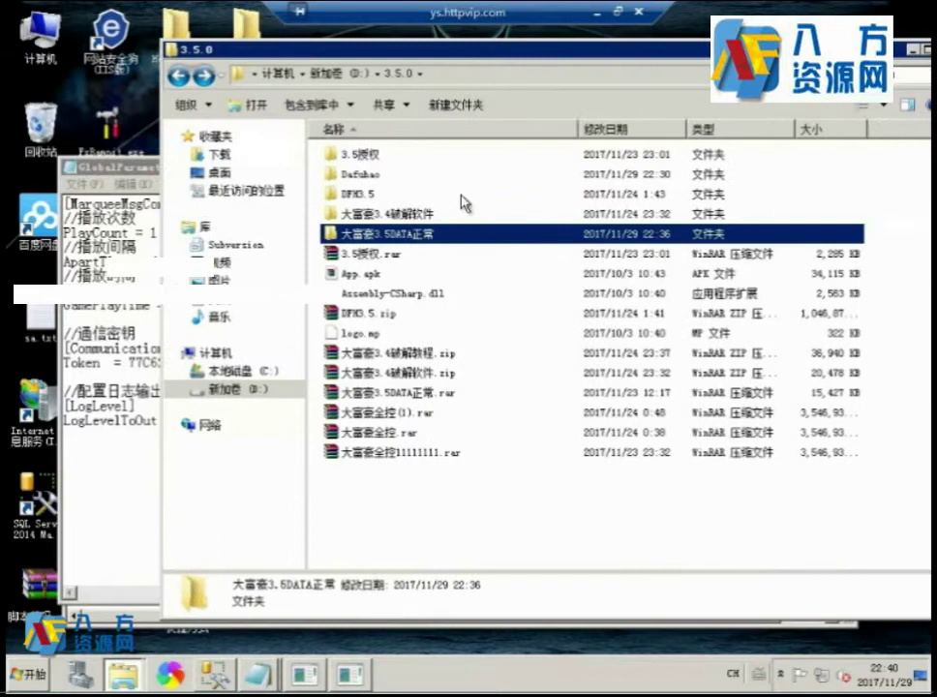
{"action": "left_click", "coordinate": [401, 214]}
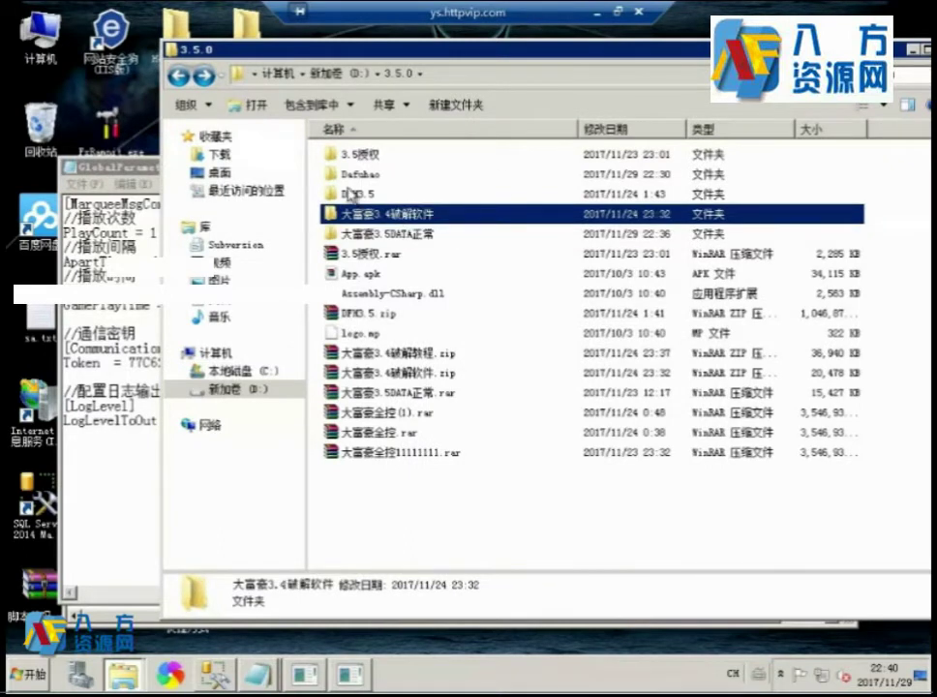
{"action": "double_click", "coordinate": [351, 194]}
{"action": "double_click", "coordinate": [365, 190]}
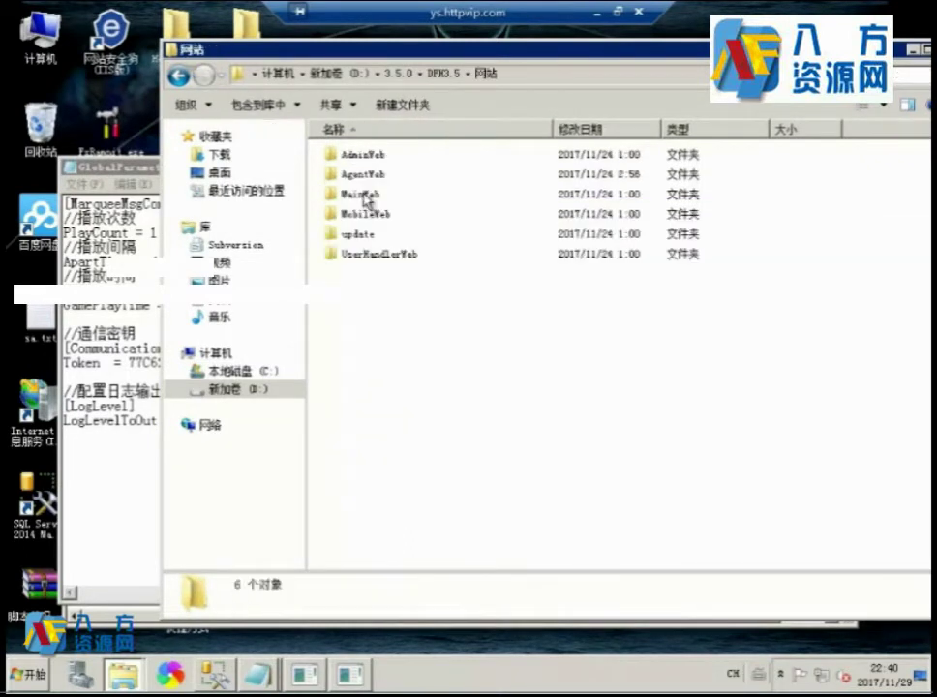
{"action": "double_click", "coordinate": [371, 235]}
{"action": "double_click", "coordinate": [370, 178]}
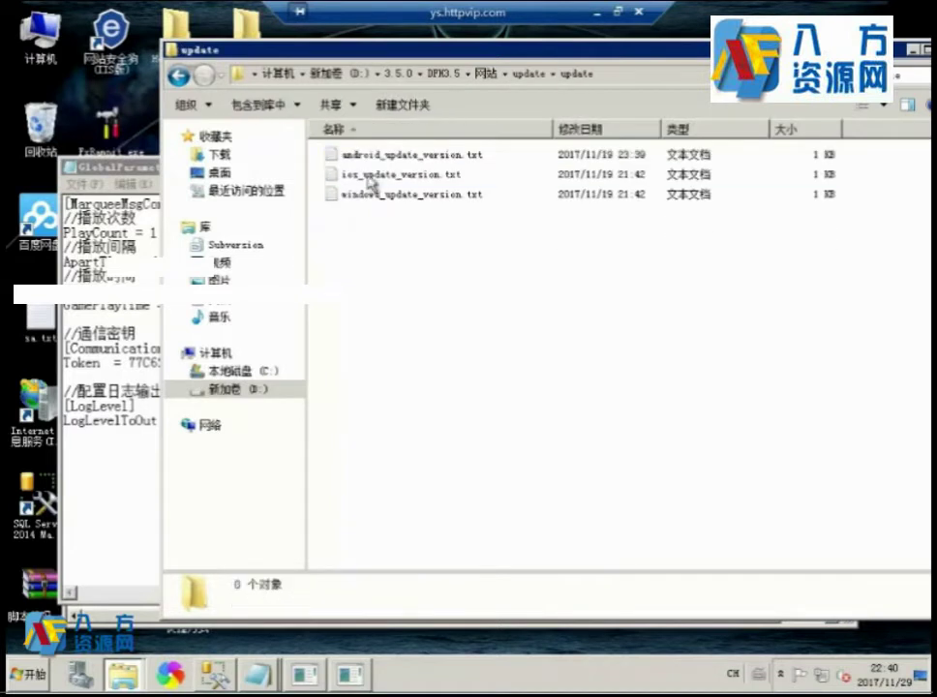
{"action": "left_click", "coordinate": [522, 75]}
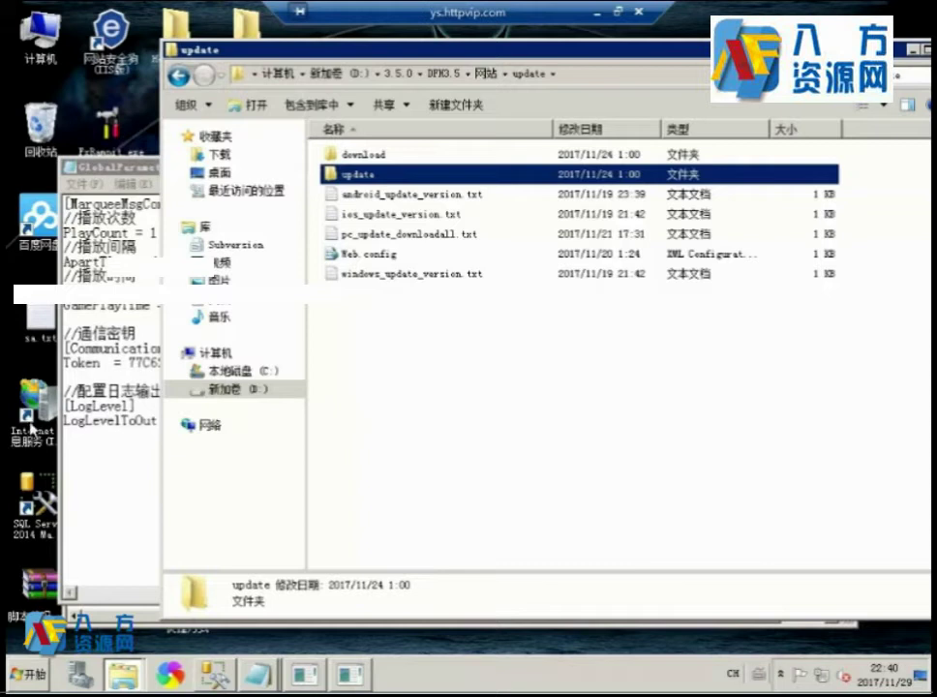
Highlight the //通信密钥 line in GlobalParameter.ini, then return to the local setup notes.
{"action": "left_click", "coordinate": [61, 414]}
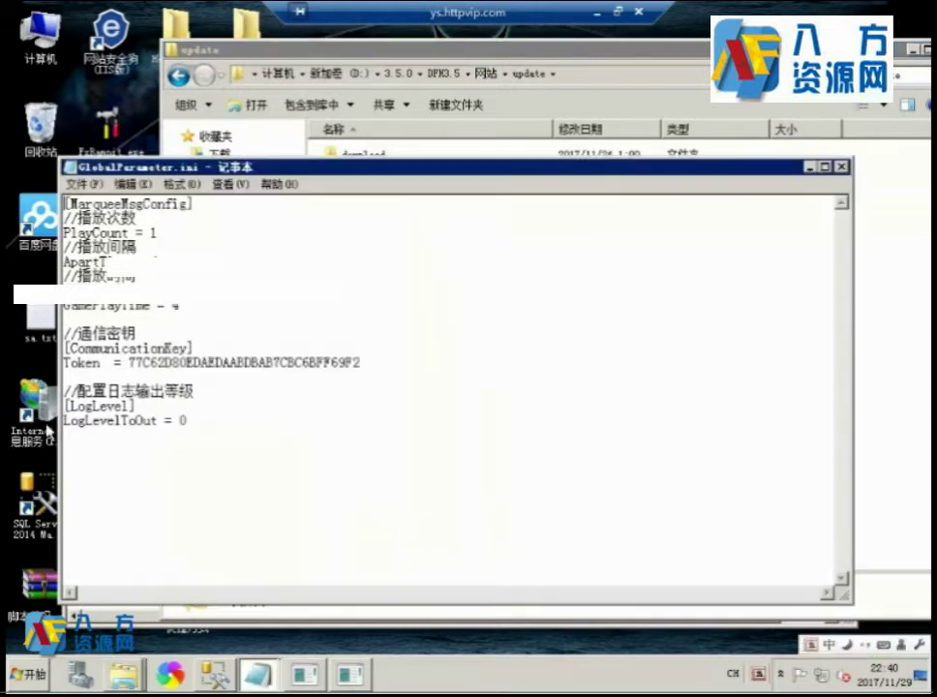
{"action": "left_click_drag", "start_coordinate": [343, 334], "coordinate": [64, 334]}
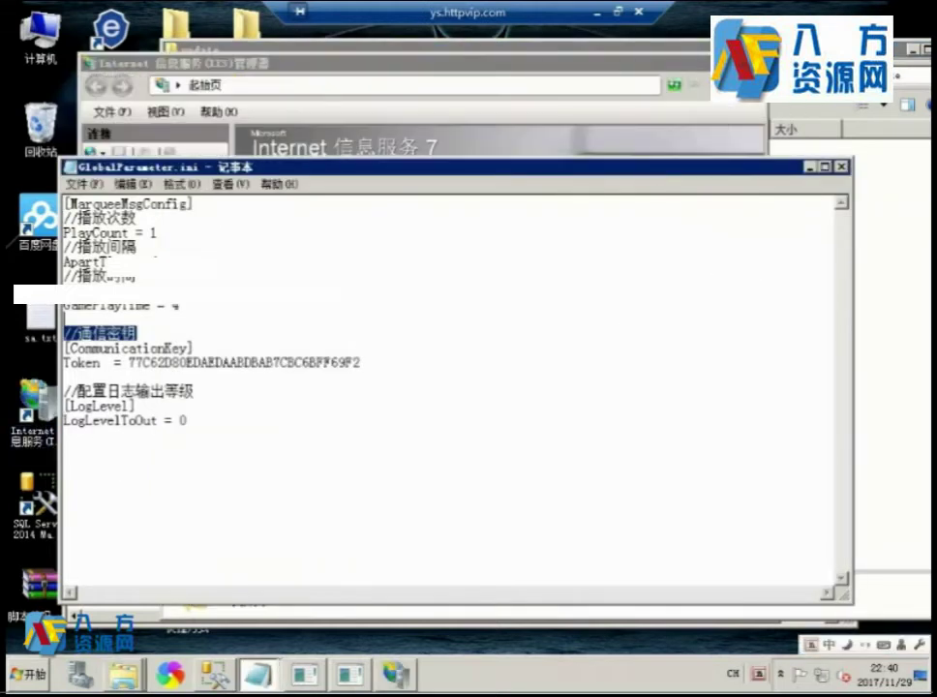
{"action": "left_click", "coordinate": [594, 11]}
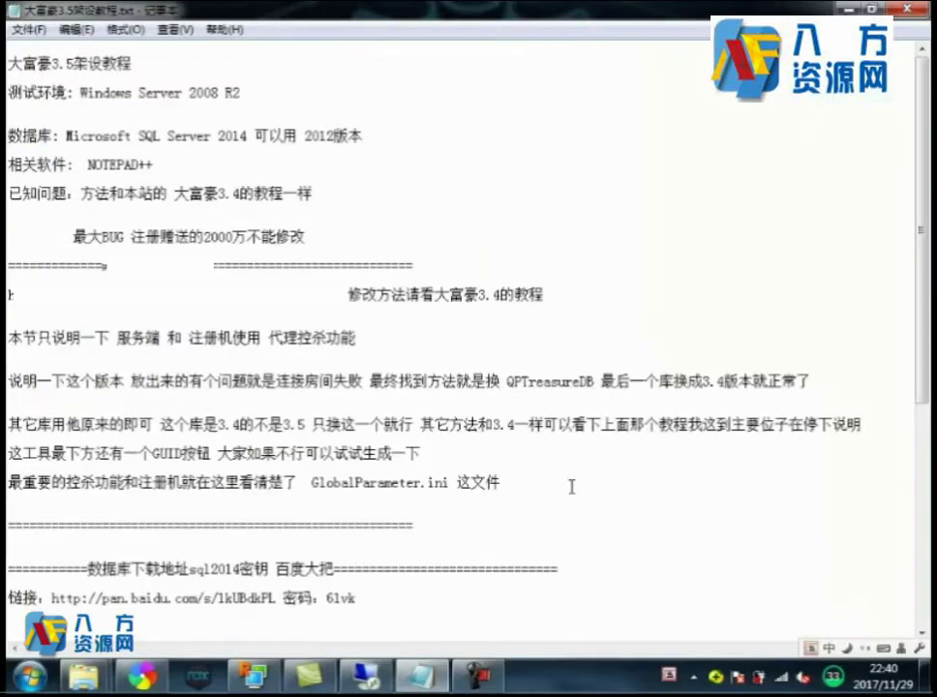
After the GlobalParameter.ini note, type '注册机上面的这个是更新地址的网站 就是资源站', checking KeyGen_2017 meanwhile.
{"action": "type", "text": "注册机上面的"}
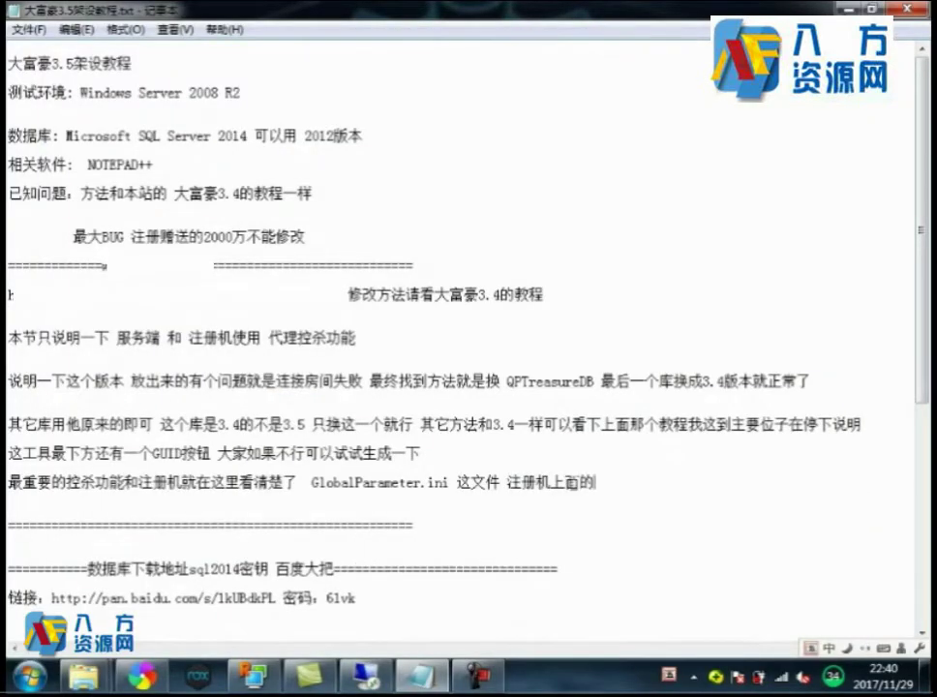
{"action": "left_click", "coordinate": [357, 674]}
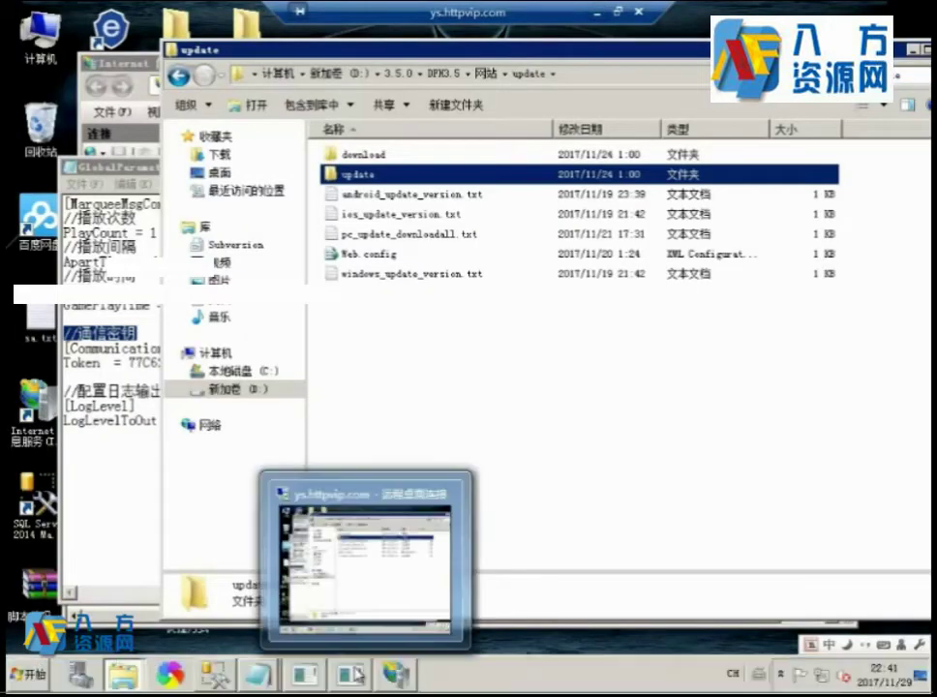
{"action": "left_click", "coordinate": [358, 661]}
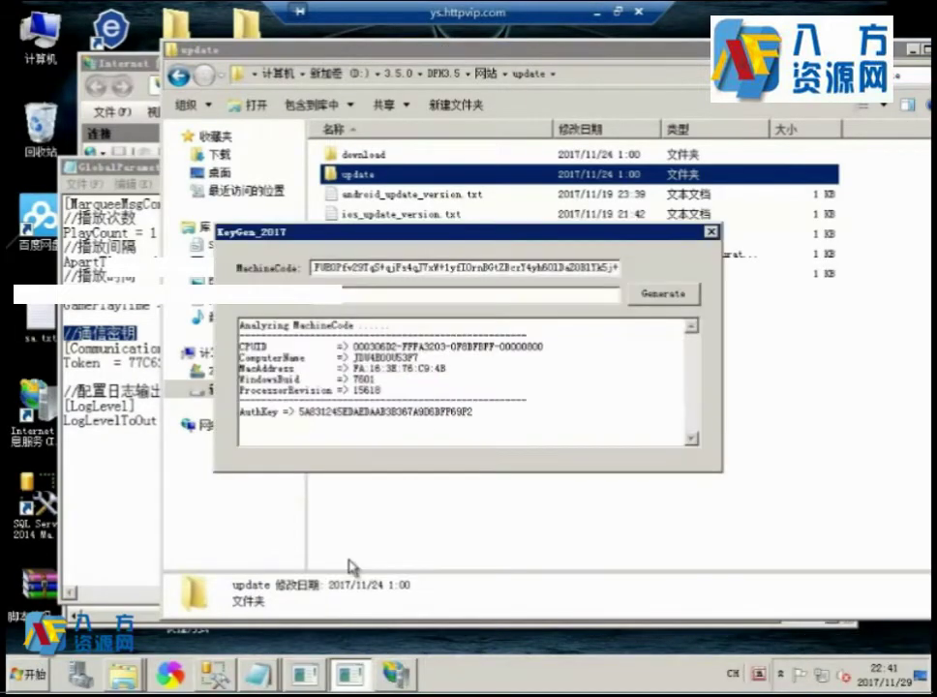
{"action": "left_click", "coordinate": [595, 10]}
{"action": "type", "text": "这个"}
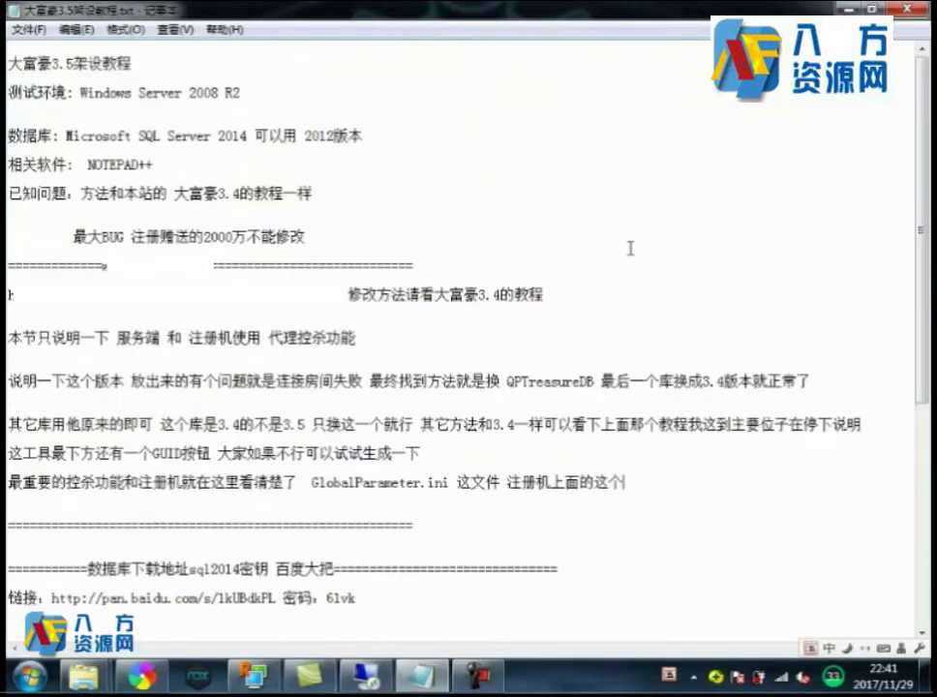
{"action": "type", "text": "是更新地址"}
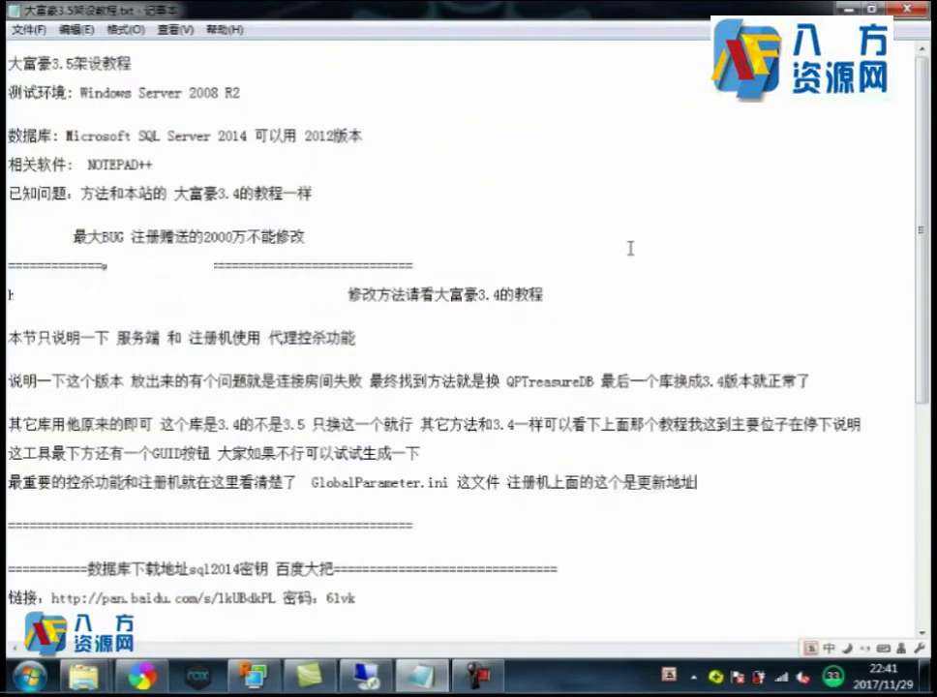
{"action": "type", "text": "的网站"}
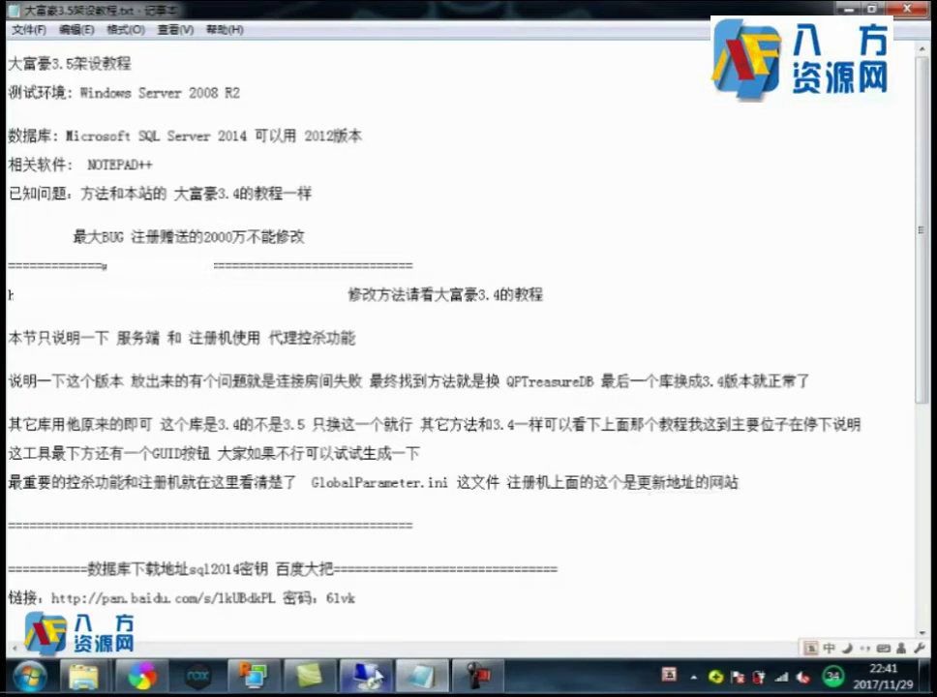
{"action": "type", "text": " 就是资源站"}
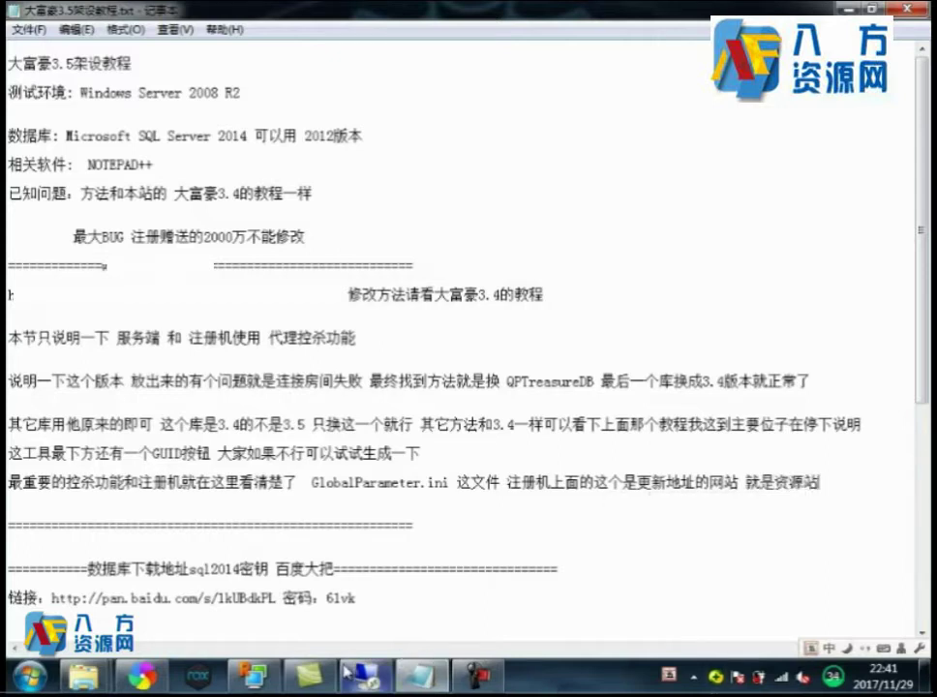
{"action": "left_click", "coordinate": [431, 670]}
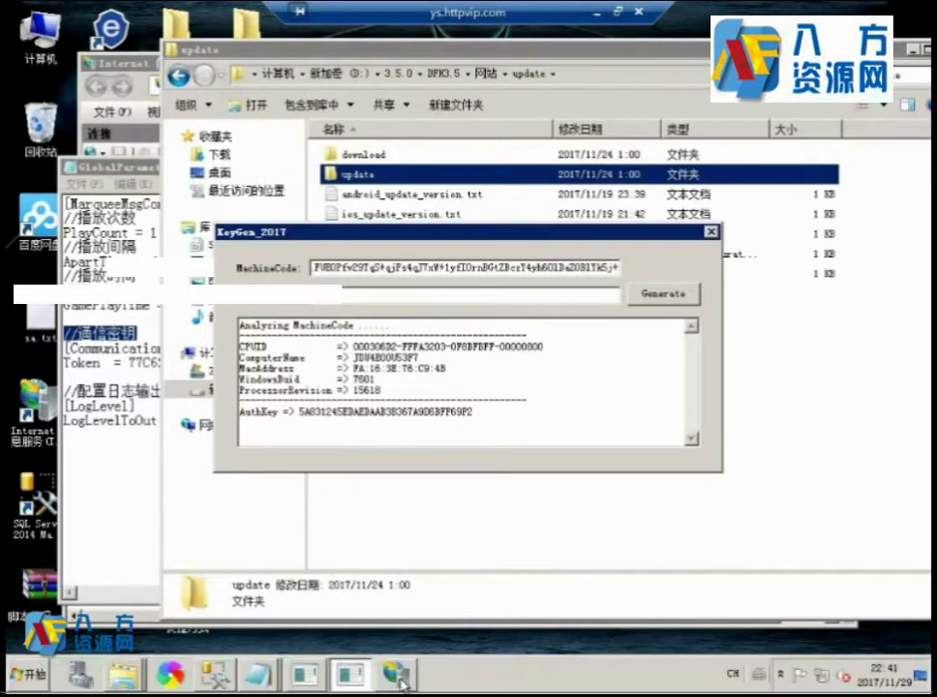
In IIS Manager, expand Sites and use Explore on site 9999 to open path.g1757.com.
{"action": "left_click", "coordinate": [399, 675]}
{"action": "left_click", "coordinate": [159, 186]}
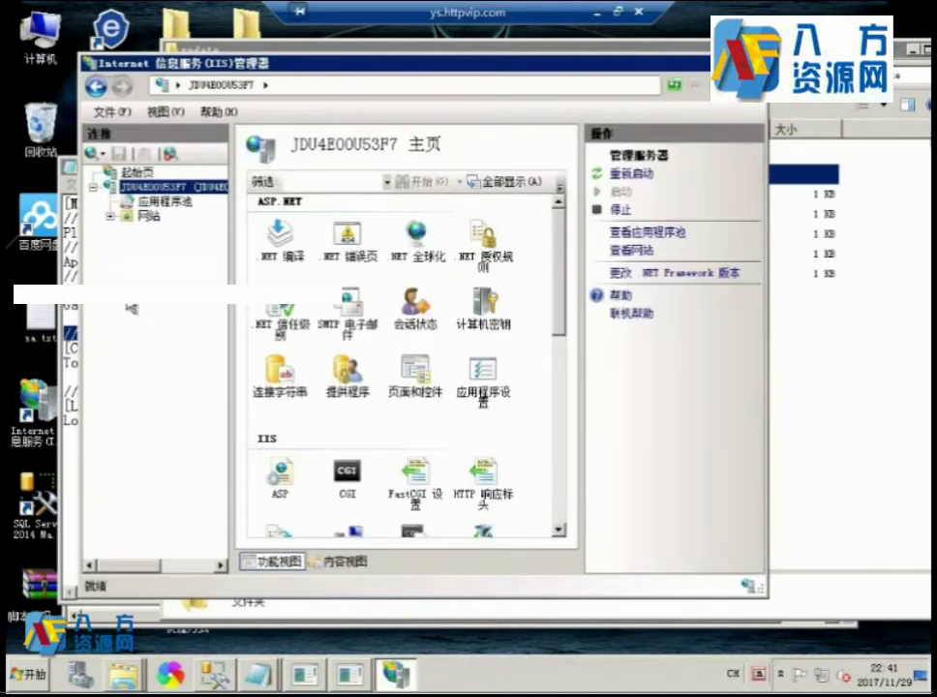
{"action": "left_click", "coordinate": [112, 217]}
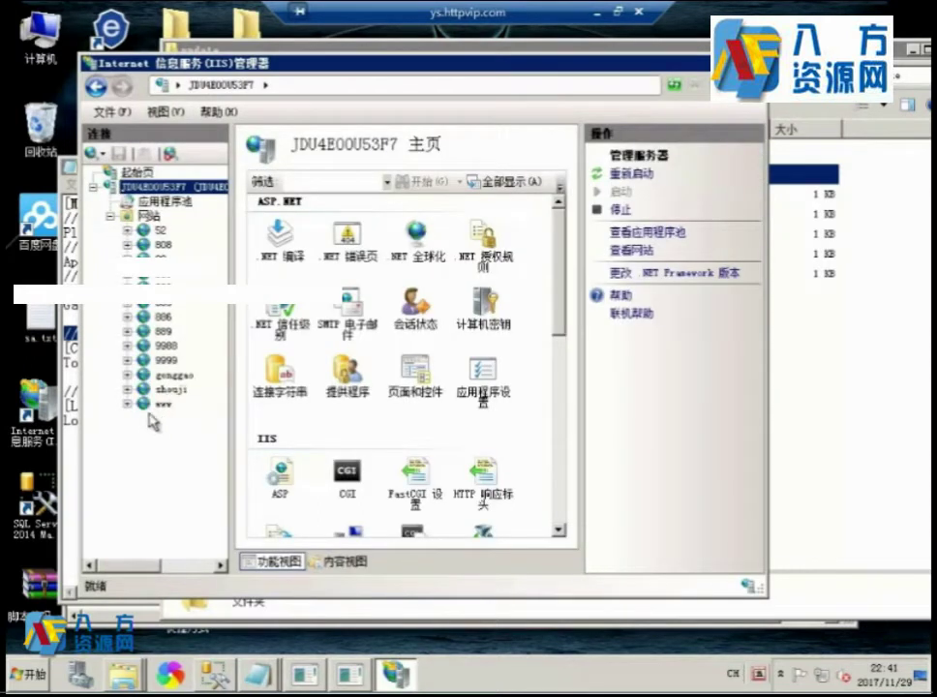
{"action": "left_click", "coordinate": [167, 360]}
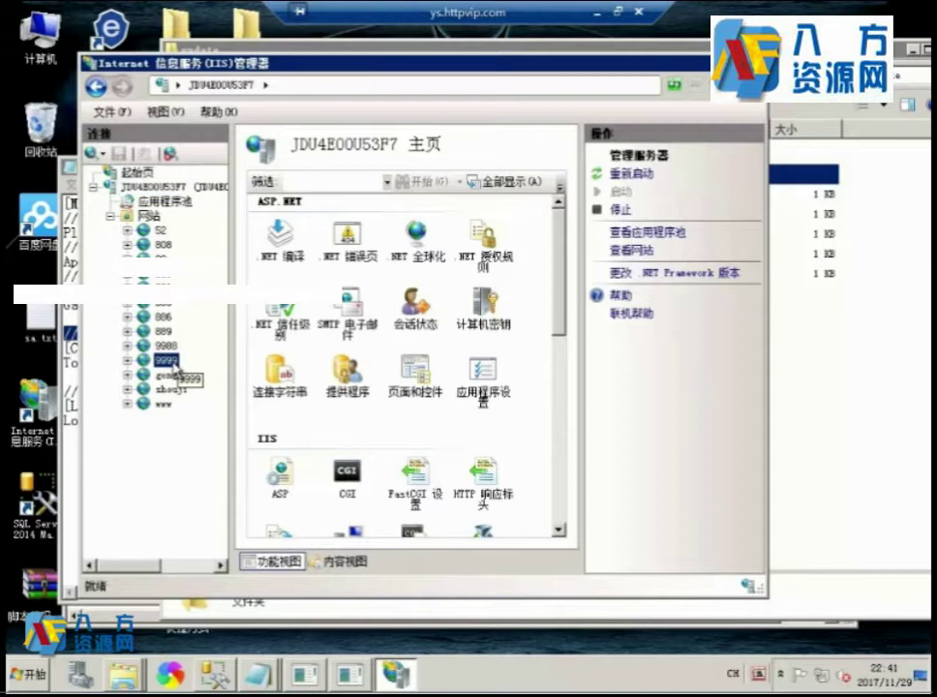
{"action": "right_click", "coordinate": [170, 366]}
{"action": "left_click", "coordinate": [214, 379]}
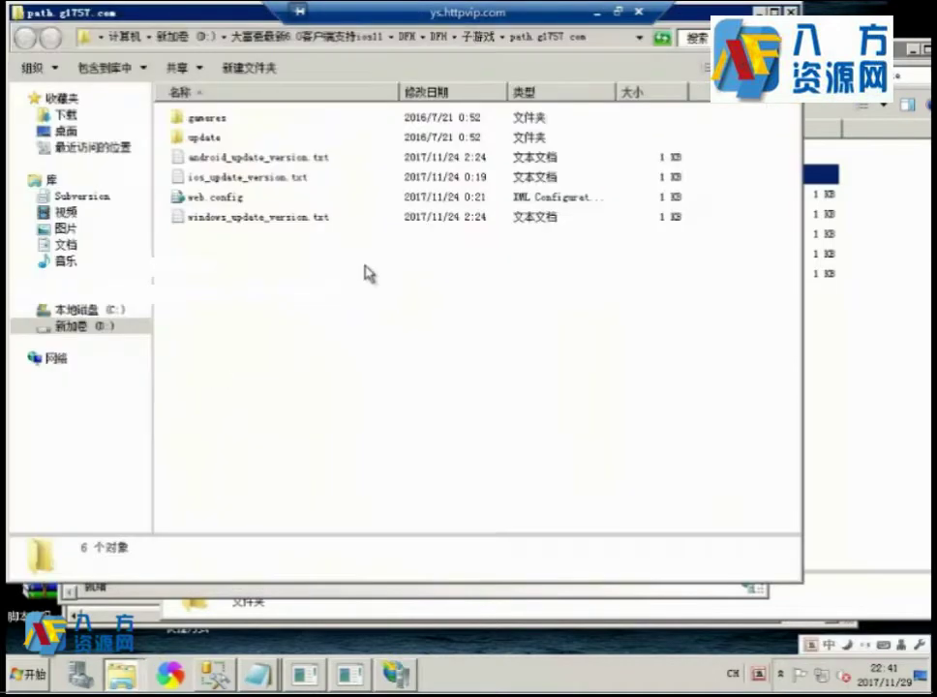
{"action": "key", "text": "ctrl+a"}
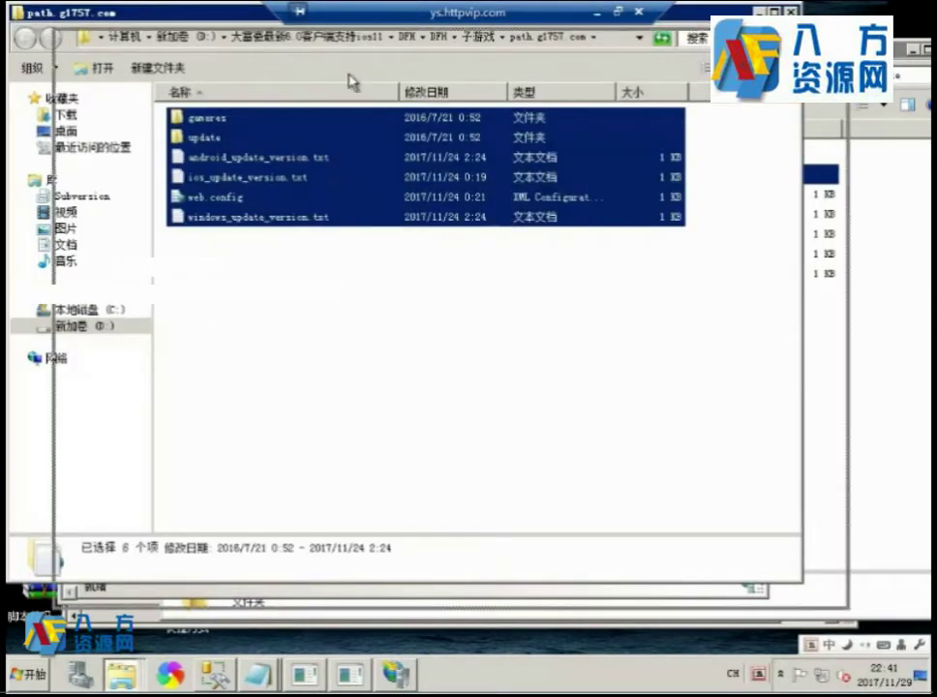
{"action": "left_click_drag", "start_coordinate": [349, 12], "coordinate": [600, 120]}
{"action": "left_click", "coordinate": [184, 358]}
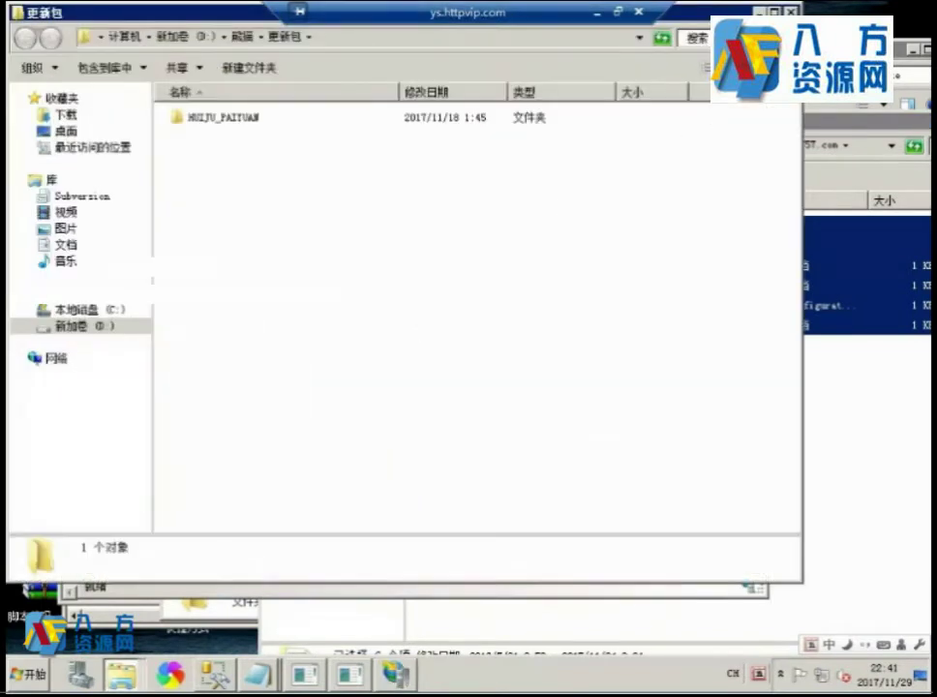
{"action": "left_click", "coordinate": [790, 12]}
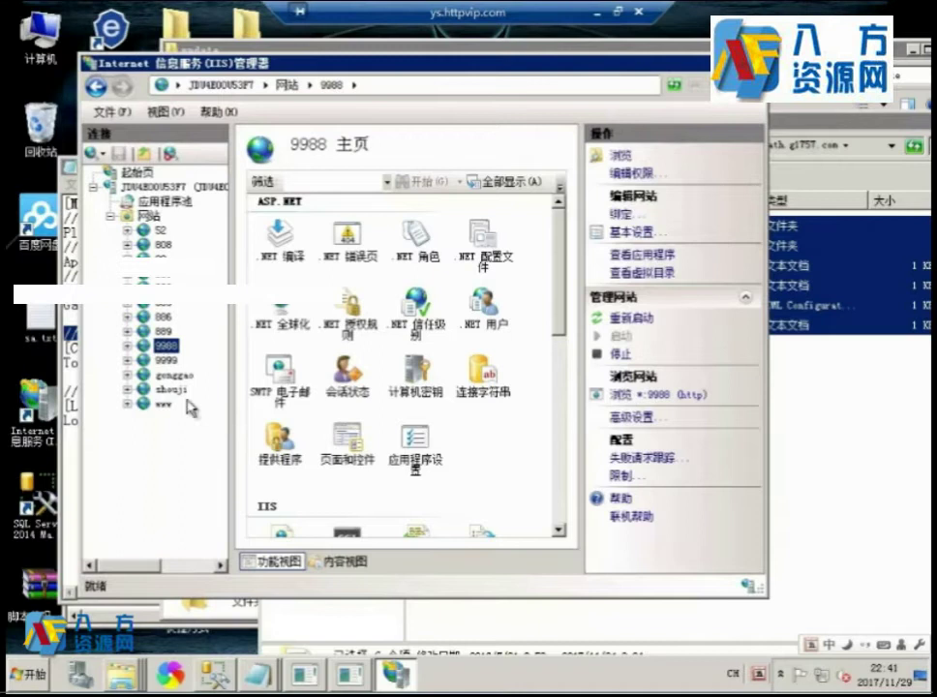
{"action": "double_click", "coordinate": [169, 360]}
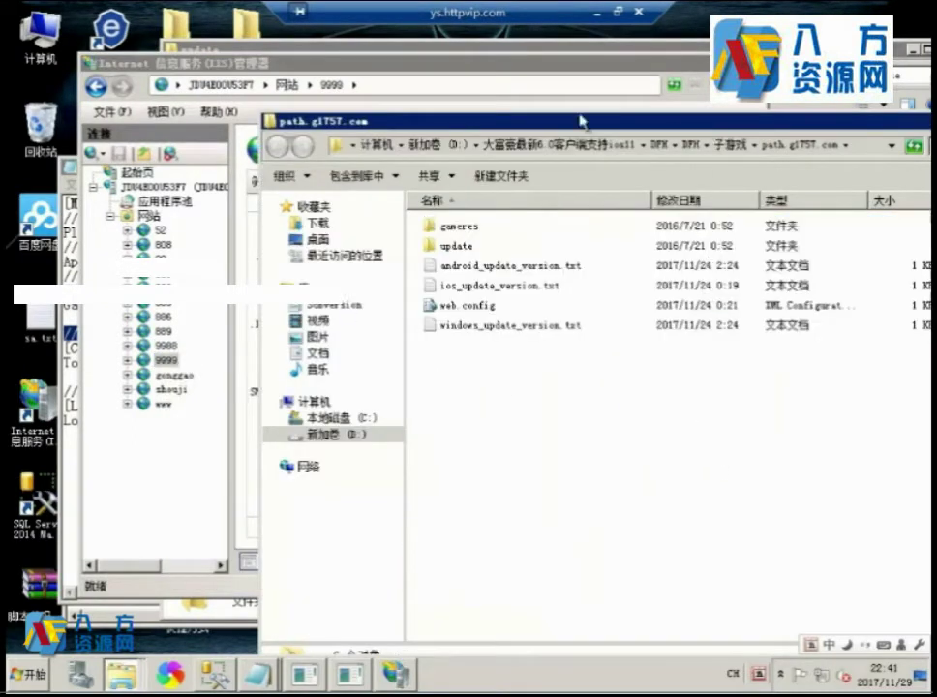
Check the URLs in windows_update_version.txt under update\DaYingJia and in the site root.
{"action": "left_click_drag", "start_coordinate": [580, 121], "coordinate": [409, 99]}
{"action": "double_click", "coordinate": [268, 215]}
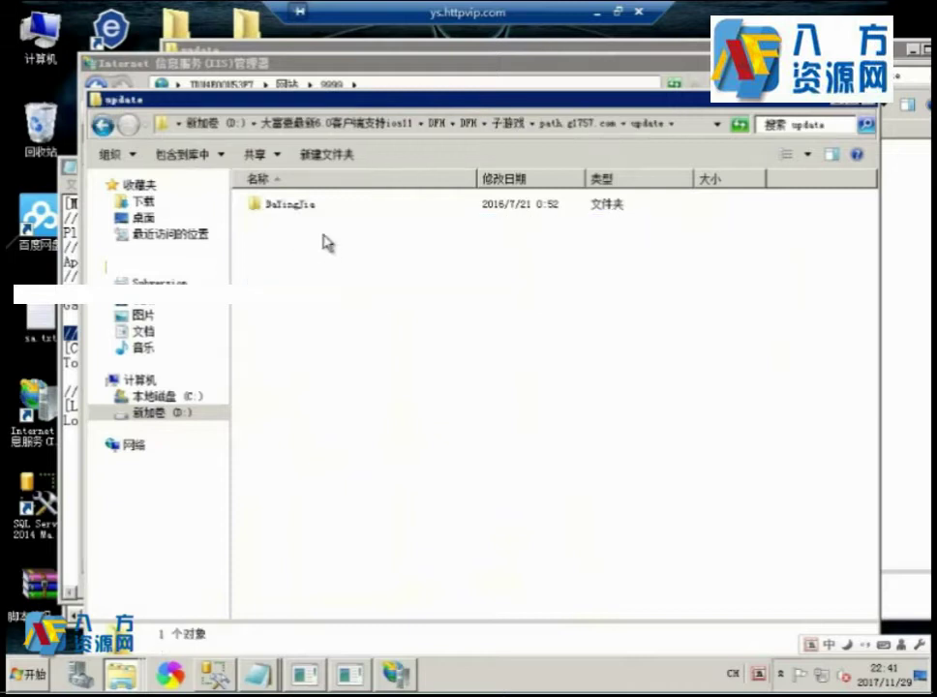
{"action": "double_click", "coordinate": [292, 205]}
{"action": "double_click", "coordinate": [333, 244]}
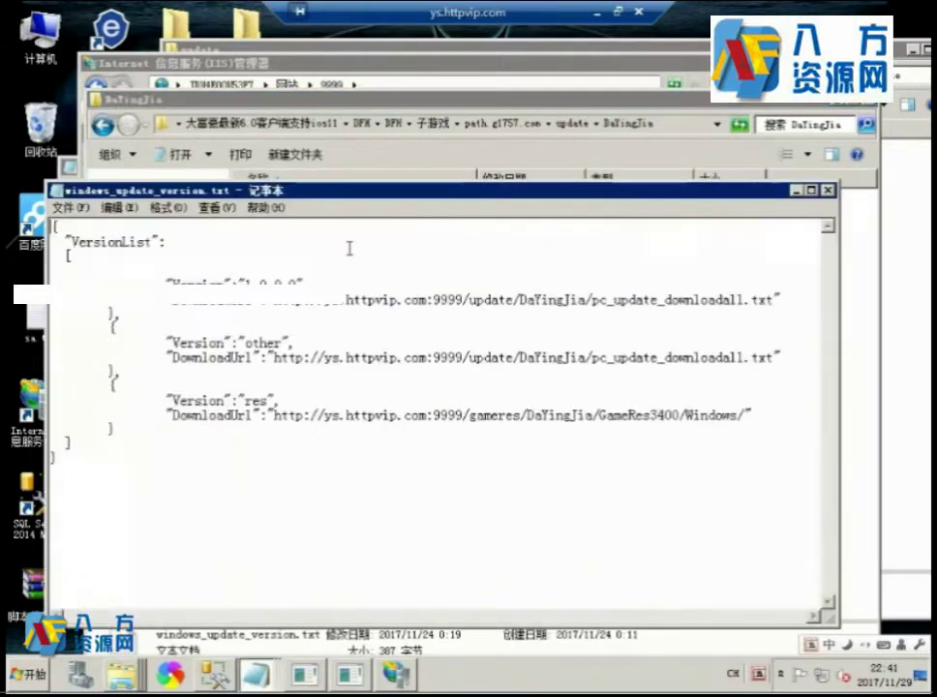
{"action": "left_click", "coordinate": [827, 192]}
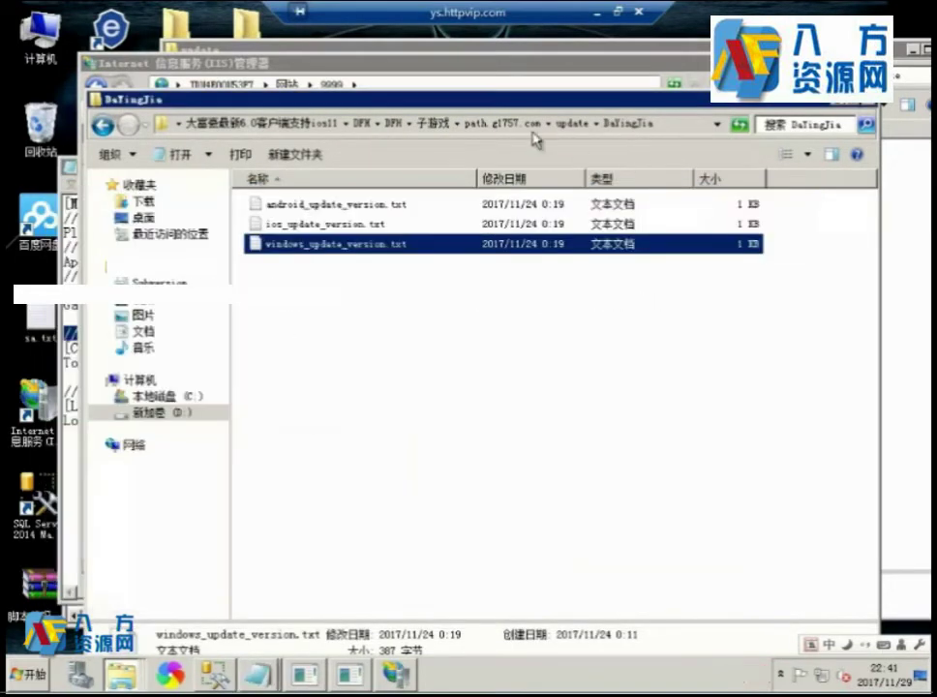
{"action": "left_click", "coordinate": [500, 124]}
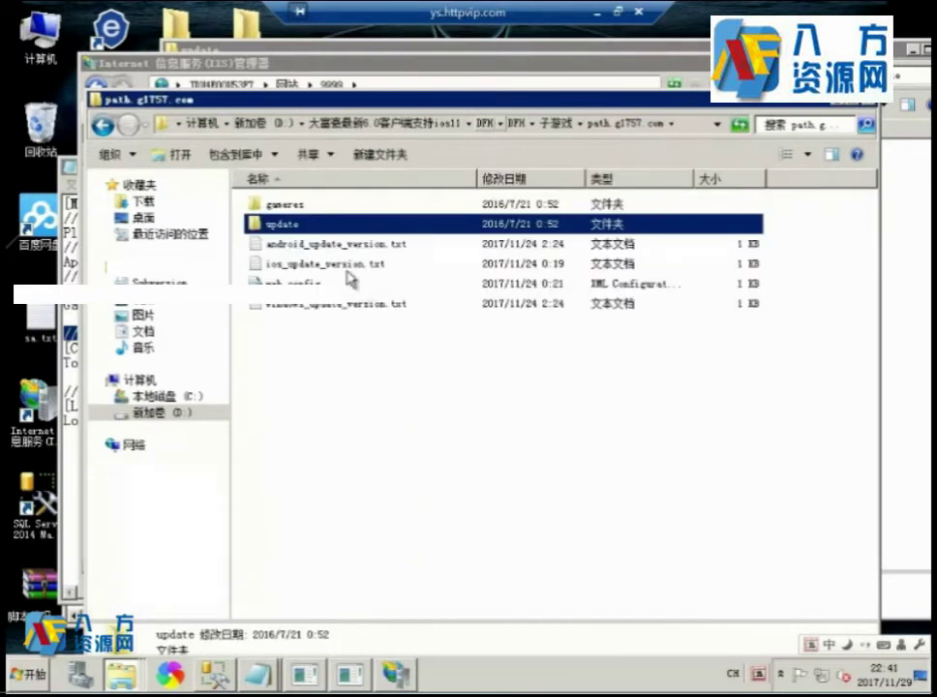
{"action": "left_click", "coordinate": [362, 362]}
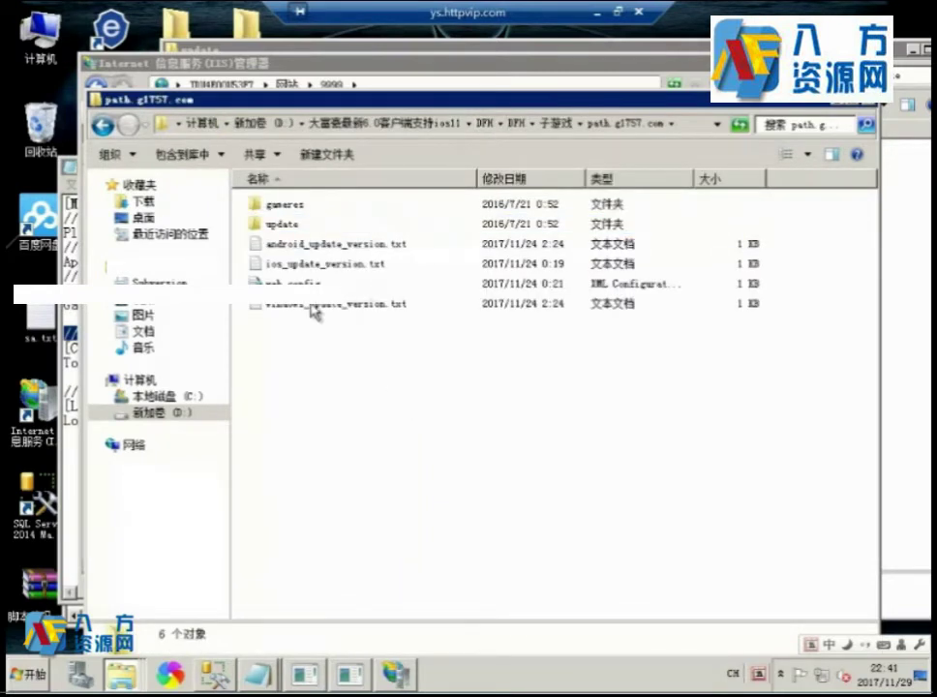
{"action": "double_click", "coordinate": [421, 303]}
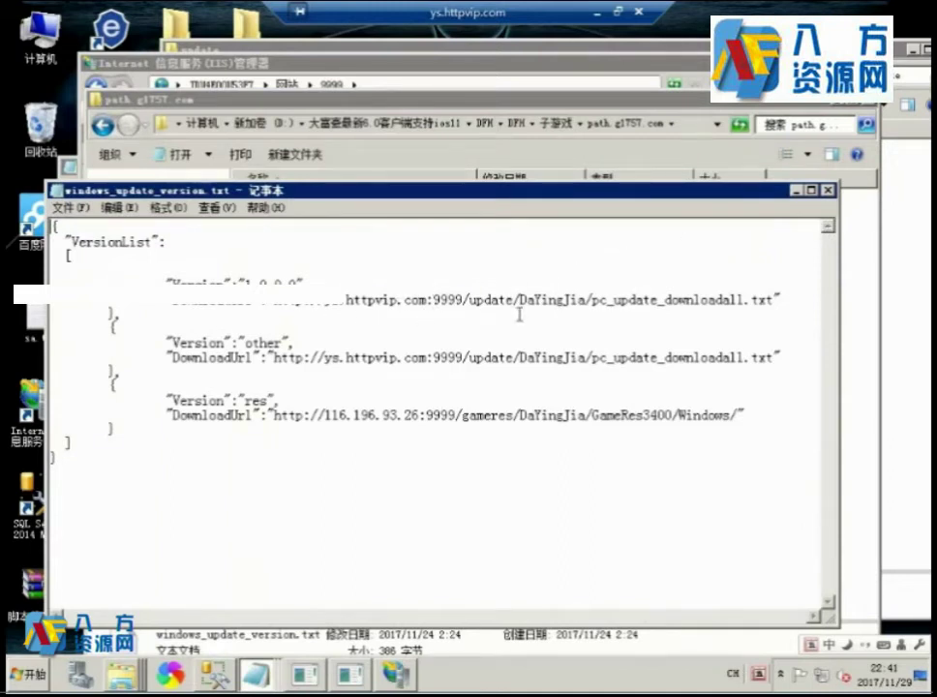
{"action": "left_click", "coordinate": [827, 189]}
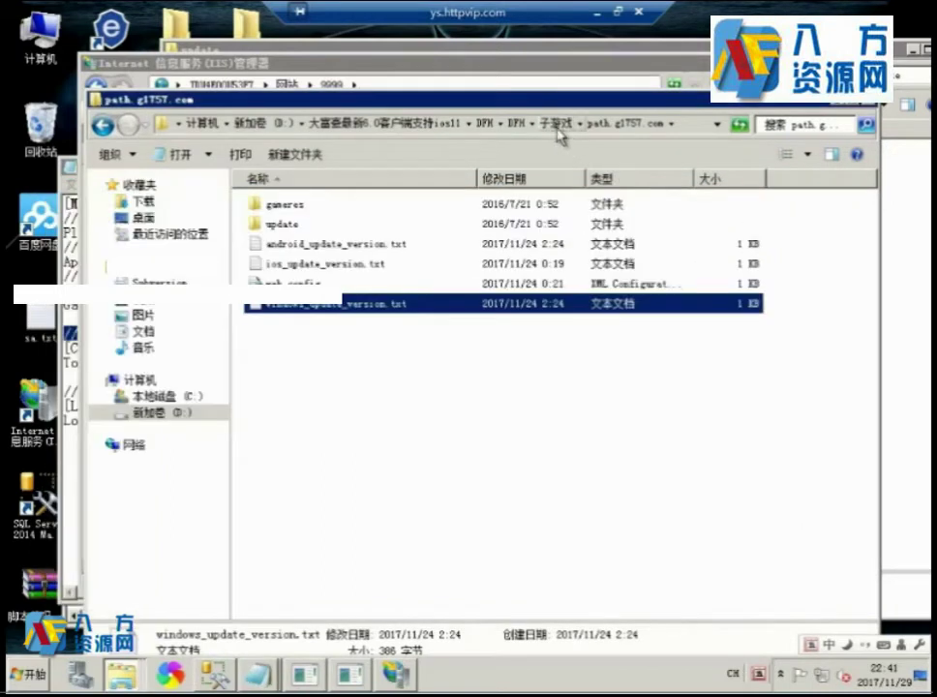
Read the folder's full path, then open ios_update_version.txt.
{"action": "left_click_drag", "start_coordinate": [550, 107], "coordinate": [544, 108]}
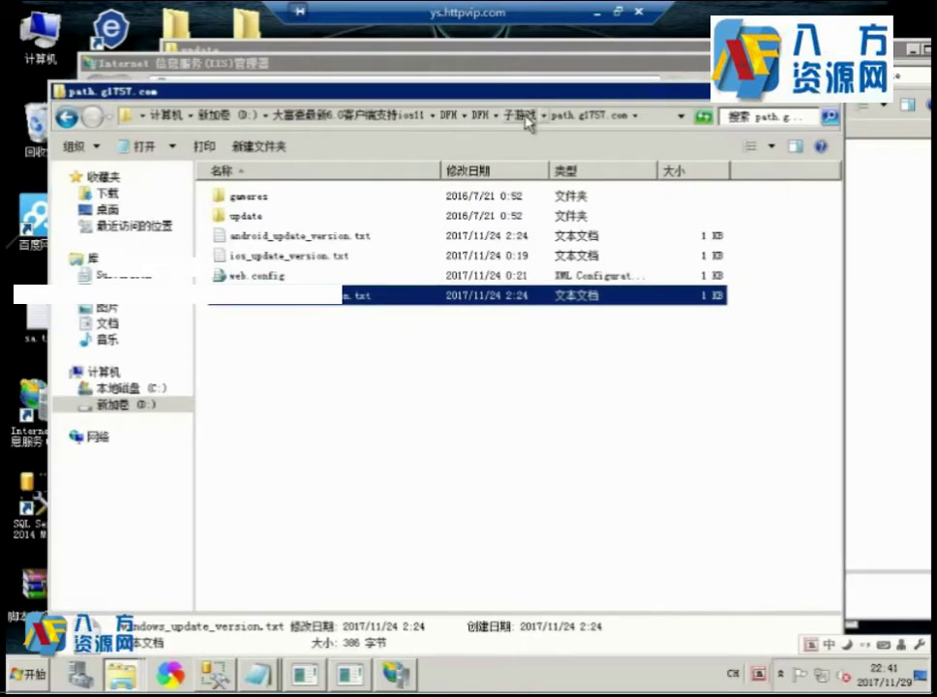
{"action": "left_click", "coordinate": [656, 119]}
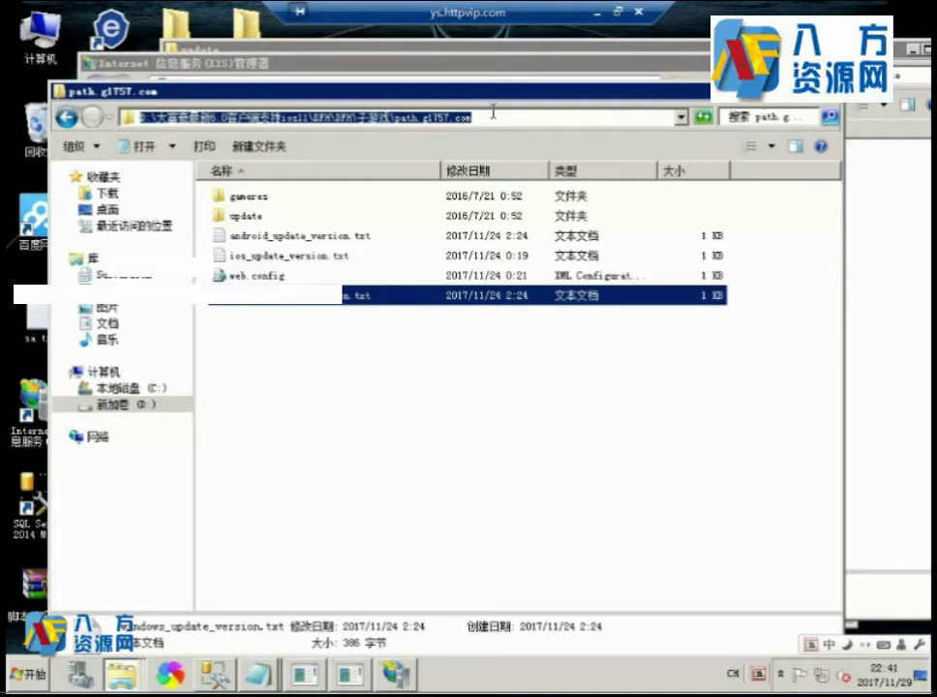
{"action": "left_click", "coordinate": [291, 235]}
{"action": "left_click_drag", "start_coordinate": [418, 92], "coordinate": [400, 76]}
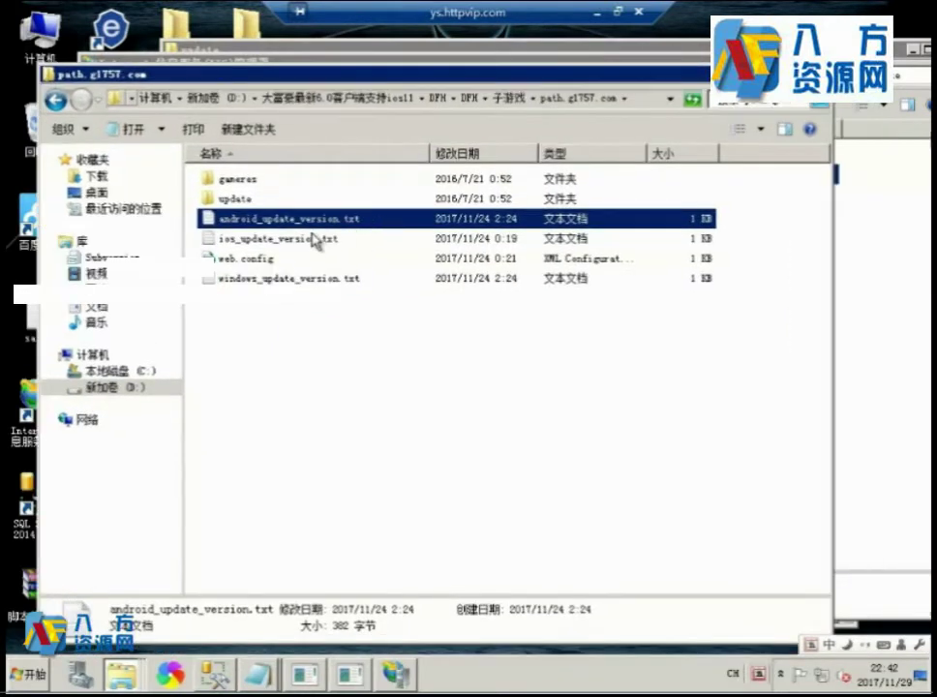
{"action": "double_click", "coordinate": [314, 239]}
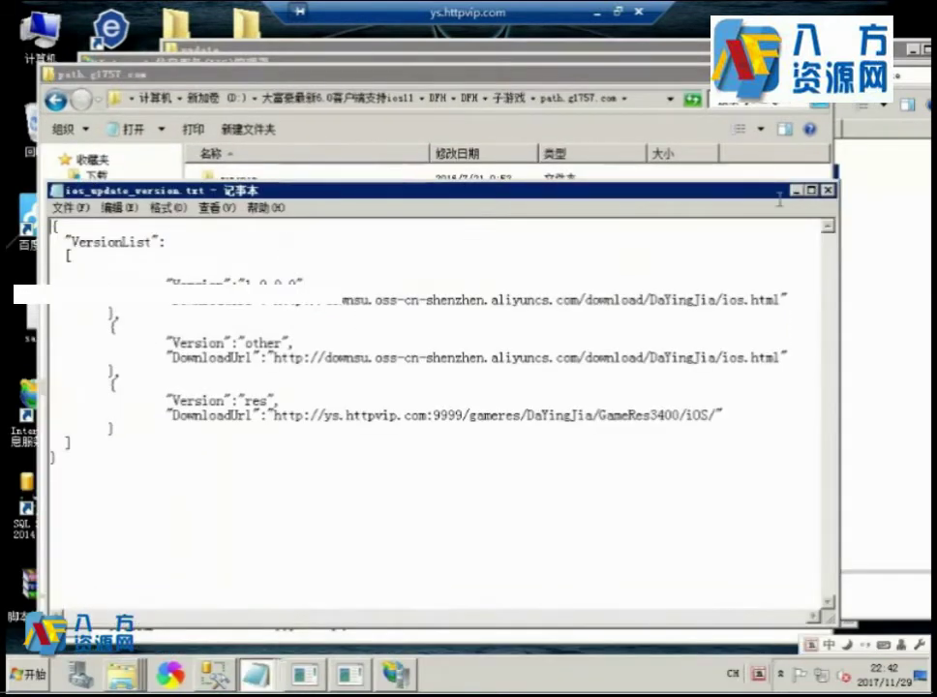
Copy the server address from the iOS file and paste it over 116.196.93.26:9999 in android_update_version.txt.
{"action": "left_click_drag", "start_coordinate": [274, 417], "coordinate": [473, 413]}
{"action": "right_click", "coordinate": [410, 413]}
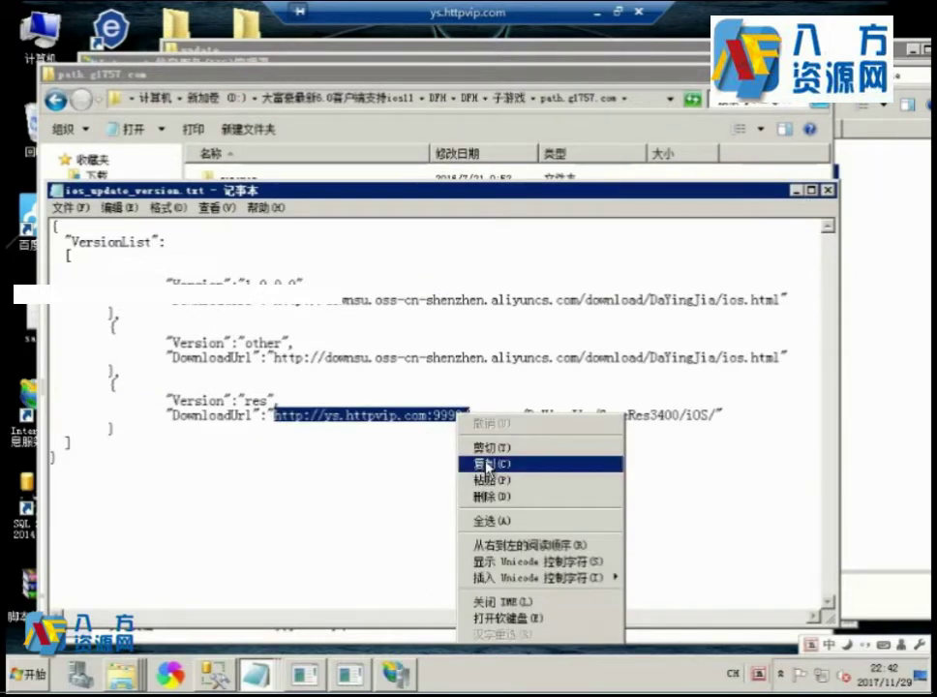
{"action": "left_click", "coordinate": [450, 462]}
{"action": "left_click", "coordinate": [827, 191]}
{"action": "left_click", "coordinate": [320, 429]}
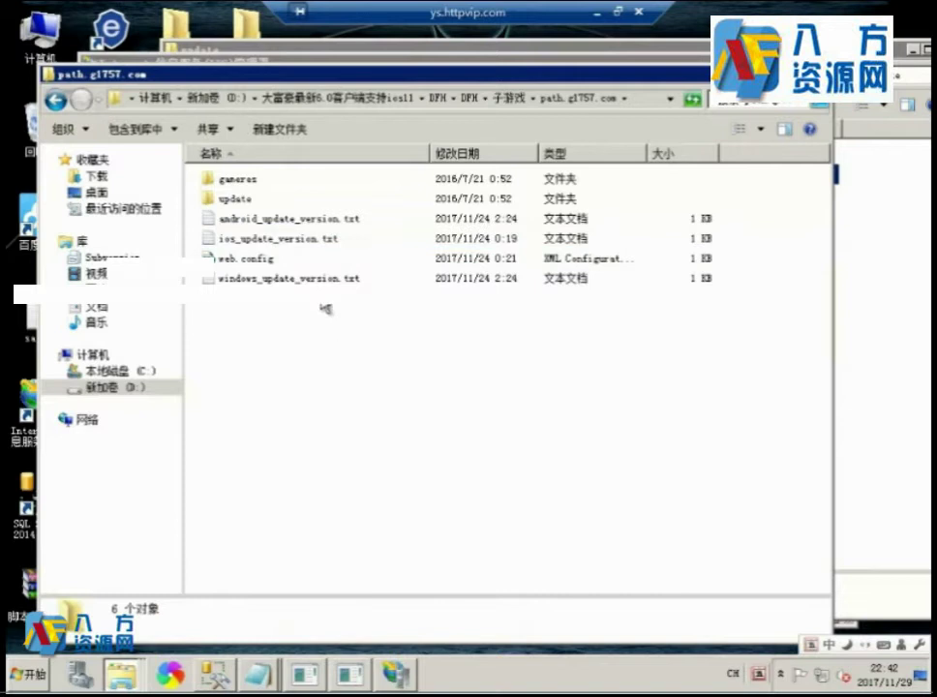
{"action": "double_click", "coordinate": [303, 229]}
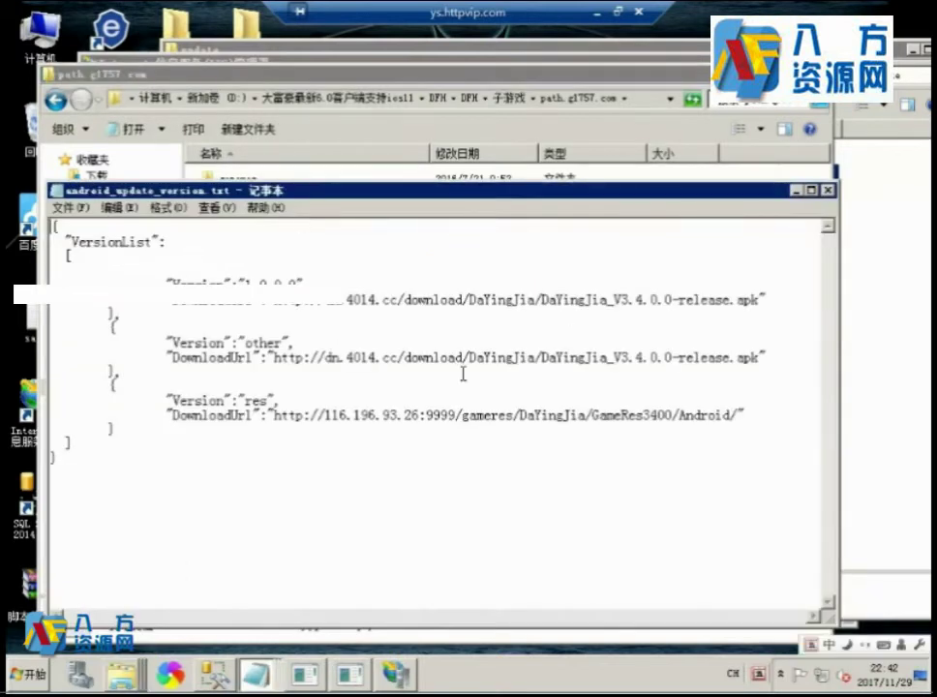
{"action": "left_click_drag", "start_coordinate": [274, 414], "coordinate": [459, 414]}
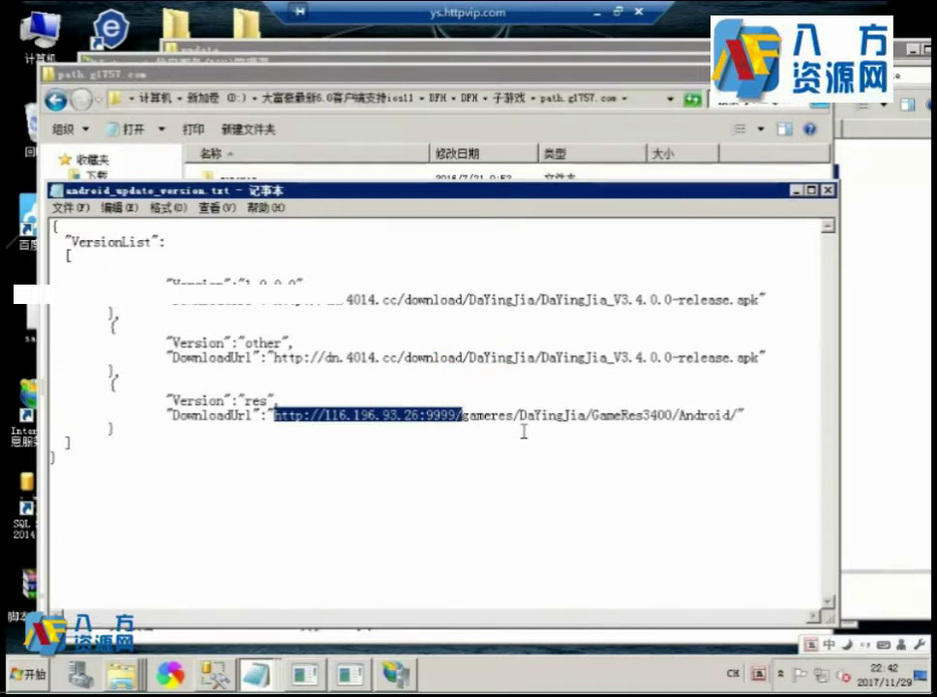
{"action": "key", "text": "ctrl+v"}
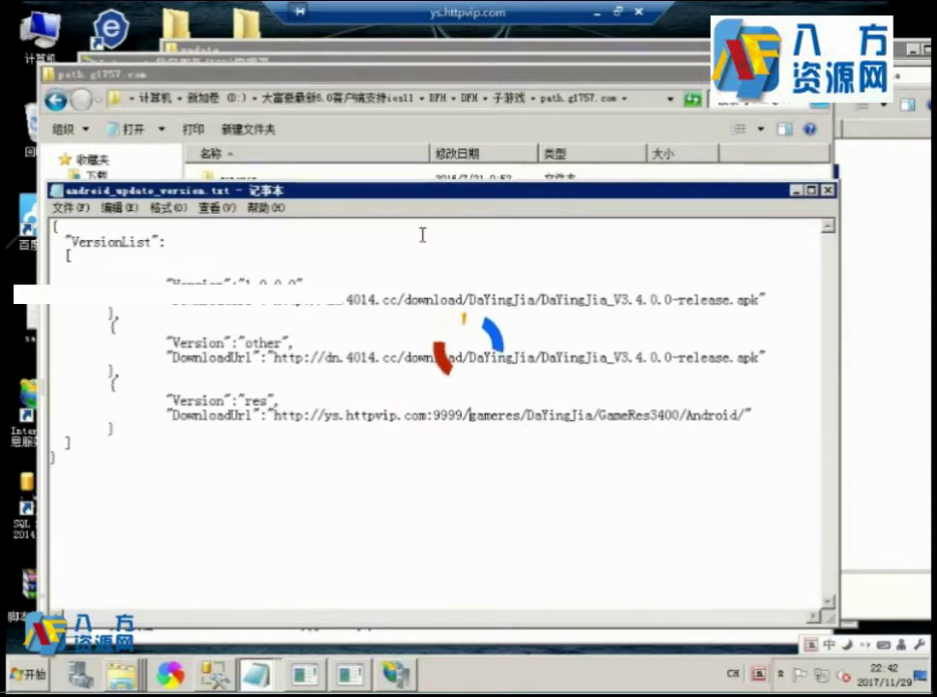
Replace windows_update_version.txt's res address with ys.httpvip.com:9999, save and close it.
{"action": "left_click_drag", "start_coordinate": [351, 198], "coordinate": [593, 221]}
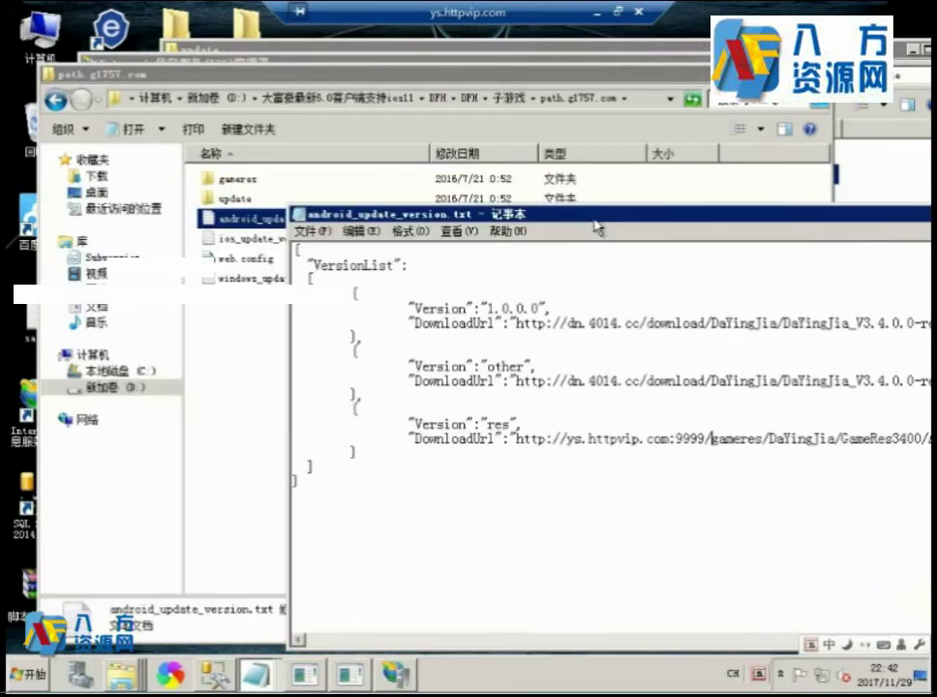
{"action": "double_click", "coordinate": [251, 238]}
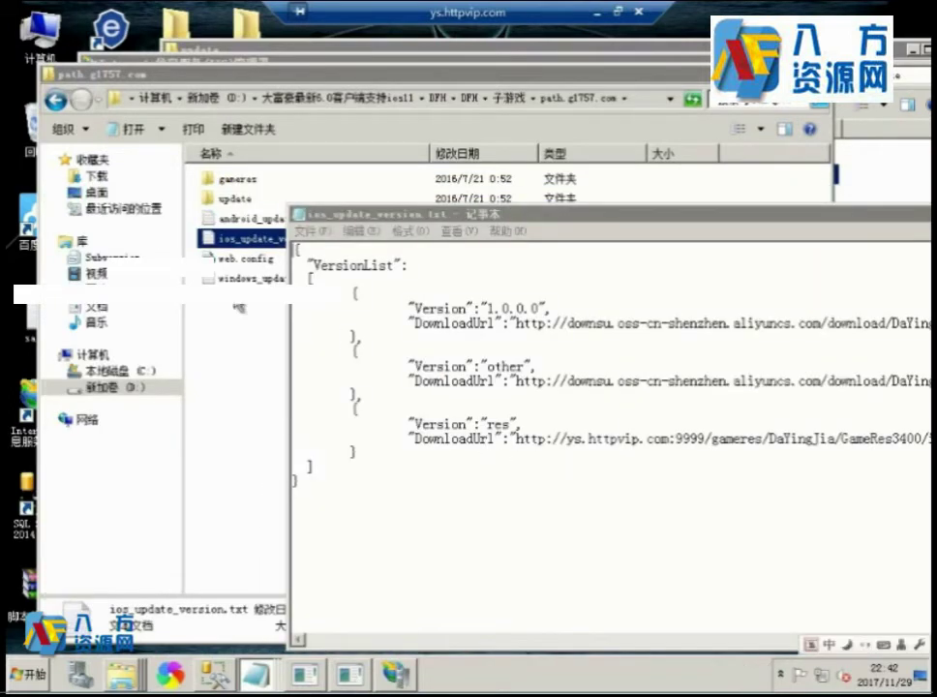
{"action": "double_click", "coordinate": [247, 277]}
{"action": "left_click_drag", "start_coordinate": [516, 438], "coordinate": [713, 443]}
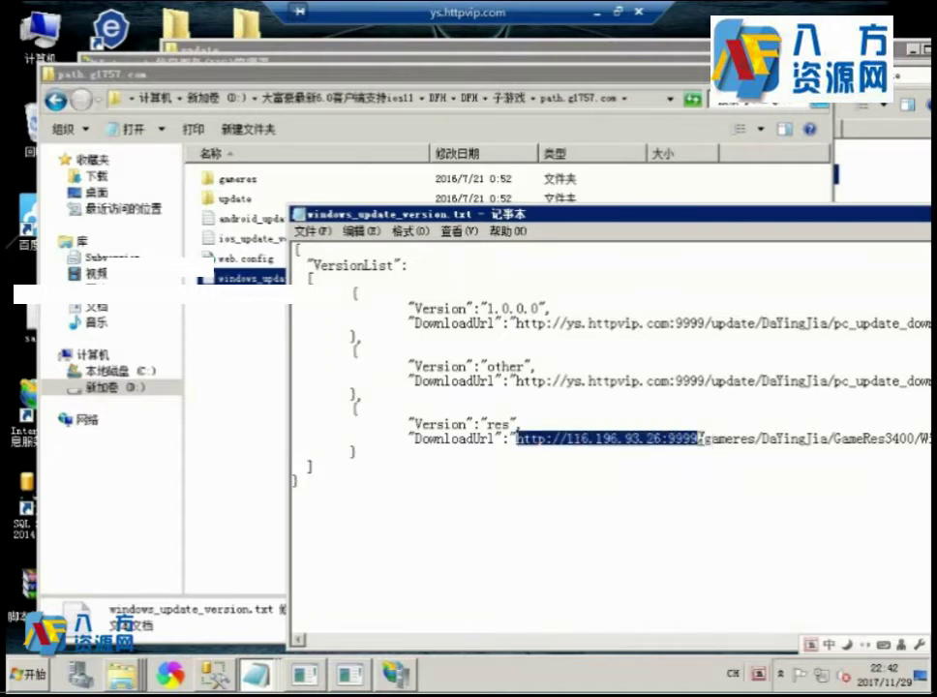
{"action": "key", "text": "ctrl+v"}
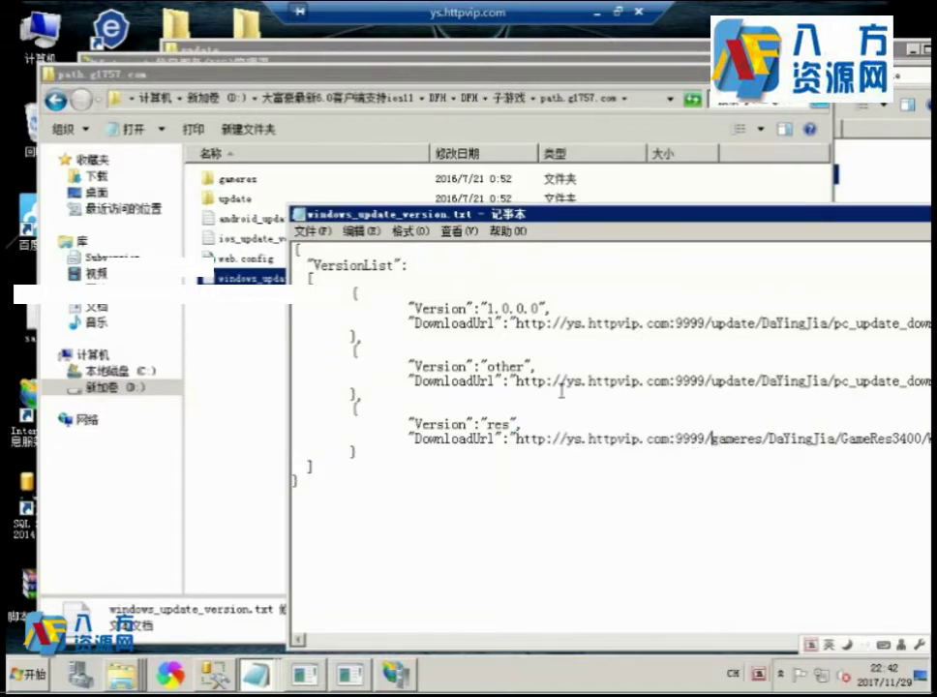
{"action": "left_click_drag", "start_coordinate": [636, 221], "coordinate": [523, 195]}
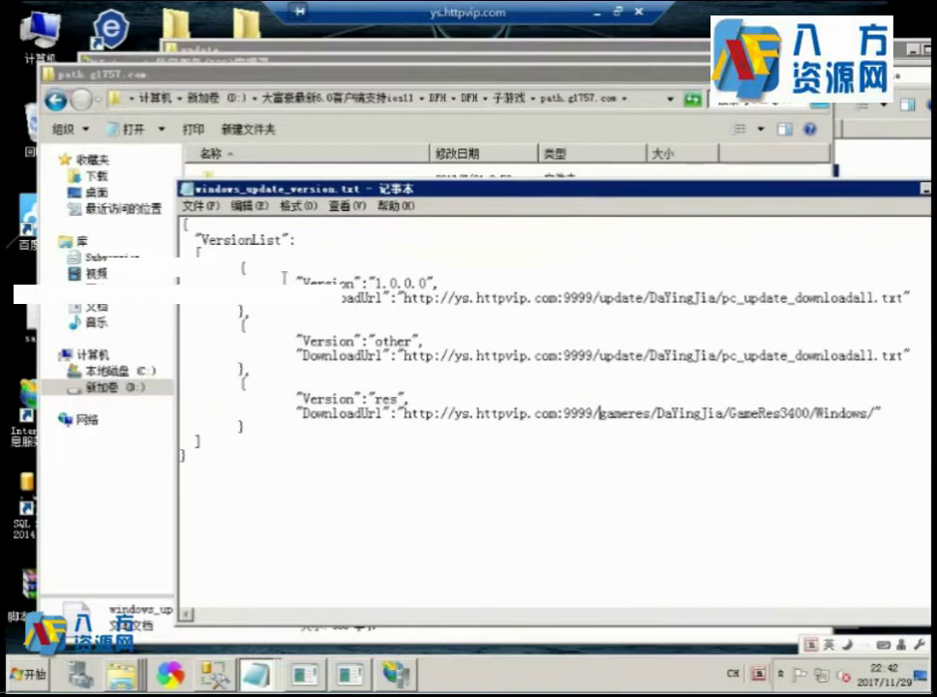
{"action": "left_click", "coordinate": [199, 206]}
{"action": "left_click", "coordinate": [215, 256]}
{"action": "left_click", "coordinate": [186, 187]}
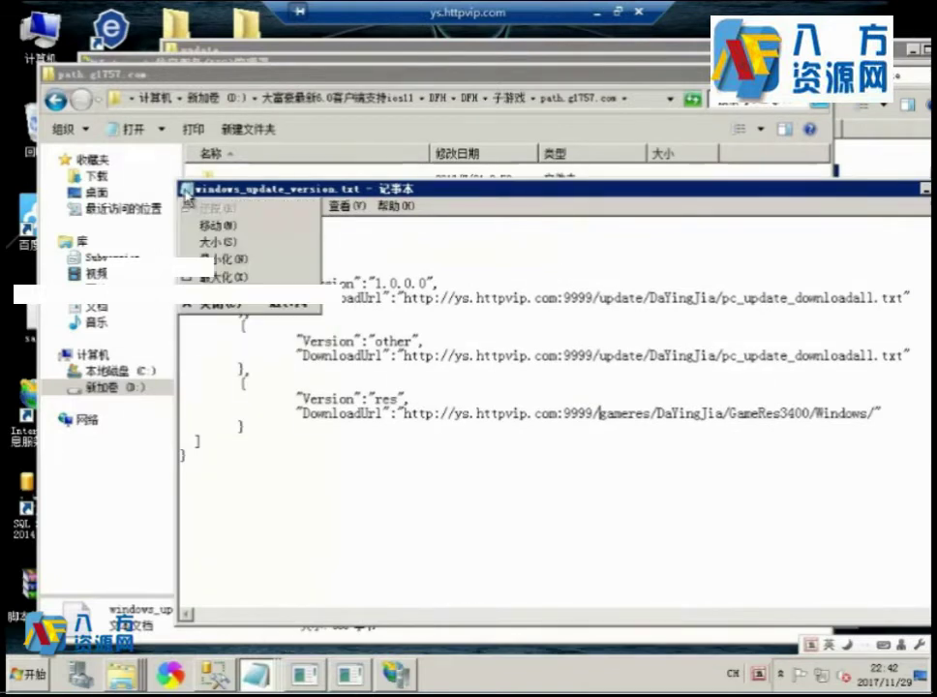
{"action": "left_click", "coordinate": [208, 302]}
{"action": "left_click", "coordinate": [236, 200]}
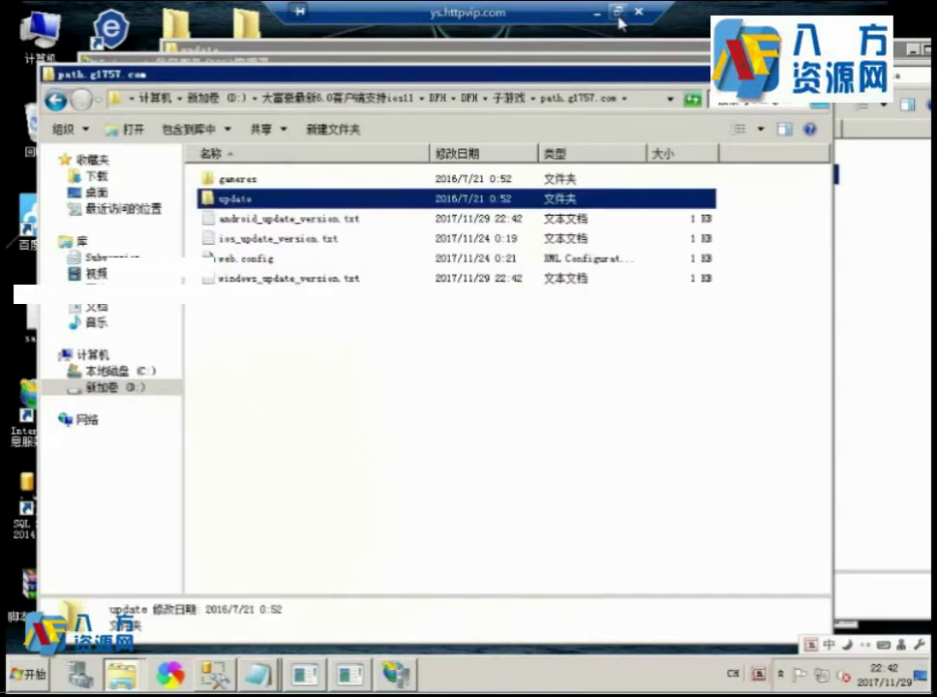
{"action": "double_click", "coordinate": [455, 11]}
Below the 就是资源站 line, add the note to copy the three files under 3.4's UPDATE folder instead of the old method.
{"action": "left_click", "coordinate": [462, 634]}
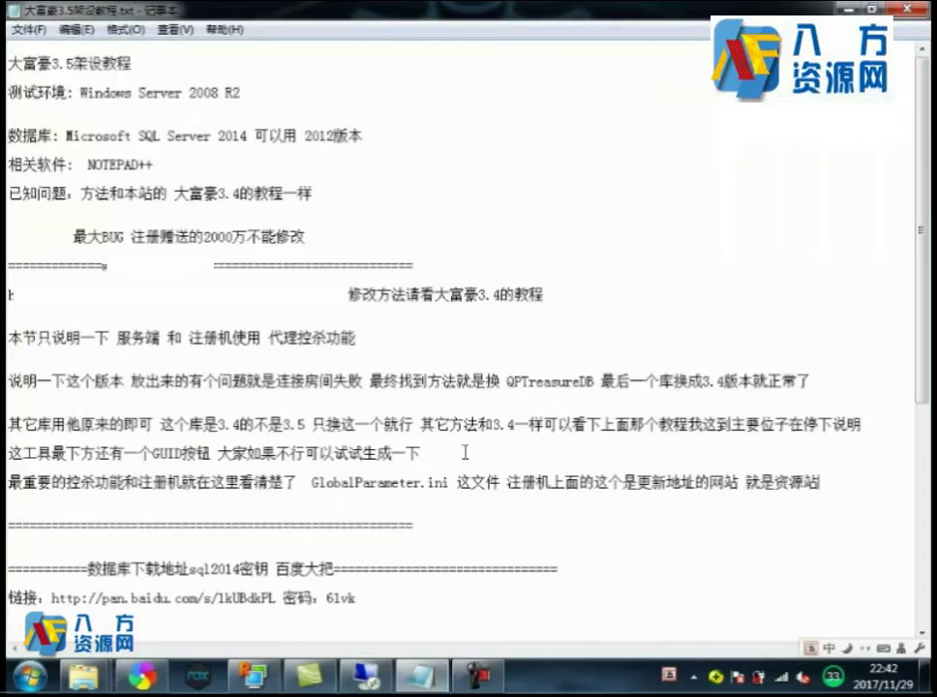
{"action": "scroll", "coordinate": [464, 452], "scroll_direction": "down", "scroll_amount": 3}
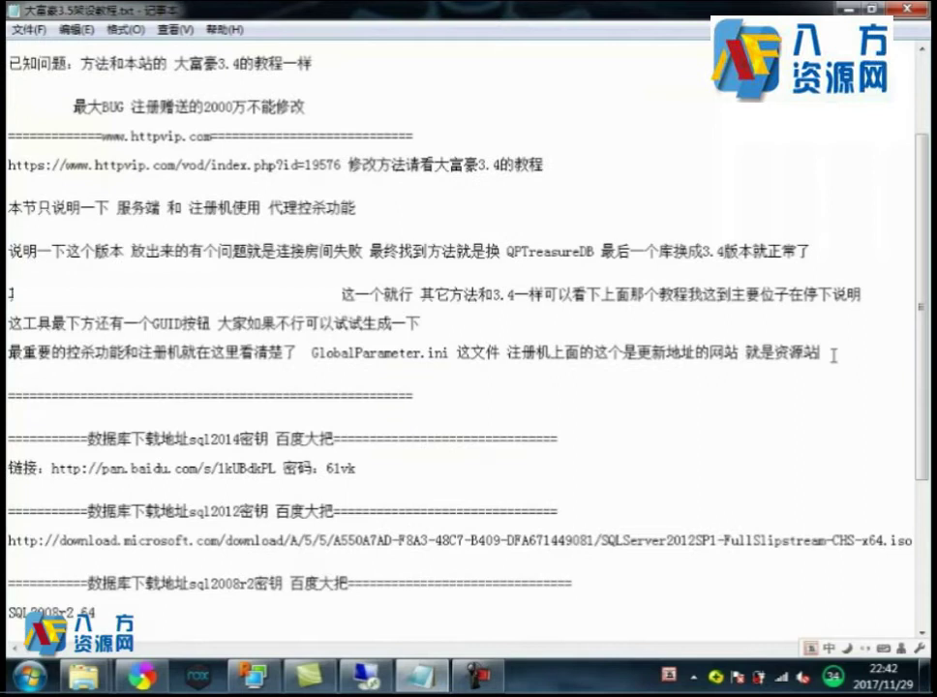
{"action": "left_click", "coordinate": [832, 354]}
{"action": "key", "text": "Return"}
{"action": "type", "text": "大家把"}
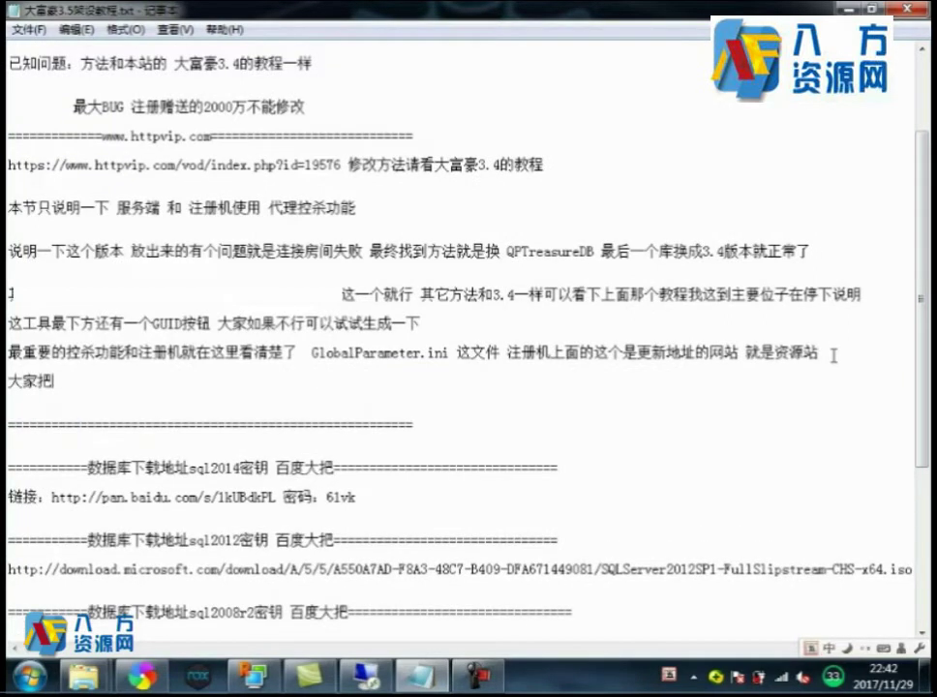
{"action": "type", "text": "3.4的UP"}
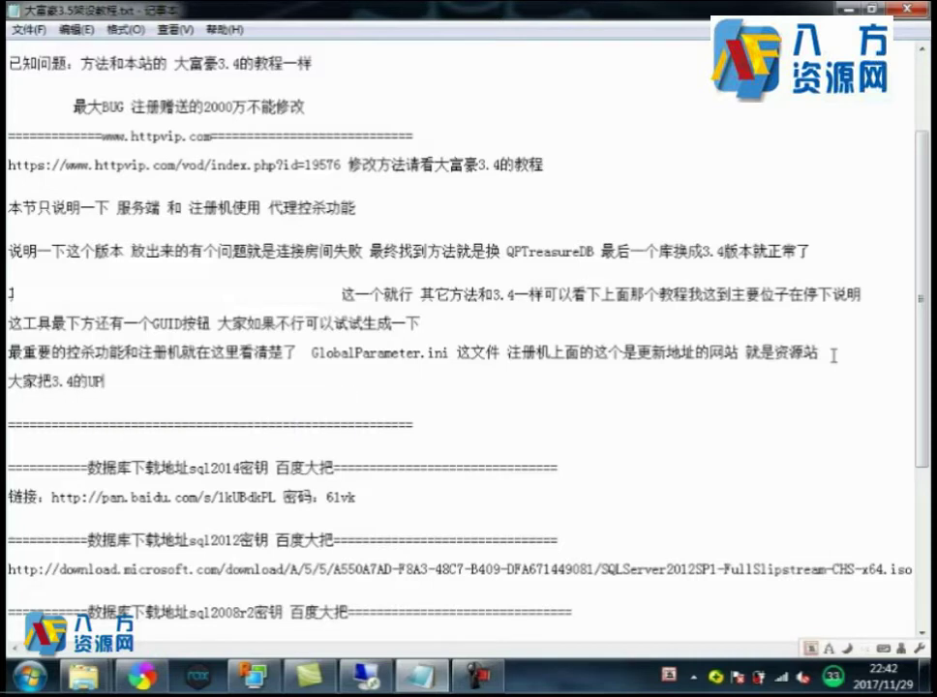
{"action": "type", "text": "DATA下"}
{"action": "type", "text": "E下面"}
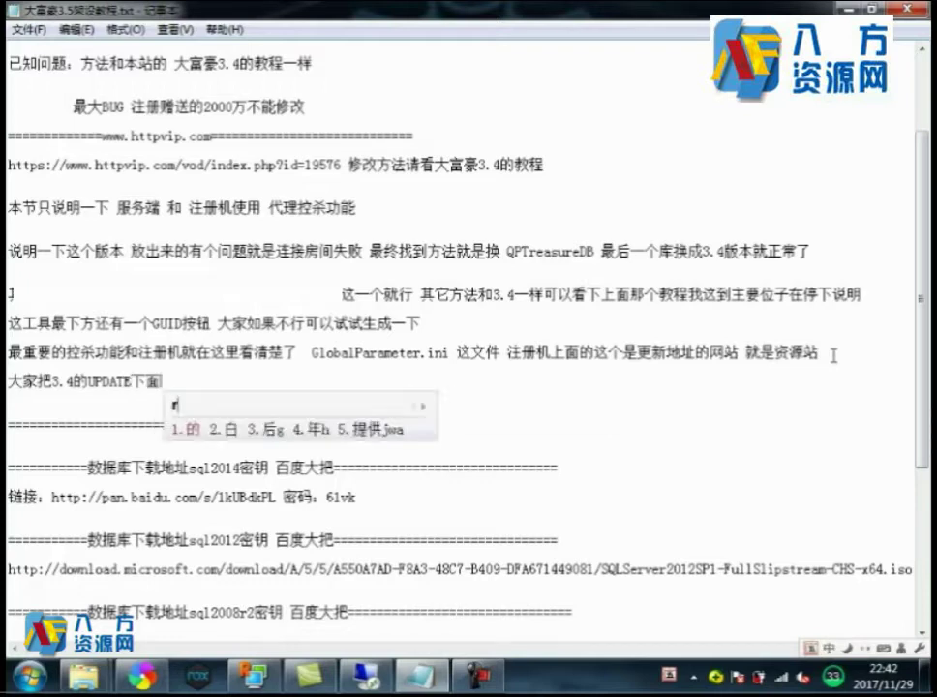
{"action": "type", "text": "的三个文件"}
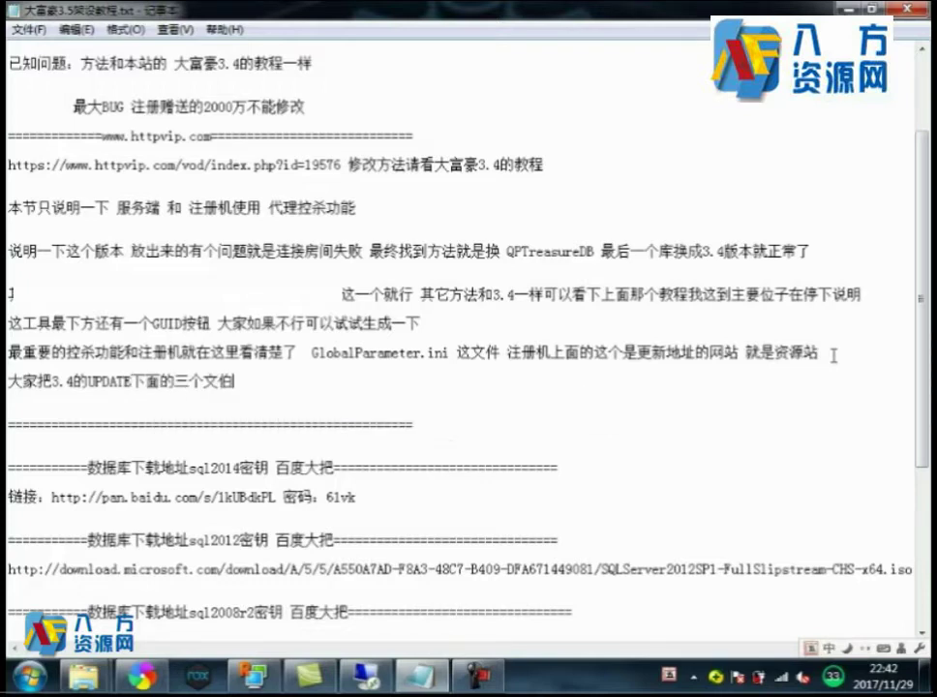
{"action": "type", "text": "本复制出来"}
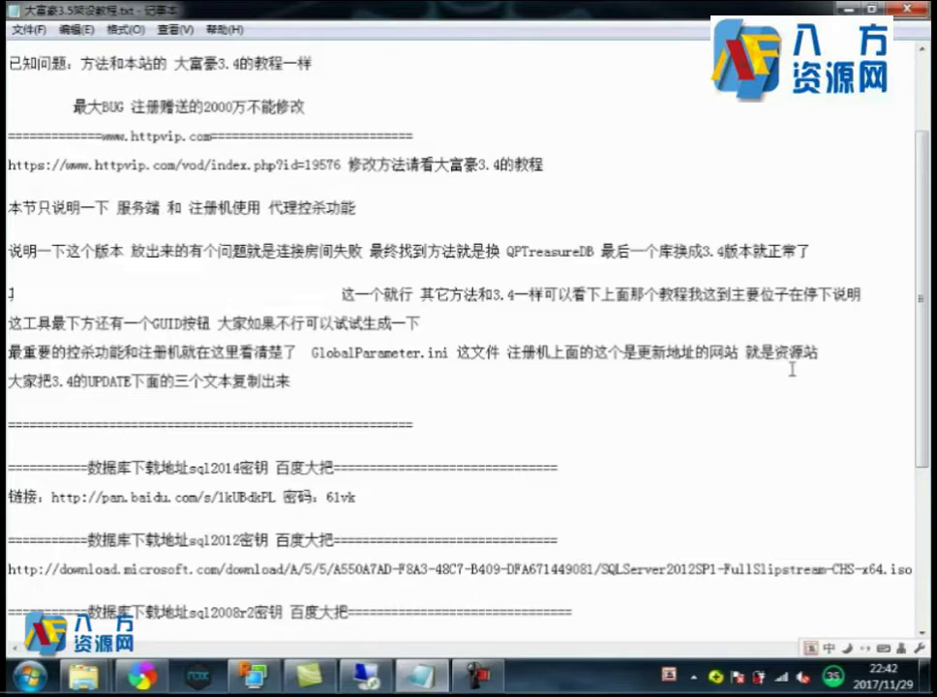
{"action": "type", "text": "就不要原来的方"}
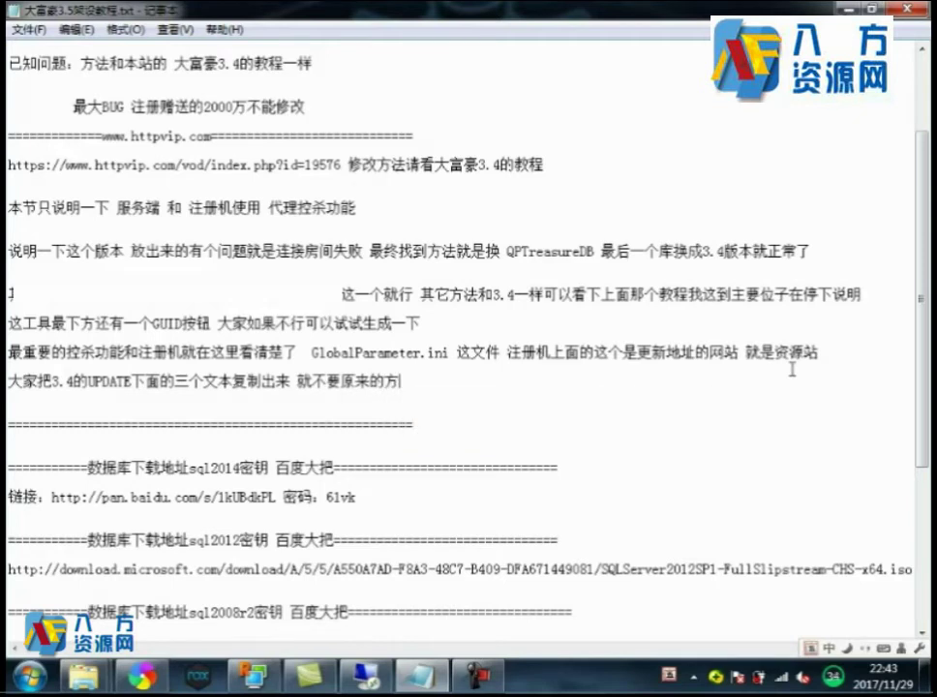
{"action": "type", "text": "法了"}
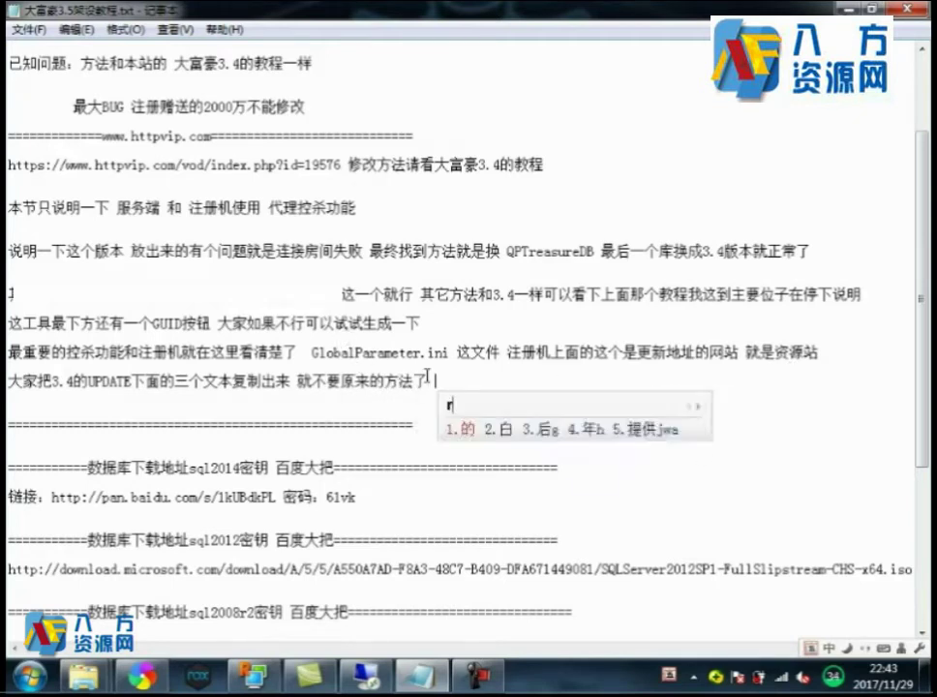
{"action": "type", "text": " 按这个新方法"}
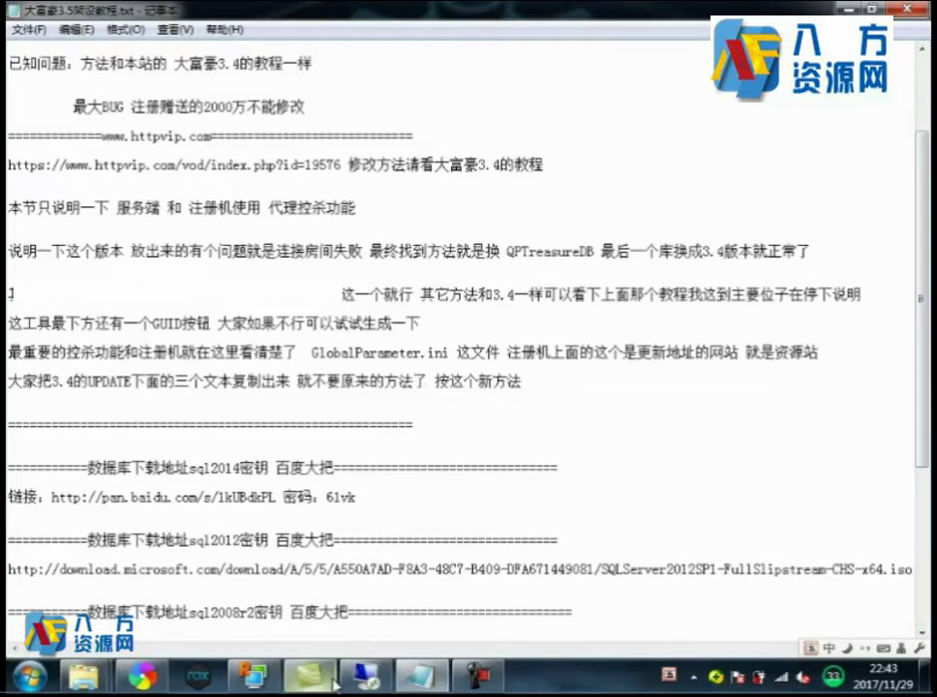
On the remote server, check the update > DaYingJia folder, then return to path.g1757.com.
{"action": "key", "text": "alt+Tab"}
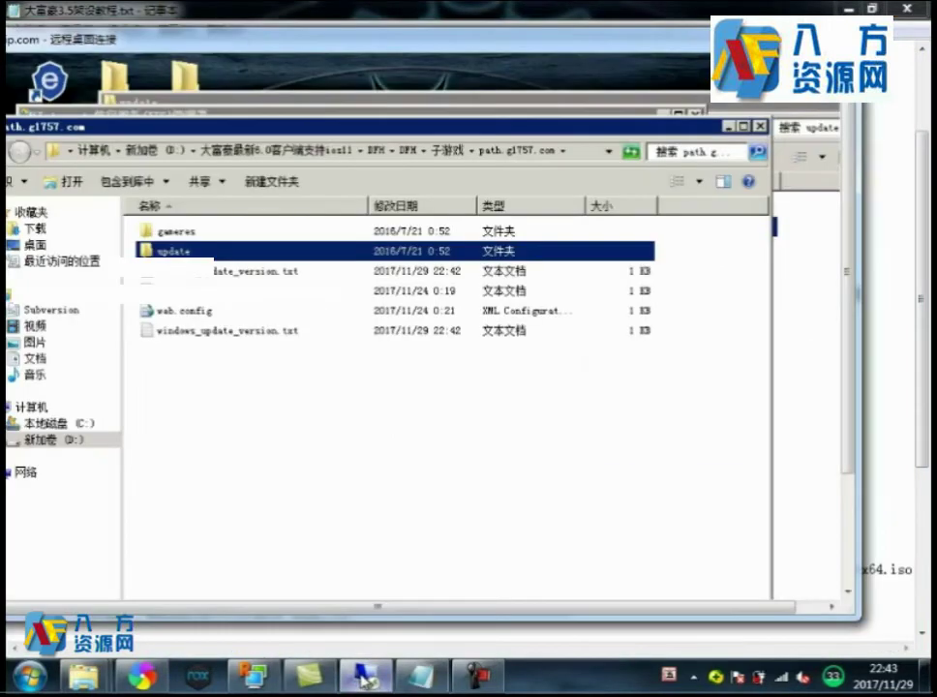
{"action": "key", "text": "Down"}
{"action": "key", "text": "Down"}
{"action": "key", "text": "Down"}
{"action": "key", "text": "Down"}
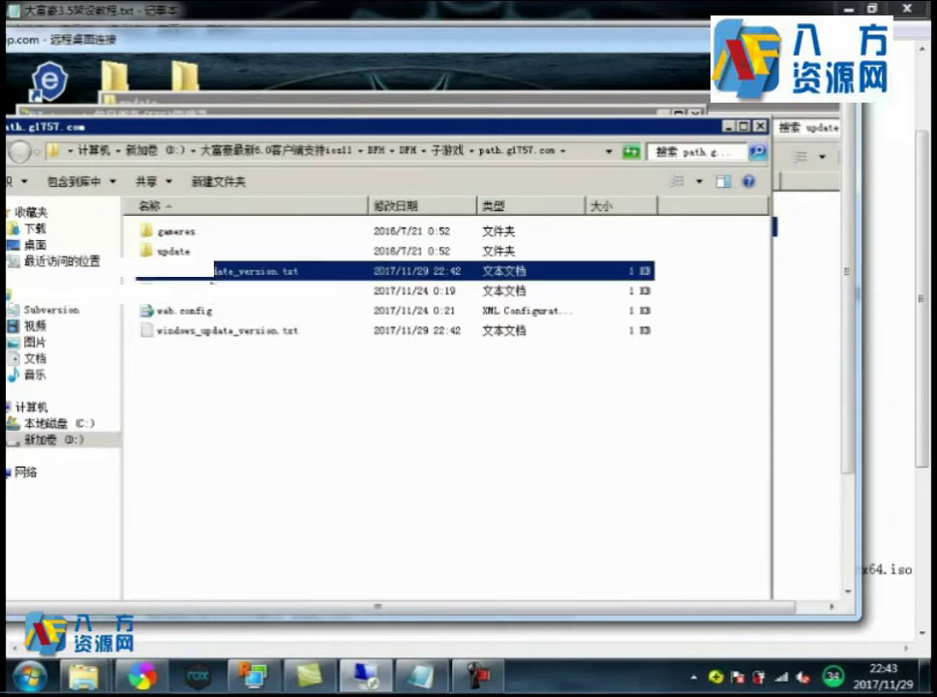
{"action": "key", "text": "Up"}
{"action": "key", "text": "Up"}
{"action": "key", "text": "Up"}
{"action": "key", "text": "Up"}
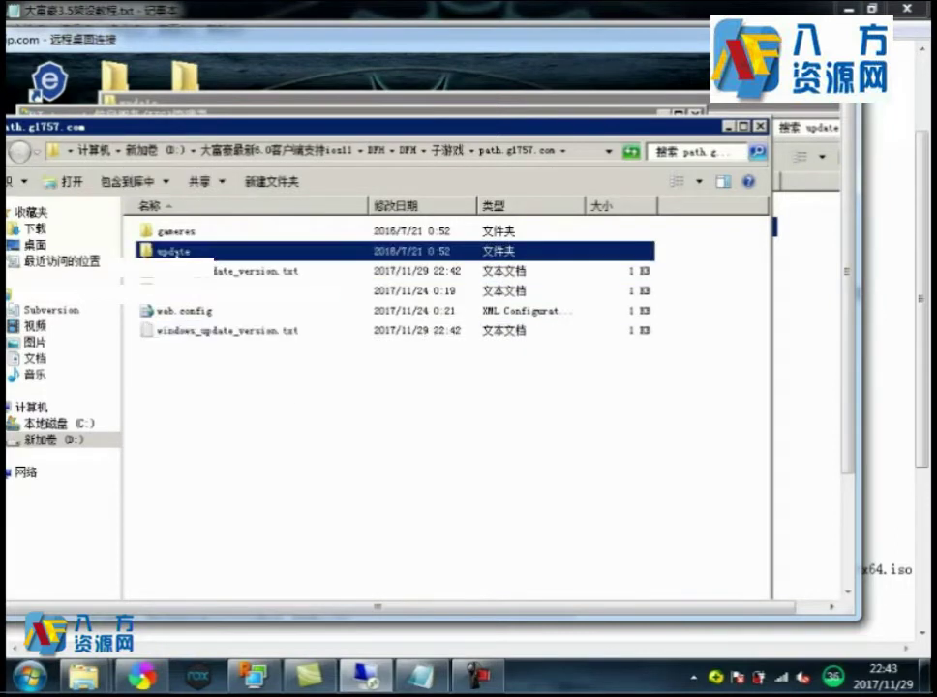
{"action": "key", "text": "Return"}
{"action": "double_click", "coordinate": [199, 235]}
{"action": "key", "text": "ctrl+a"}
{"action": "left_click", "coordinate": [425, 153]}
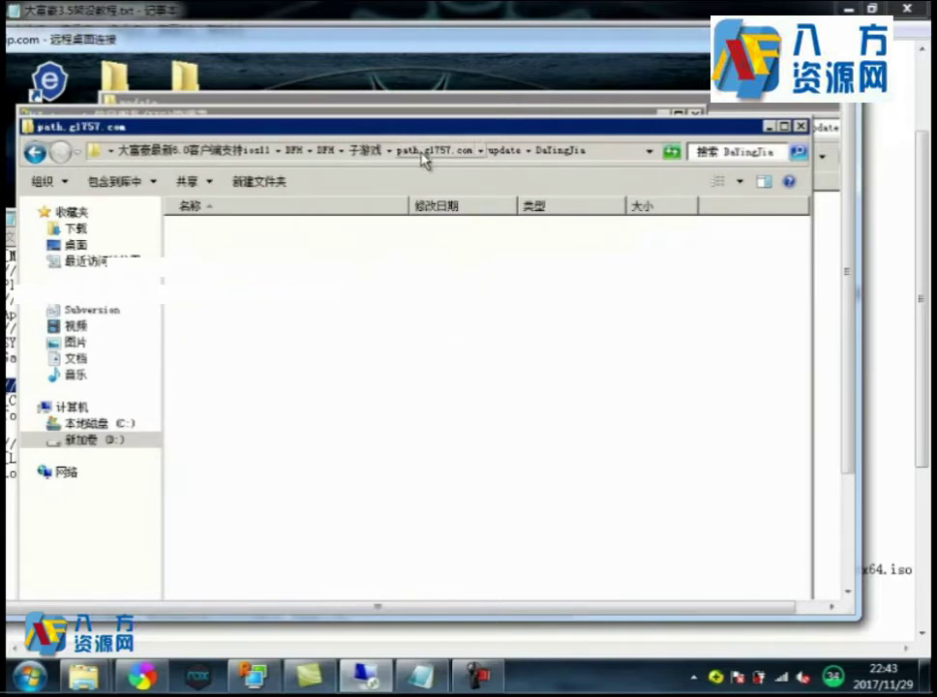
Confirm ios_update_version.txt points to ys.httpvip.com:9999, then close it and return to the notes.
{"action": "key", "text": "Down"}
{"action": "key", "text": "shift+Down"}
{"action": "key", "text": "shift+Down"}
{"action": "key", "text": "shift+Down"}
{"action": "double_click", "coordinate": [290, 290]}
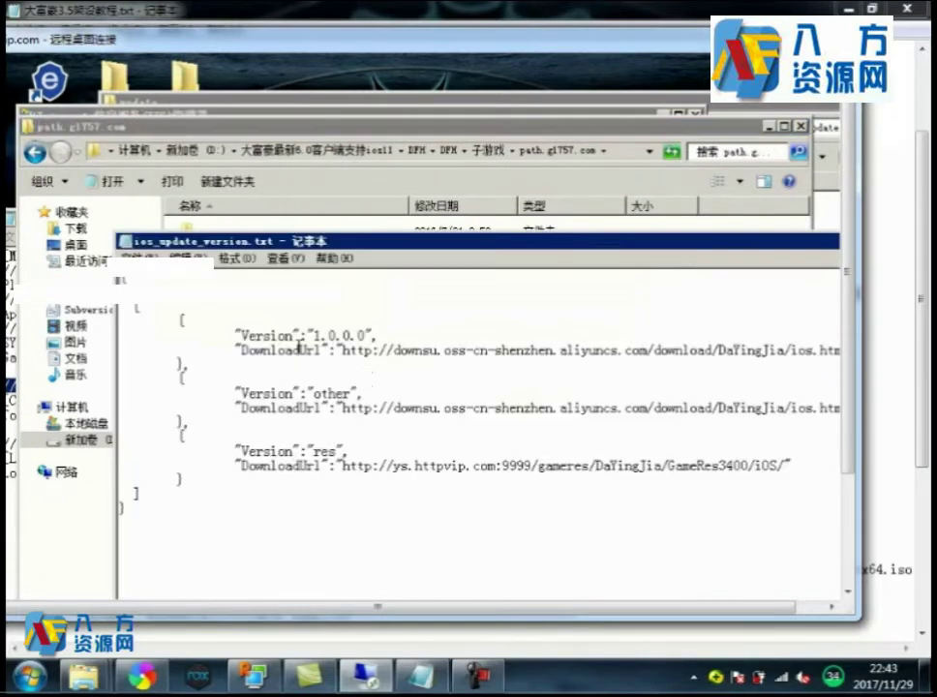
{"action": "left_click_drag", "start_coordinate": [340, 465], "coordinate": [591, 466]}
{"action": "left_click", "coordinate": [730, 467]}
{"action": "left_click", "coordinate": [124, 248]}
{"action": "left_click", "coordinate": [169, 354]}
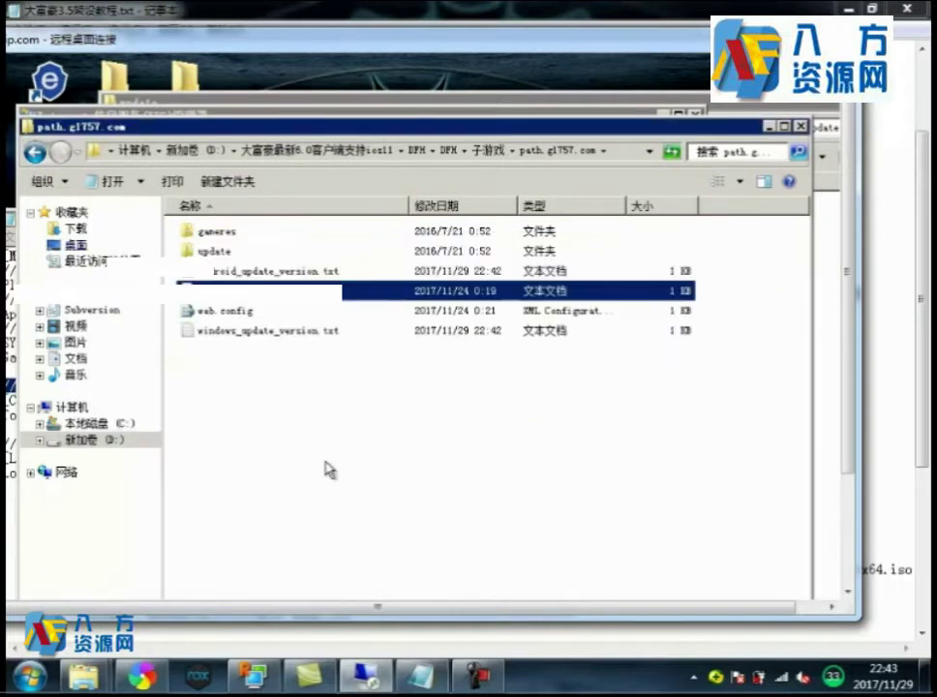
{"action": "key", "text": "alt+Tab"}
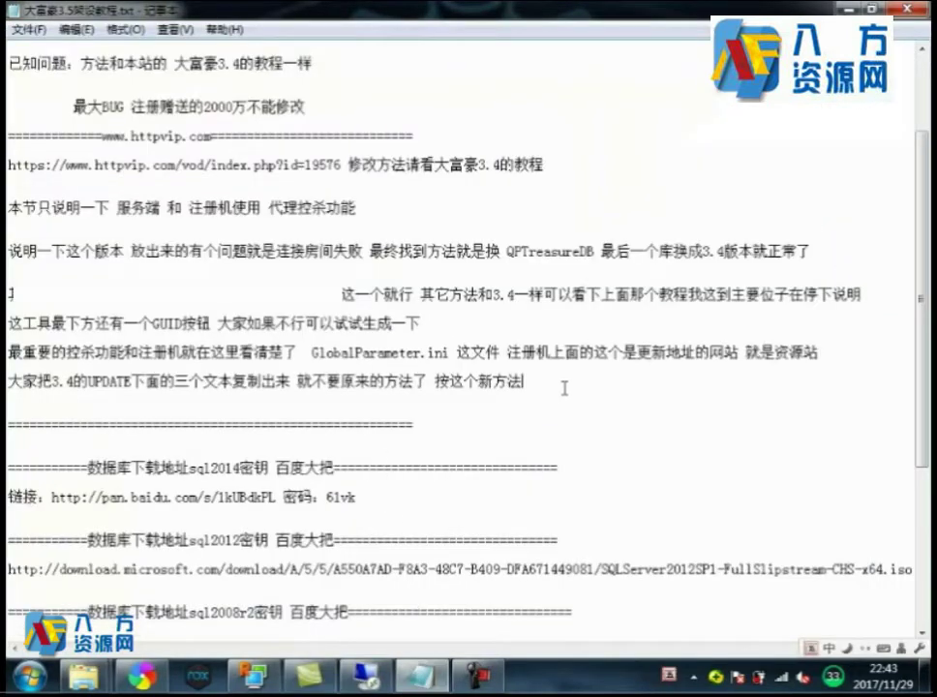
Append 资源用以前3.4的没问题 不要去用外面放出来的, then start a new line with 有后门.
{"action": "type", "text": "u"}
{"action": "type", "text": "资"}
{"action": "type", "text": "uqm"}
{"action": "type", "text": "痪"}
{"action": "type", "text": "瓷"}
{"action": "type", "text": "uqm"}
{"action": "type", "text": "5"}
{"action": "type", "text": "以前"}
{"action": "type", "text": "3.4的"}
{"action": "type", "text": "没问"}
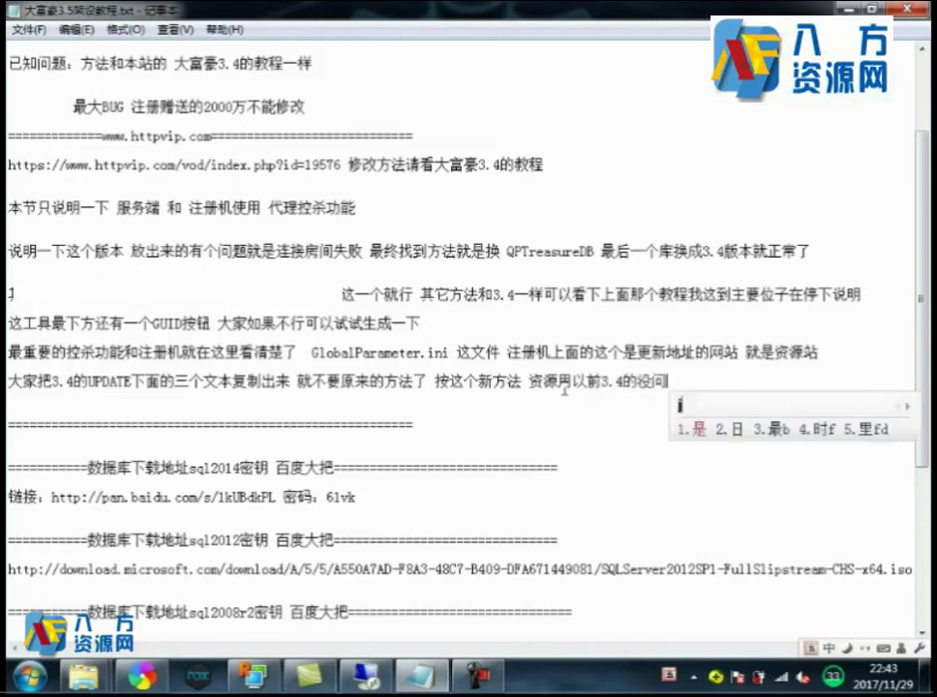
{"action": "type", "text": "题千"}
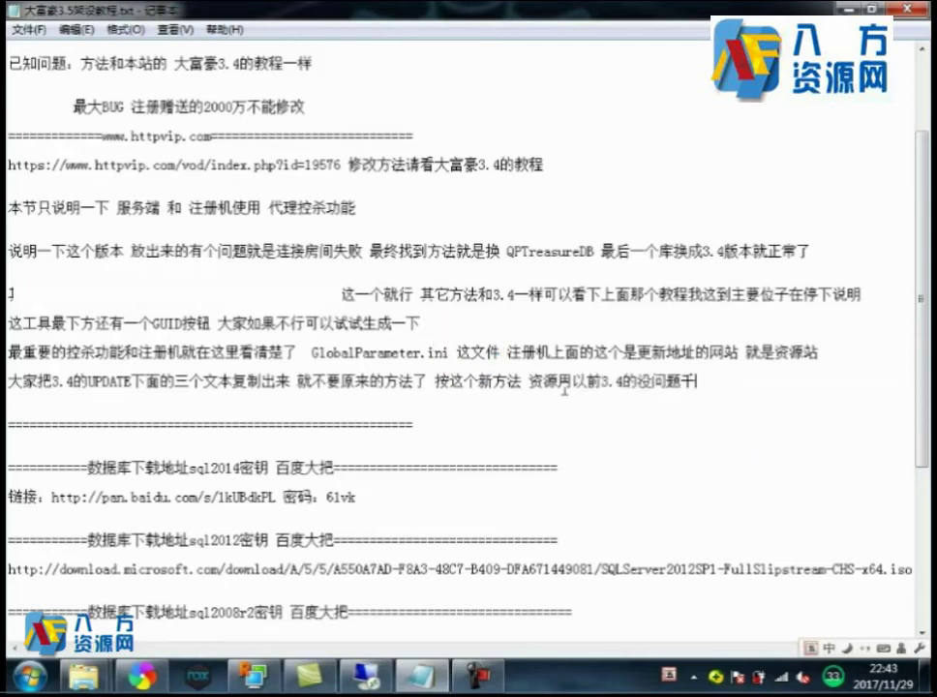
{"action": "key", "text": "BackSpace"}
{"action": "type", "text": "不要去"}
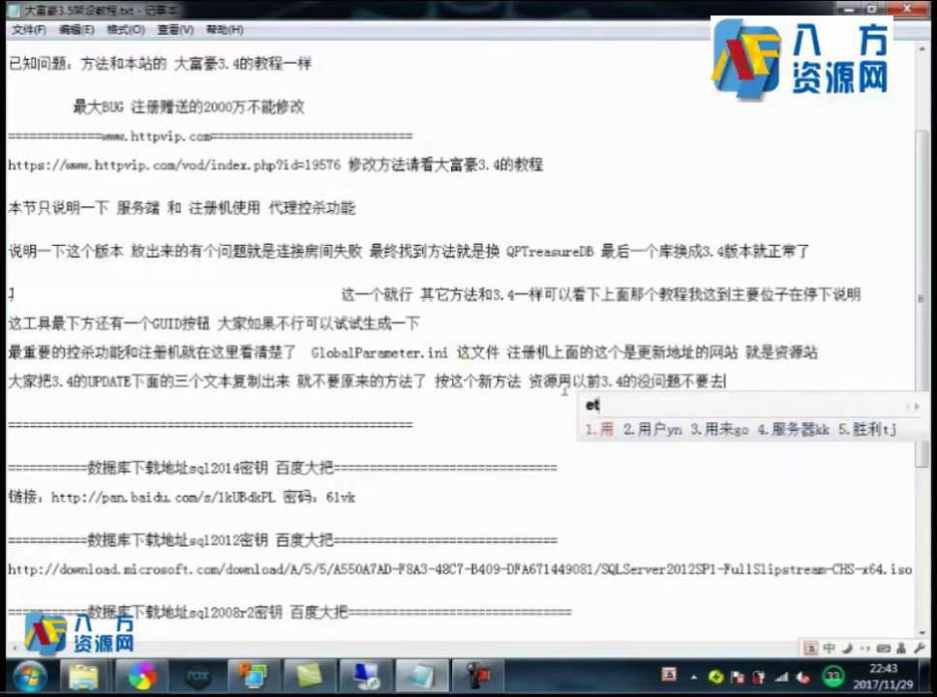
{"action": "type", "text": "用外面"}
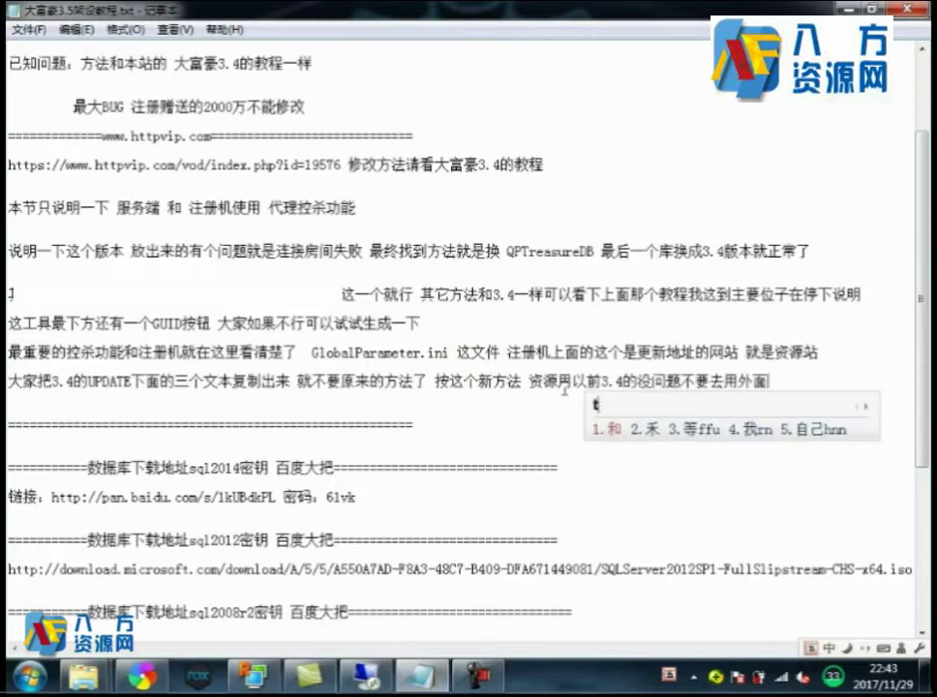
{"action": "type", "text": "t放出来的"}
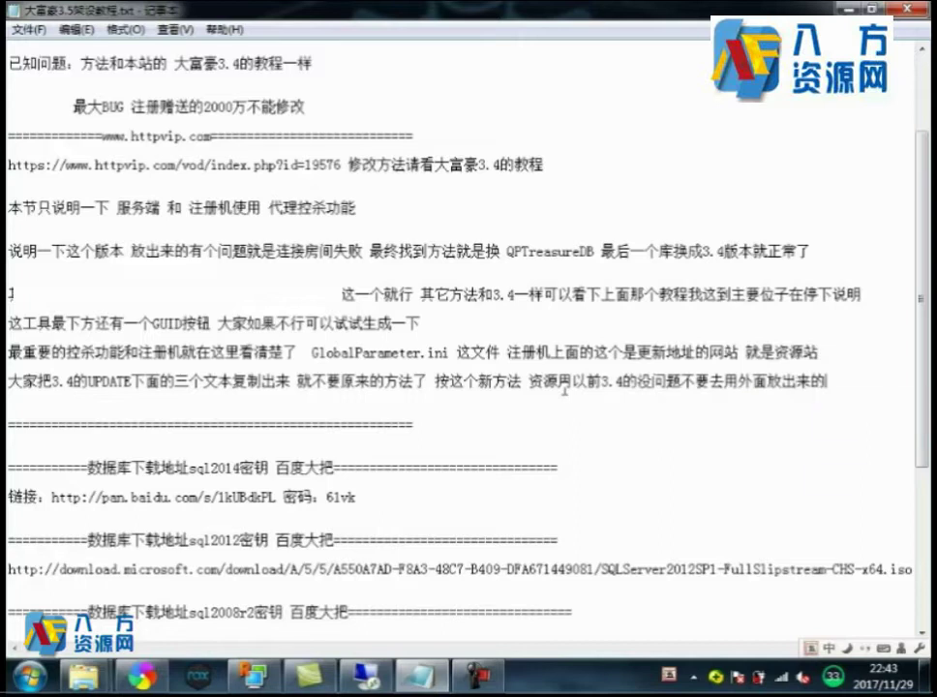
{"action": "key", "text": "Return"}
{"action": "type", "text": "有后门"}
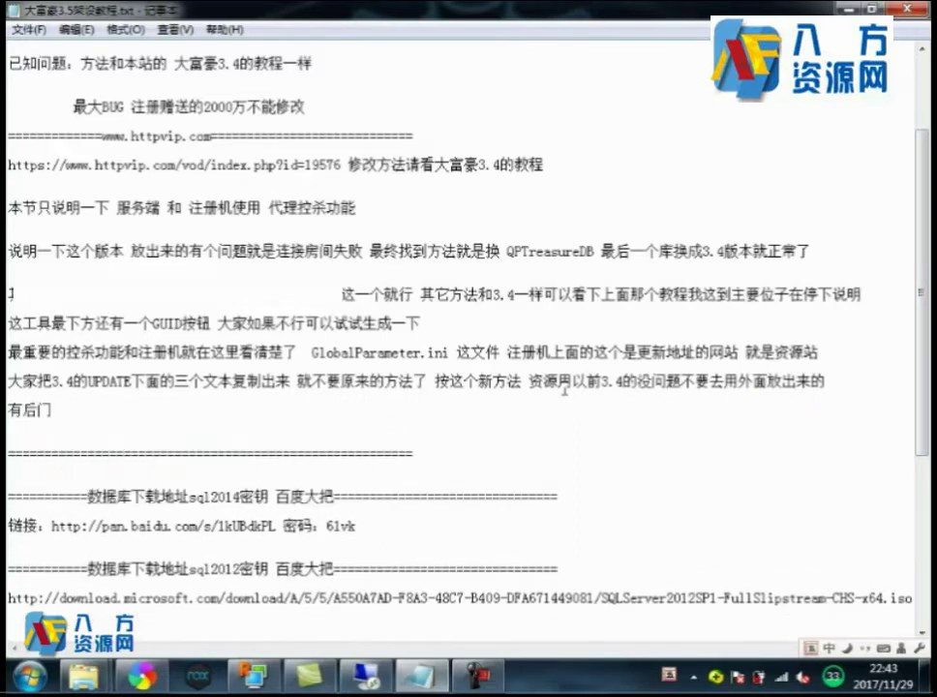
{"action": "left_click", "coordinate": [451, 340]}
{"action": "key", "text": "alt+Tab"}
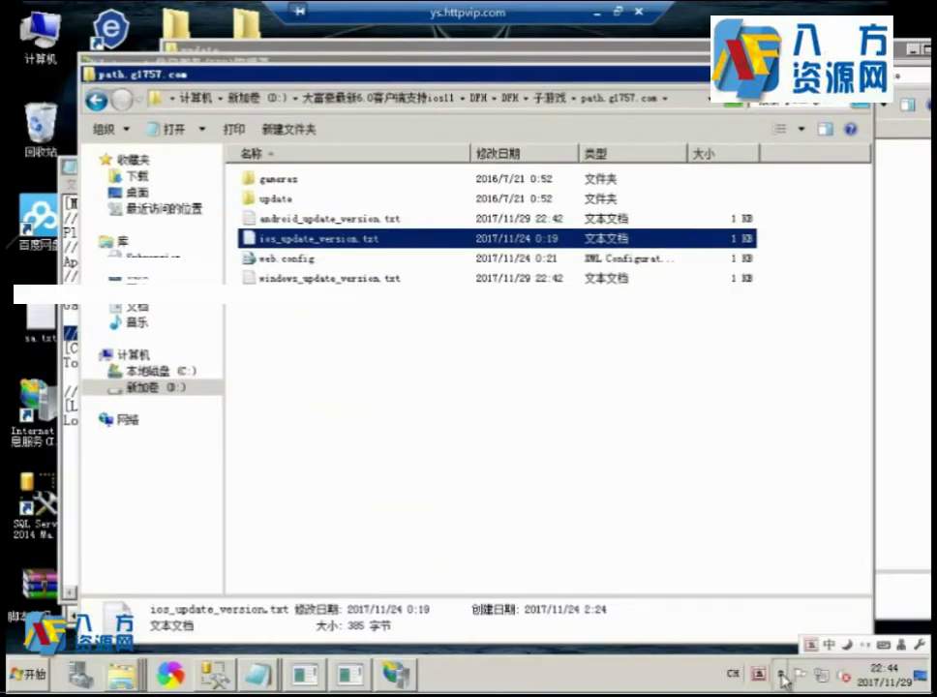
{"action": "left_click", "coordinate": [780, 672]}
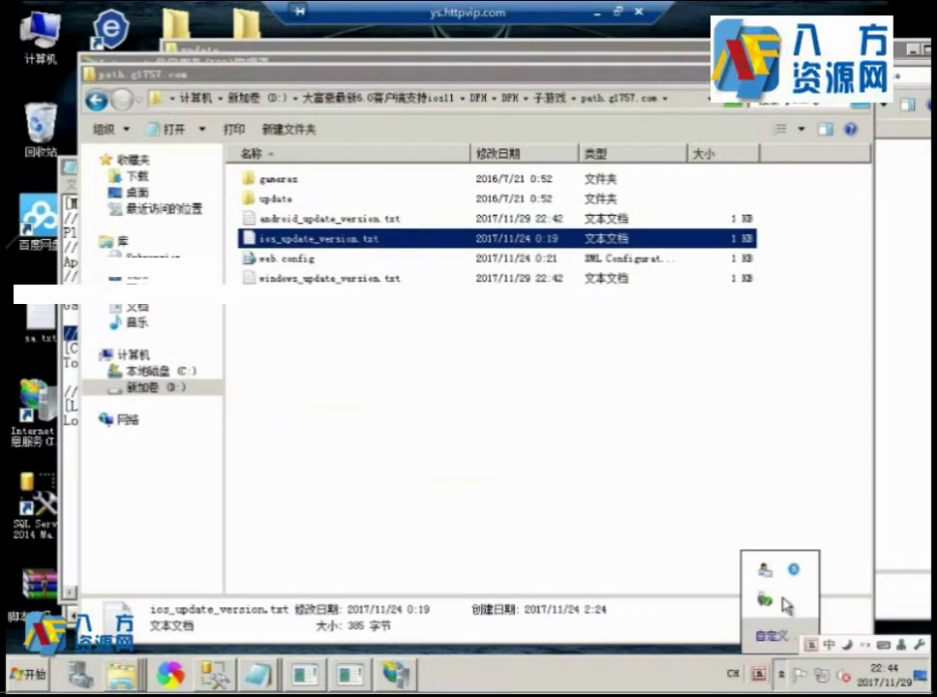
{"action": "left_click", "coordinate": [795, 571]}
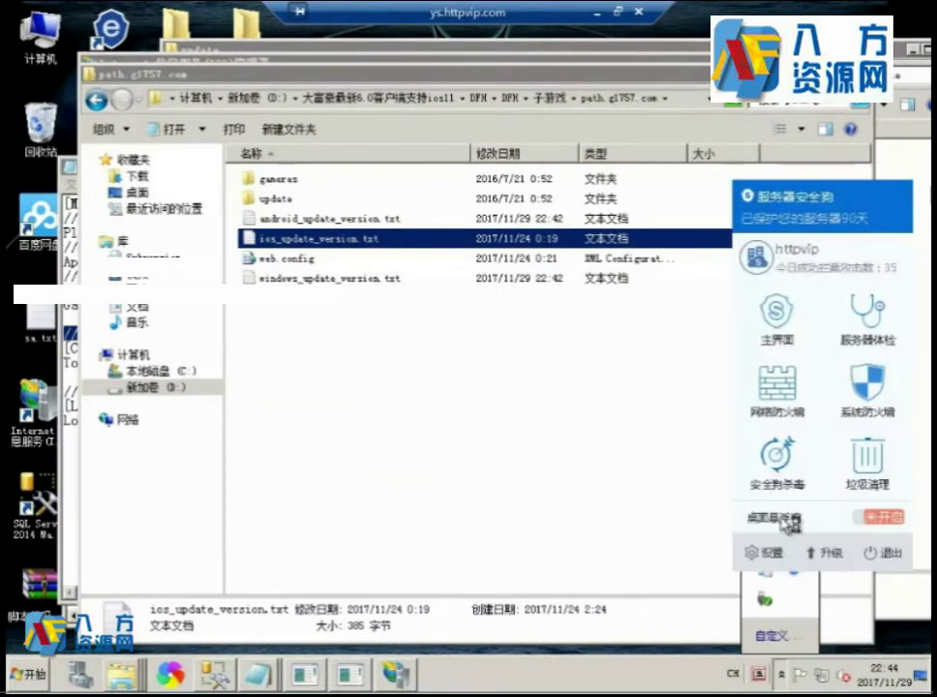
{"action": "left_click", "coordinate": [600, 479]}
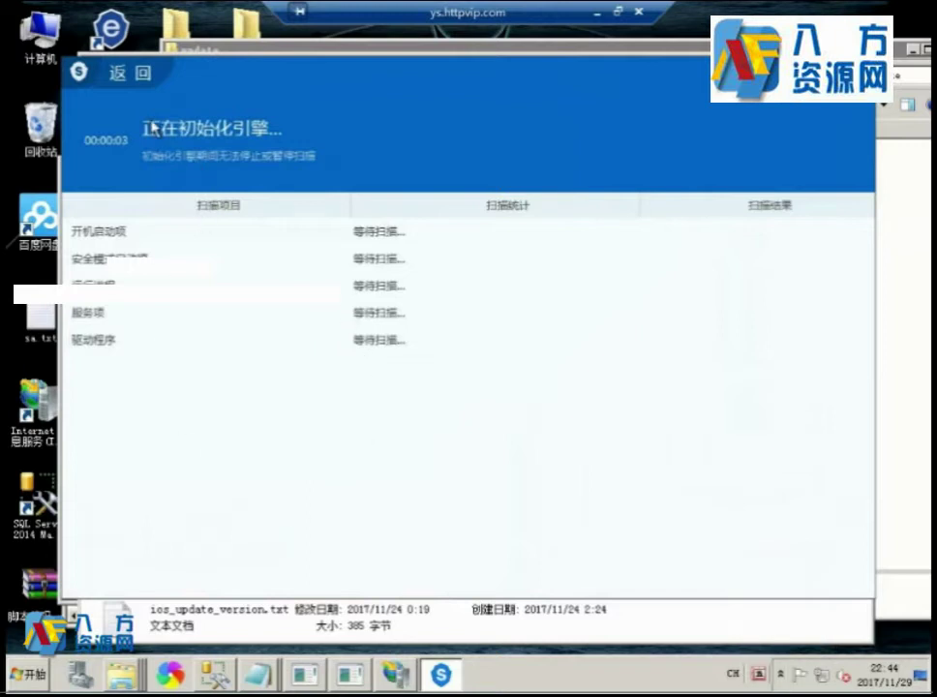
{"action": "left_click", "coordinate": [132, 76]}
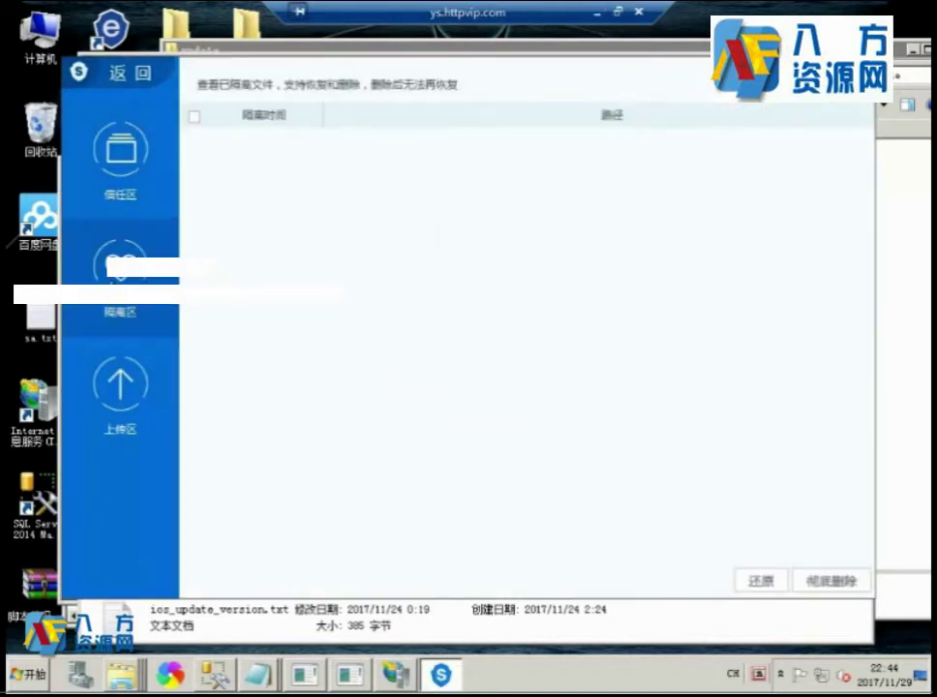
{"action": "left_click", "coordinate": [136, 76]}
{"action": "left_click", "coordinate": [811, 511]}
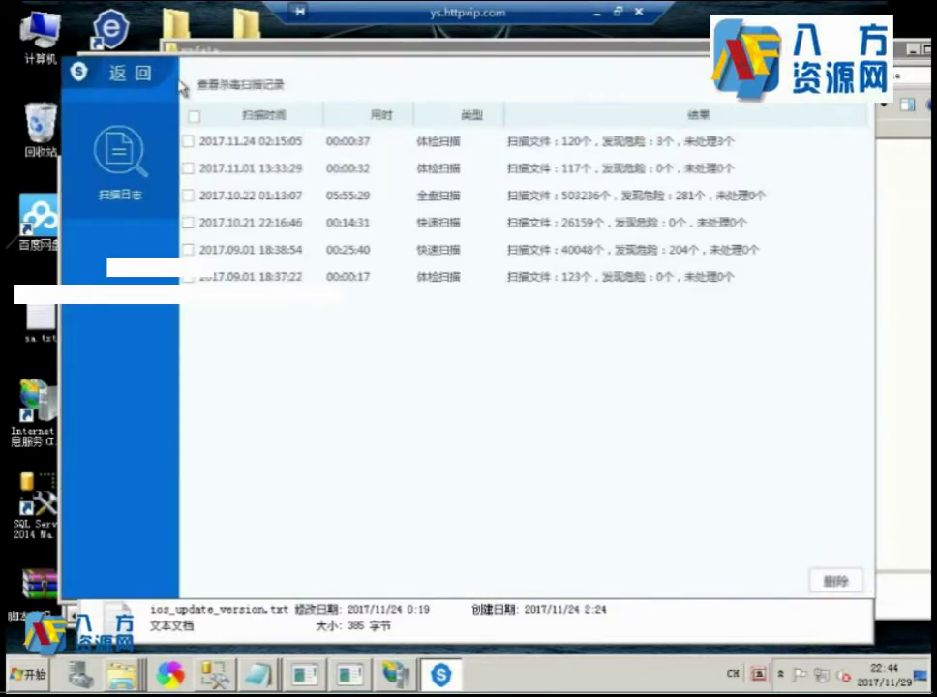
{"action": "left_click", "coordinate": [121, 73]}
{"action": "left_click", "coordinate": [120, 74]}
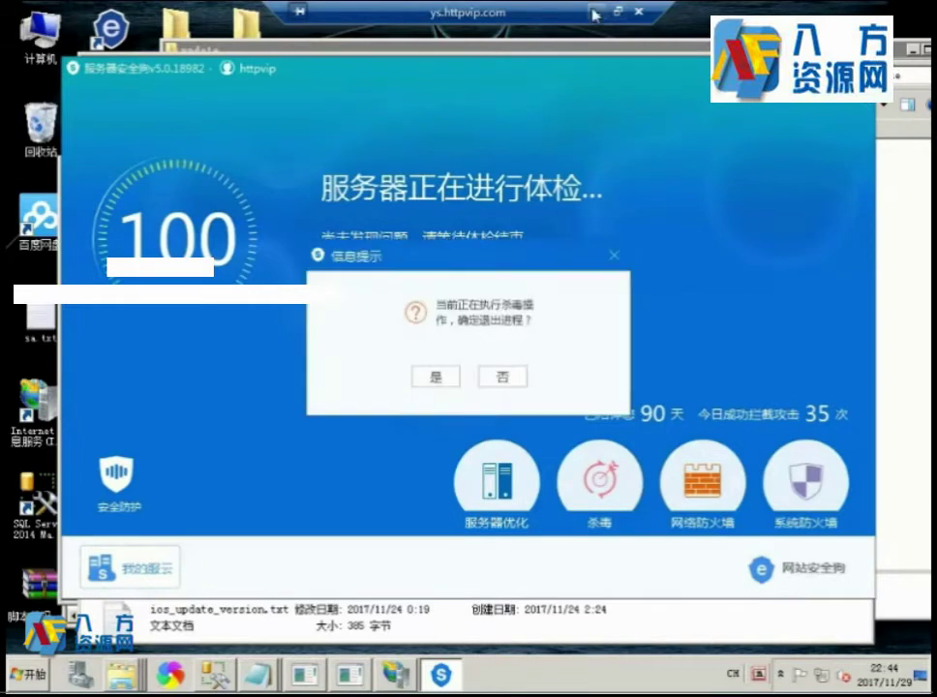
{"action": "left_click", "coordinate": [484, 376]}
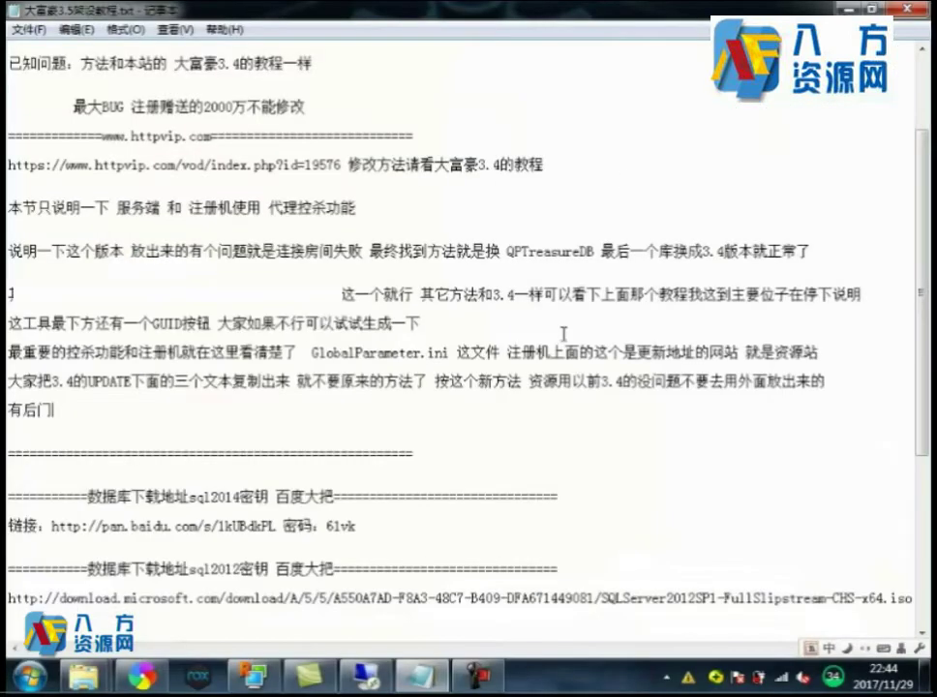
{"action": "left_click", "coordinate": [594, 12]}
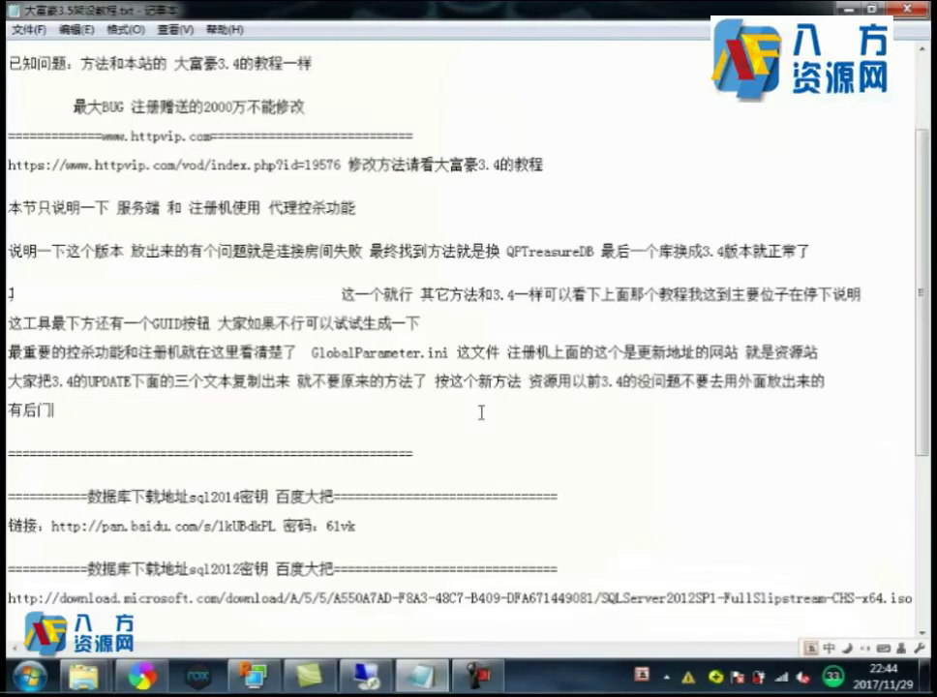
After 有后门, begin the note that the logs (日志) seem to have disappeared.
{"action": "type", "text": "s"}
{"action": "key", "text": "space"}
{"action": "key", "text": "BackSpace"}
{"action": "type", "text": "j"}
{"action": "key", "text": "space"}
{"action": "type", "text": "fn"}
{"action": "key", "text": "space"}
{"action": "type", "text": "yu"}
{"action": "key", "text": "space"}
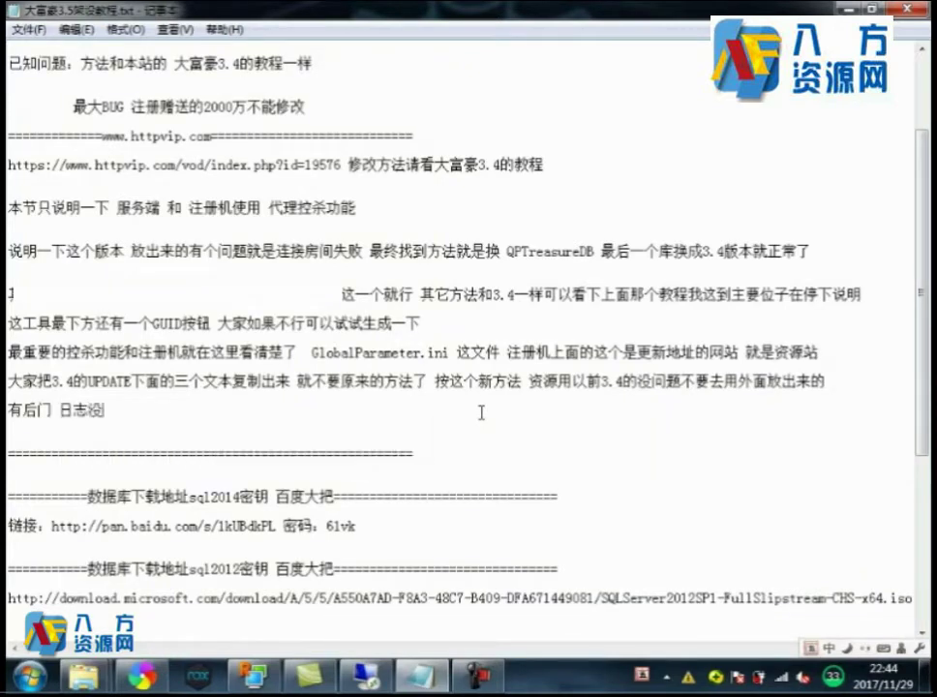
{"action": "type", "text": "vbwq"}
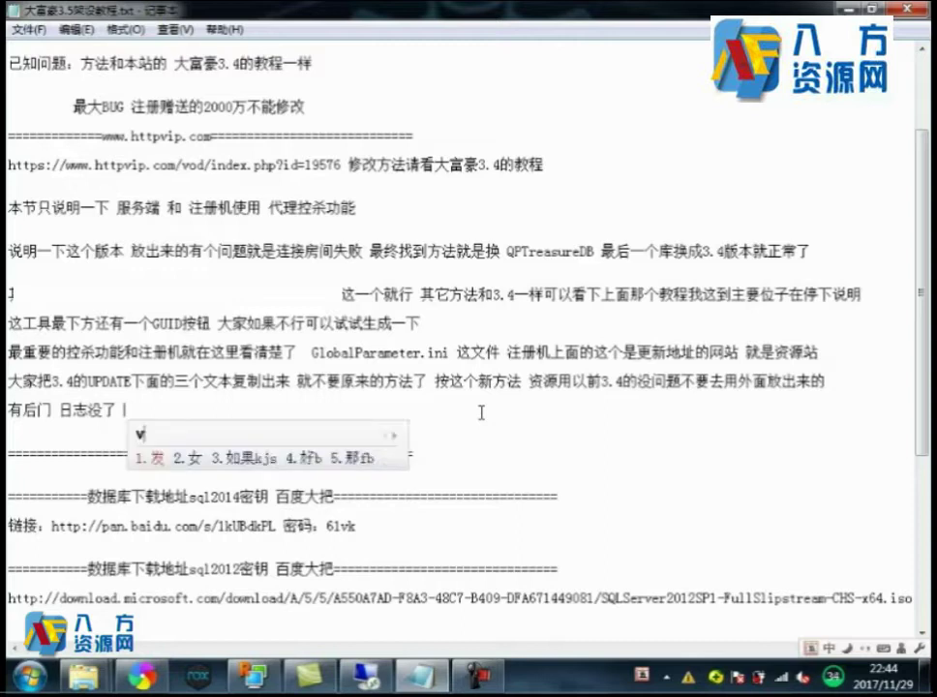
{"action": "key", "text": "space"}
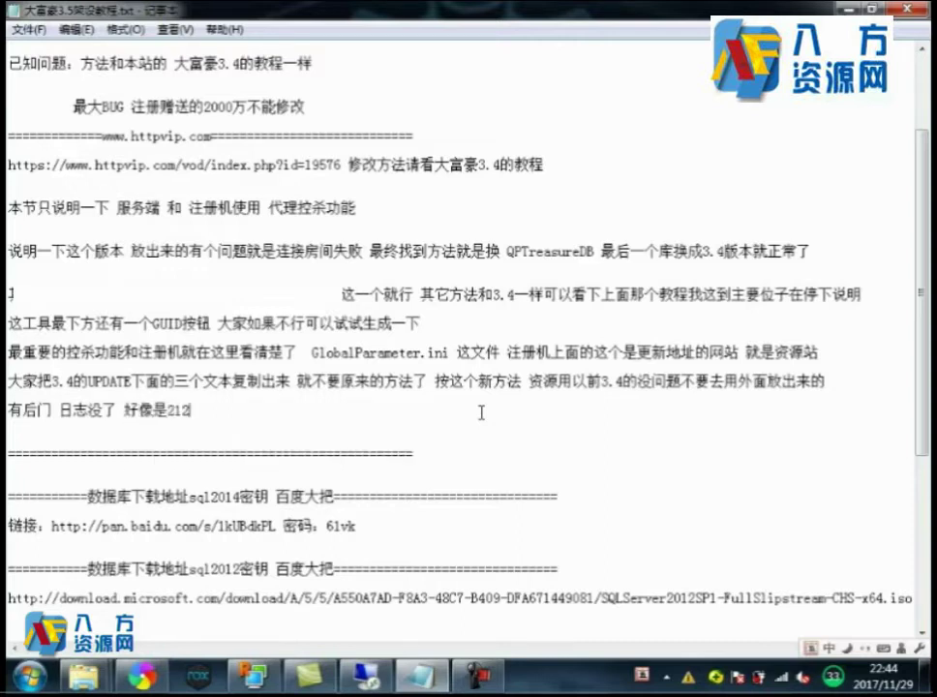
Add that a 212.ASPX web trojan is on the site and should be virus-scanned before use.
{"action": "type", "text": "ASPX"}
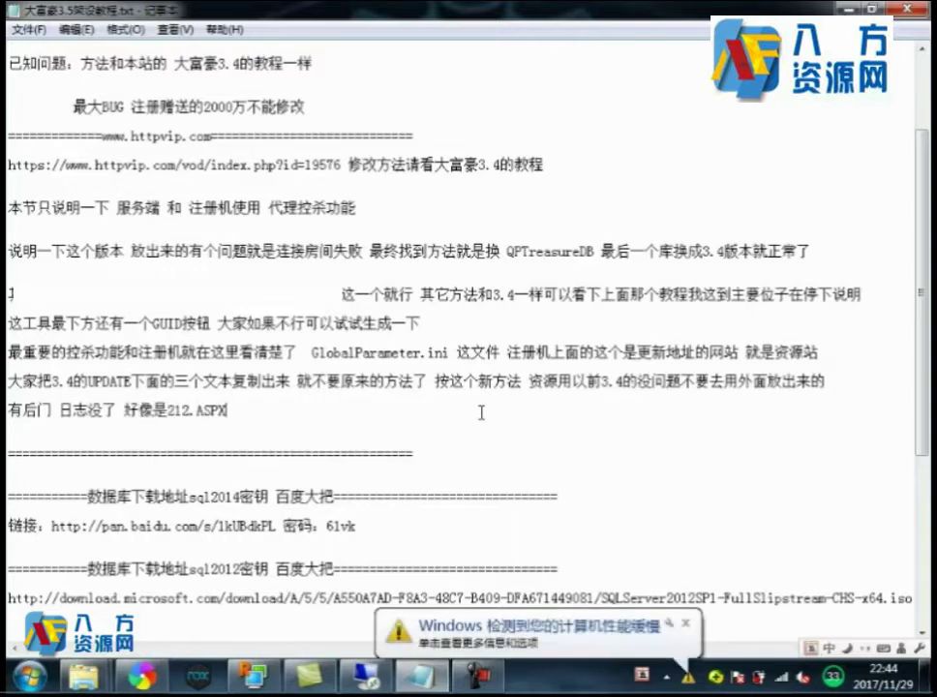
{"action": "type", "text": "g whj mquh"}
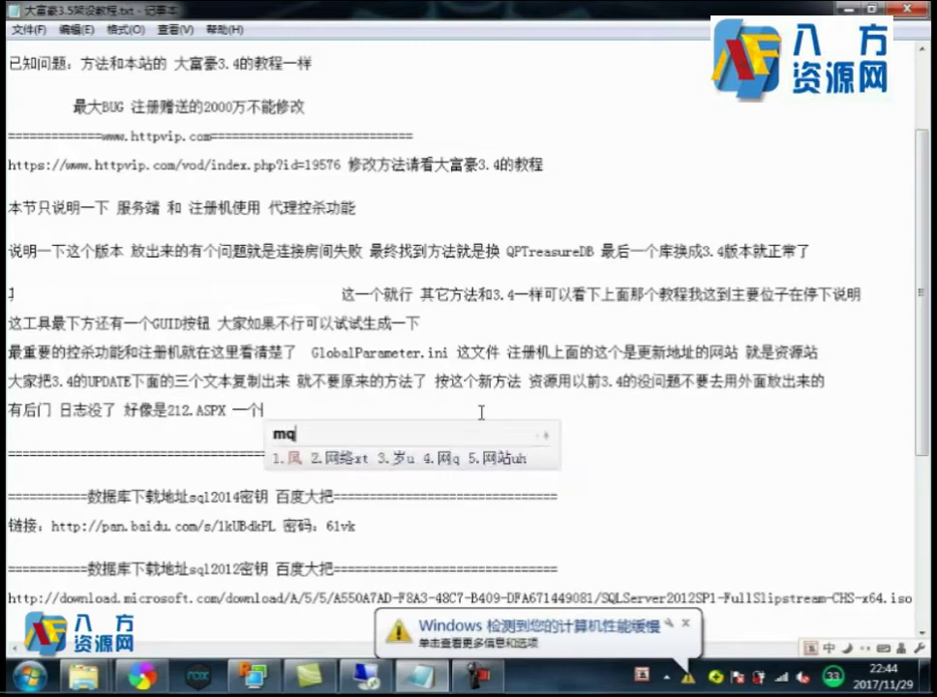
{"action": "key", "text": "space"}
{"action": "type", "text": "d"}
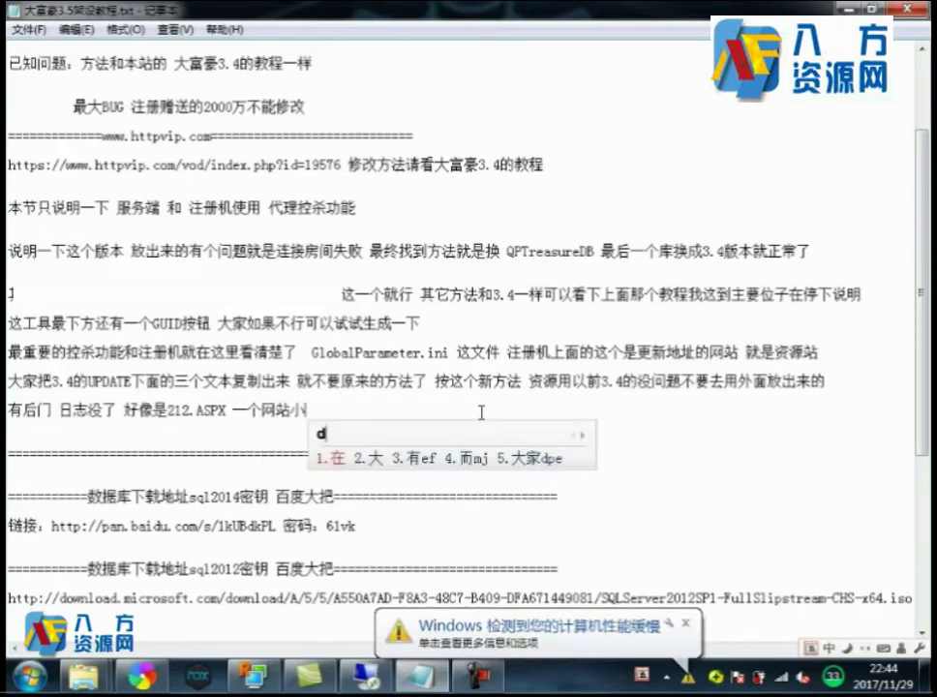
{"action": "type", "text": "cy"}
{"action": "key", "text": "Escape"}
{"action": "type", "text": "cn"}
{"action": "key", "text": "space"}
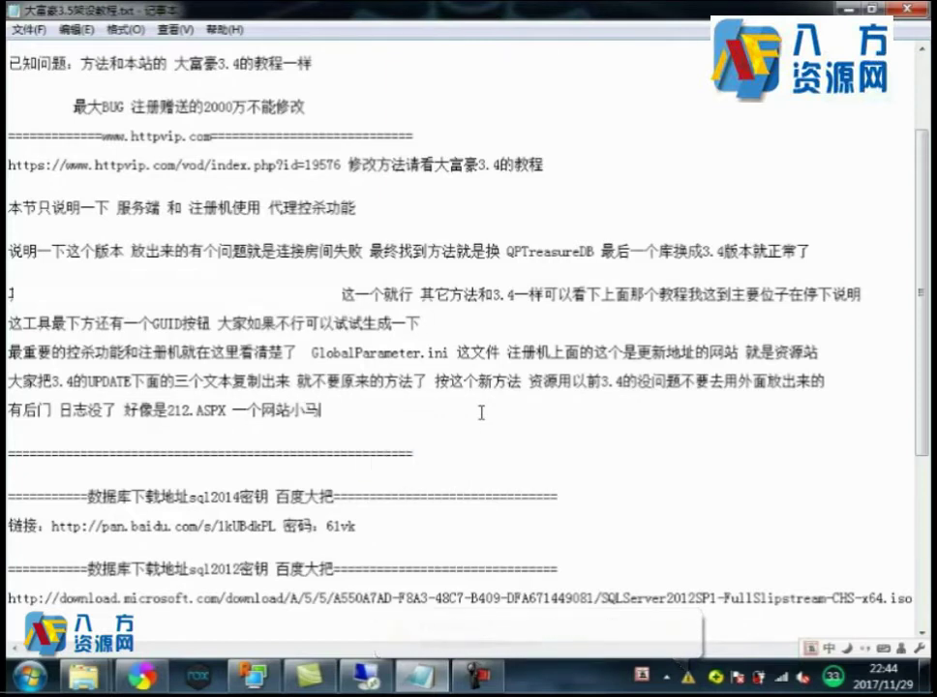
{"action": "type", "text": "网站上"}
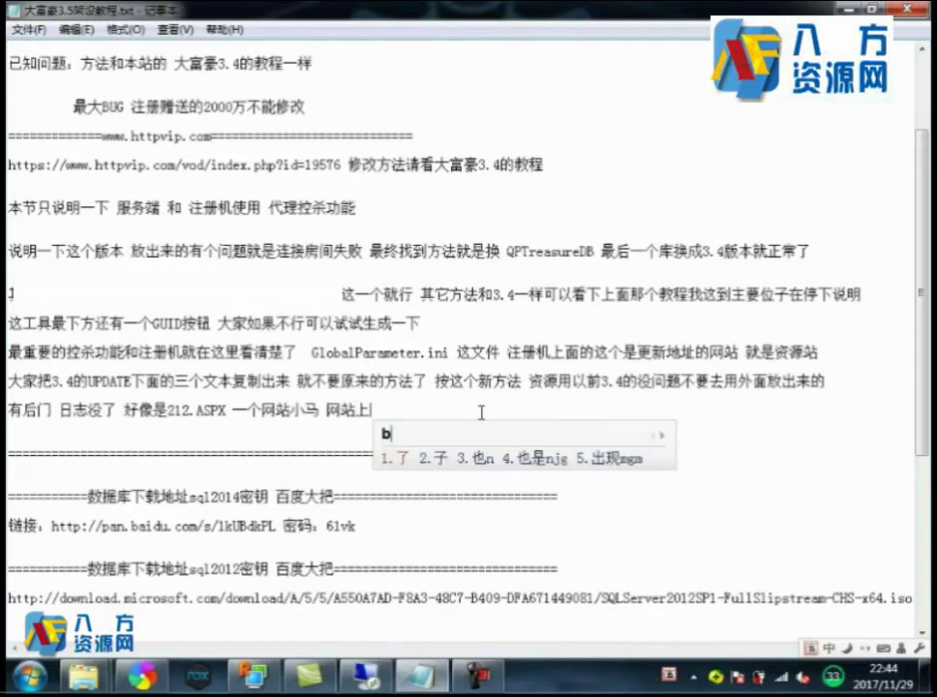
{"action": "type", "text": "也有 可以杀下"}
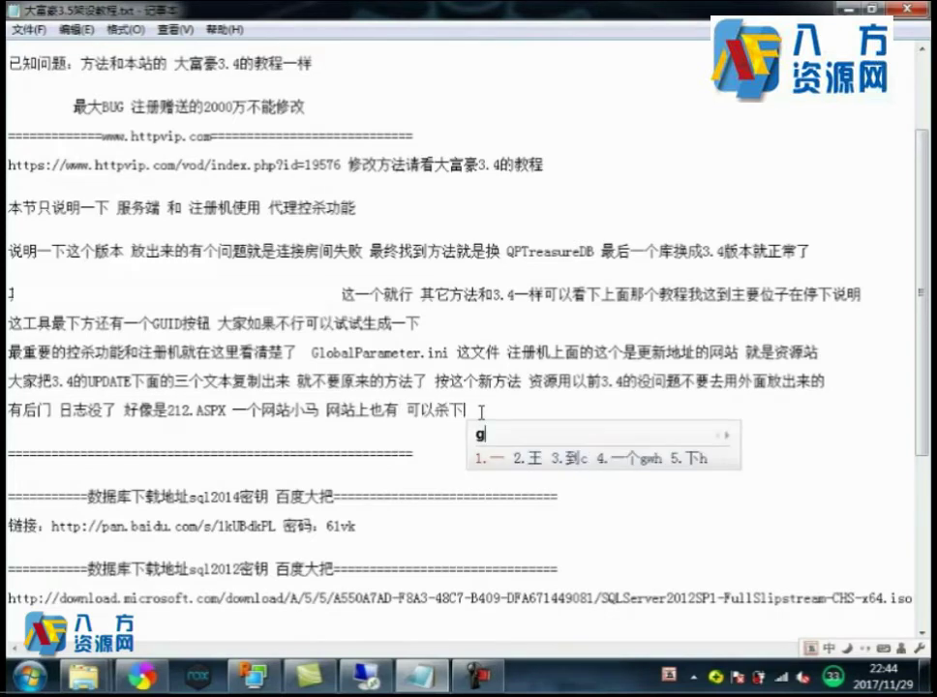
{"action": "type", "text": "g毒制"}
{"action": "type", "text": "作用"}
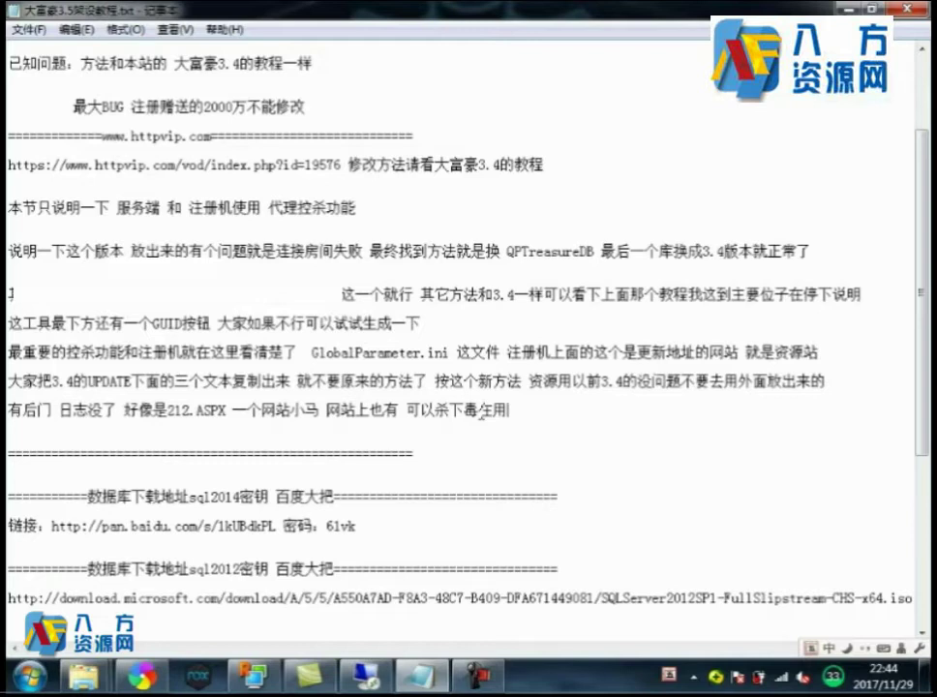
{"action": "key", "text": "Return"}
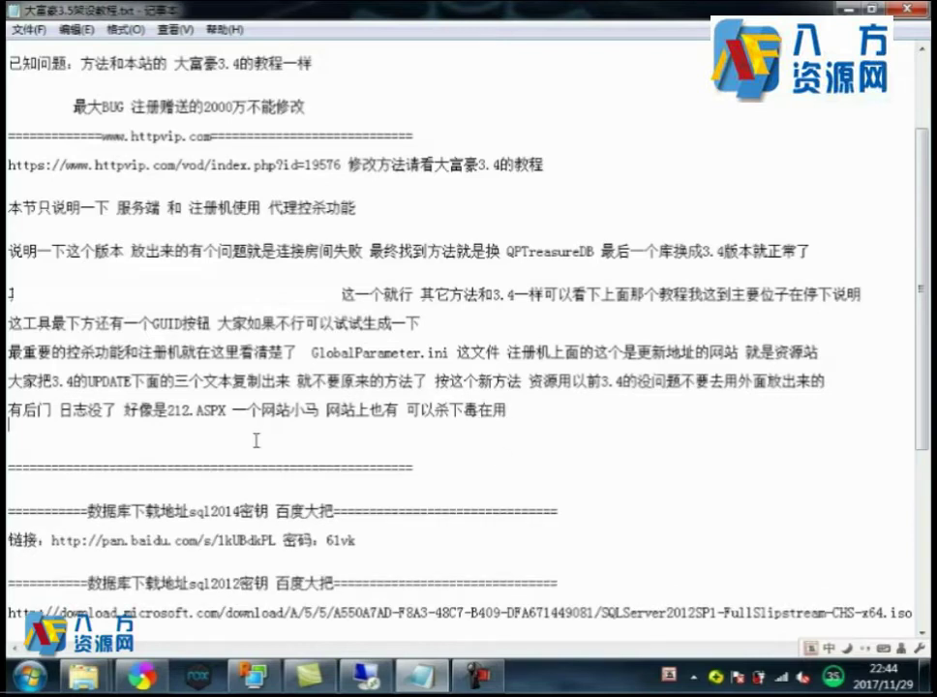
{"action": "scroll", "coordinate": [256, 440], "scroll_direction": "down", "scroll_amount": 1}
{"action": "key", "text": "Return"}
Reopen windows_update_version.txt from the remote path.g1757.com folder.
{"action": "left_click_drag", "start_coordinate": [236, 329], "coordinate": [508, 367]}
{"action": "left_click_drag", "start_coordinate": [37, 338], "coordinate": [145, 337]}
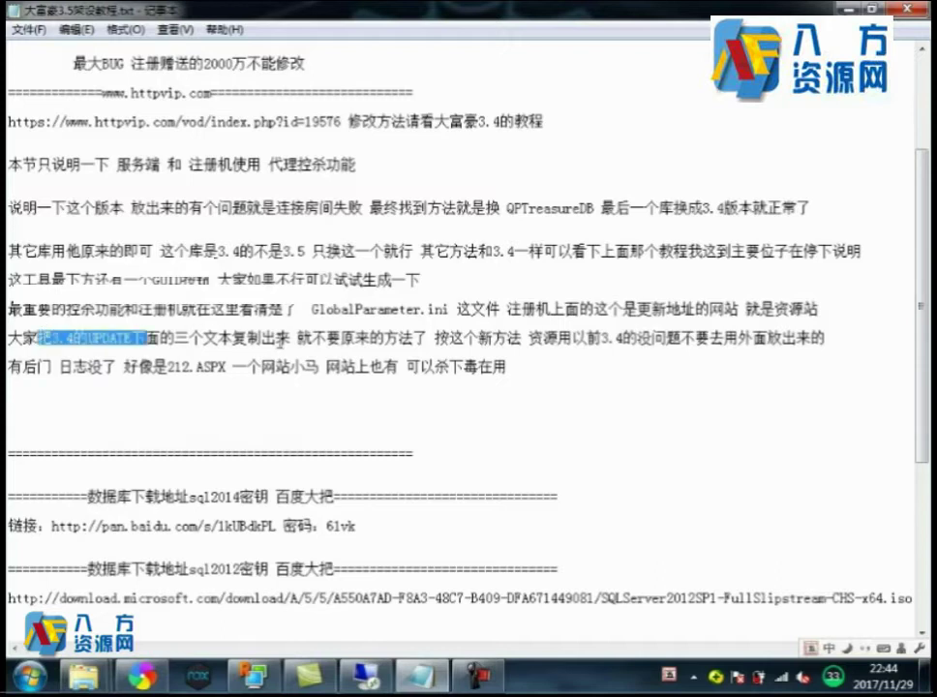
{"action": "left_click", "coordinate": [366, 675]}
{"action": "left_click_drag", "start_coordinate": [489, 362], "coordinate": [387, 198]}
{"action": "double_click", "coordinate": [319, 277]}
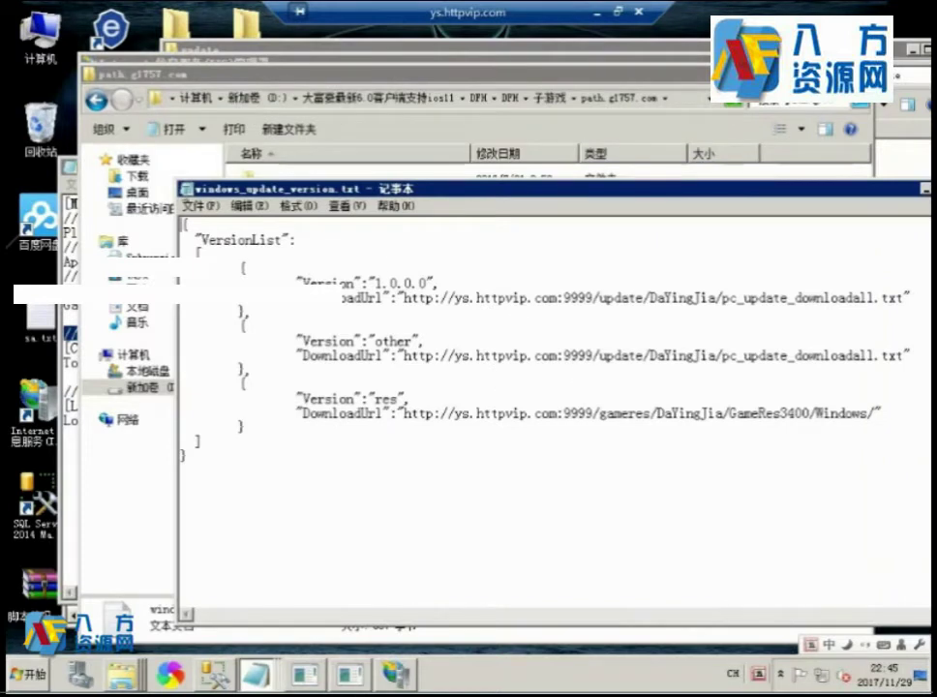
Close windows_update_version.txt and bring back the KeyGen_2017 window with its AuthKey.
{"action": "key", "text": "alt+F4"}
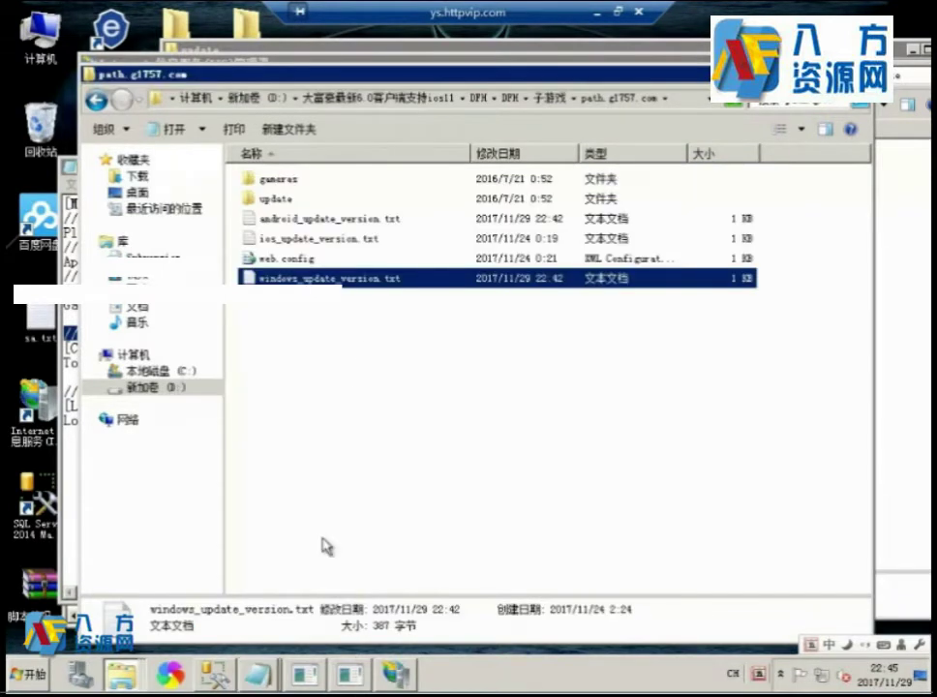
{"action": "left_click", "coordinate": [350, 674]}
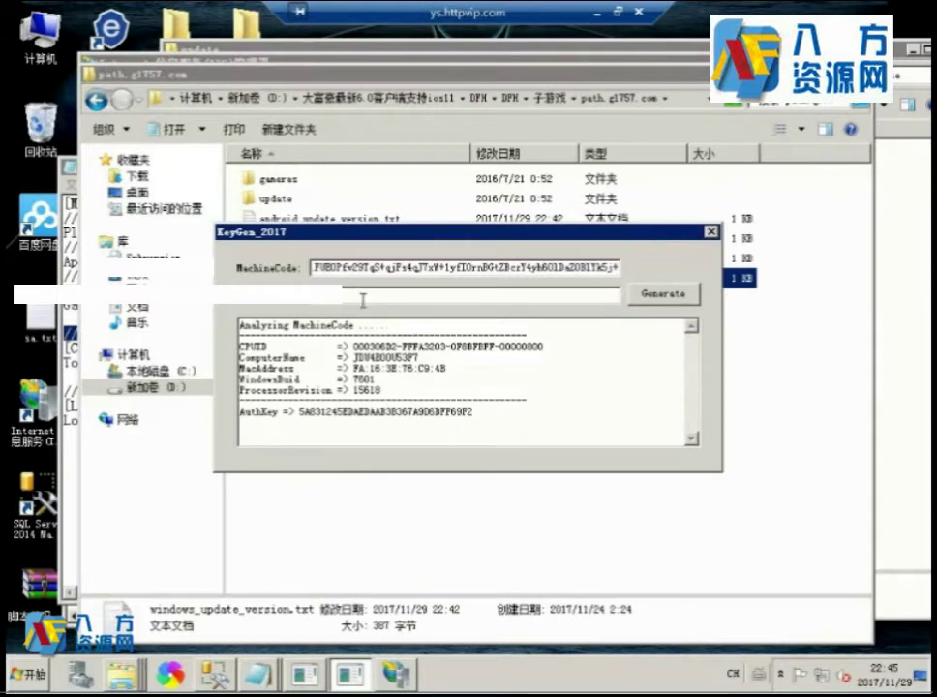
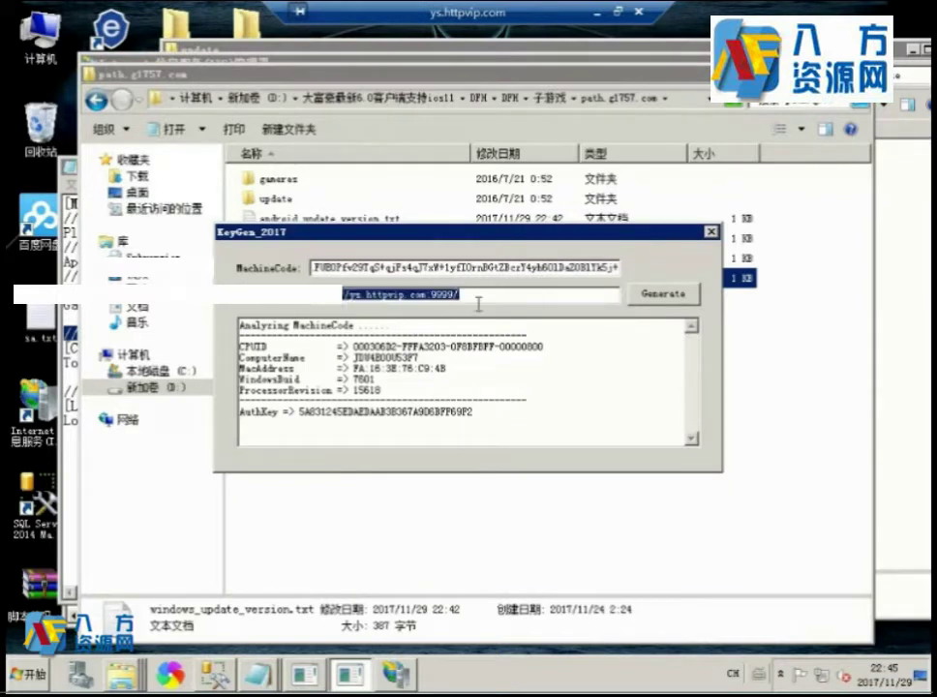
Generate and copy a fresh AuthKey in KeyGen_2017, then bring GlobalParameter.ini forward in Notepad.
{"action": "left_click", "coordinate": [676, 304]}
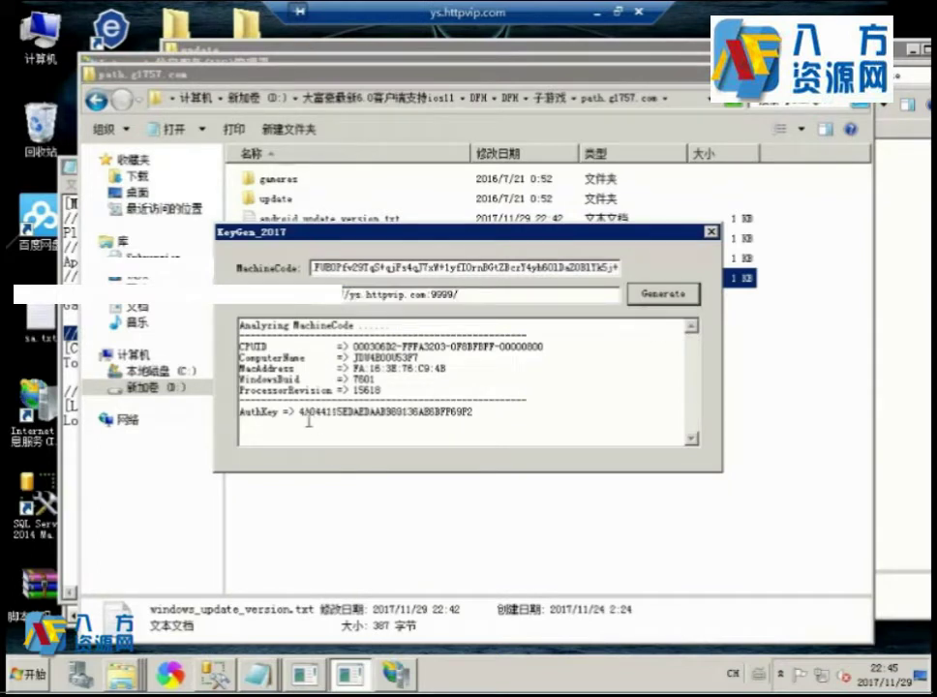
{"action": "left_click_drag", "start_coordinate": [301, 411], "coordinate": [475, 408]}
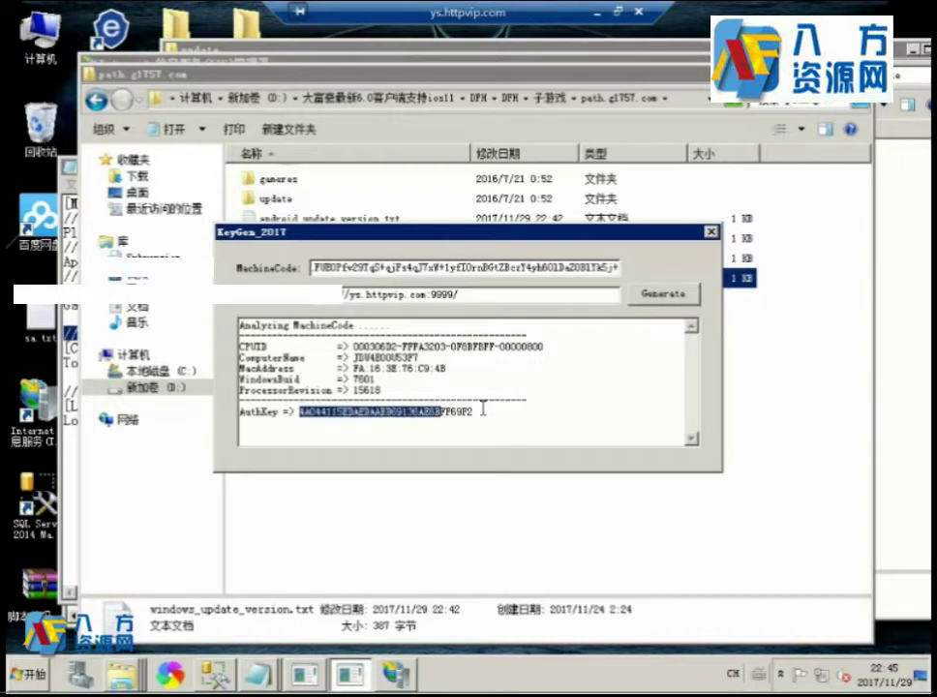
{"action": "right_click", "coordinate": [414, 421]}
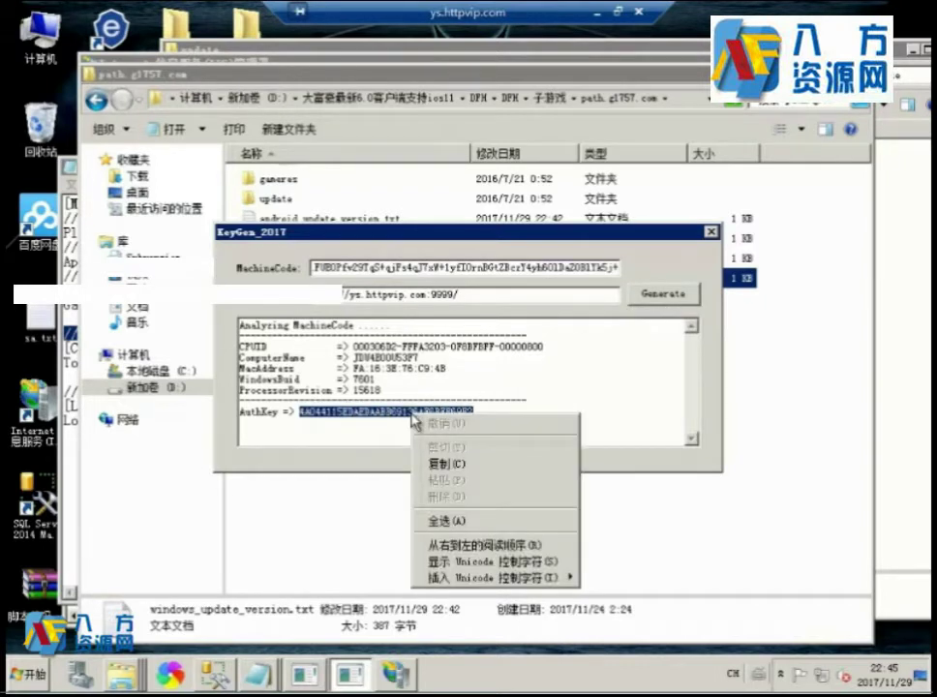
{"action": "left_click", "coordinate": [441, 464]}
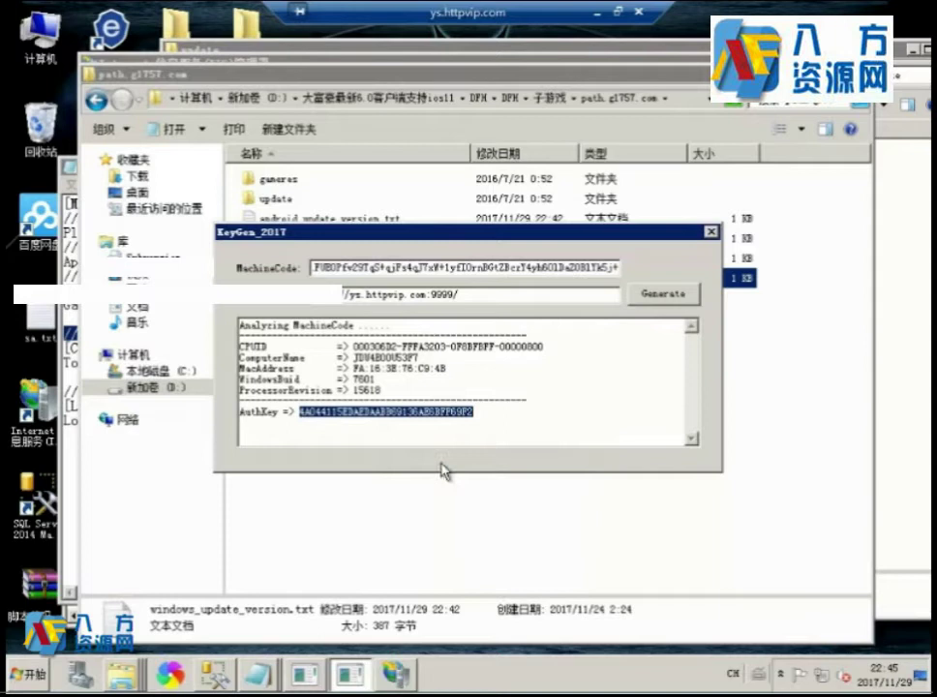
{"action": "left_click", "coordinate": [279, 666]}
{"action": "left_click", "coordinate": [217, 631]}
Replace the CommunicationKey Token value with the copied AuthKey and save GlobalParameter.ini.
{"action": "left_click_drag", "start_coordinate": [129, 363], "coordinate": [362, 364]}
{"action": "right_click", "coordinate": [336, 366]}
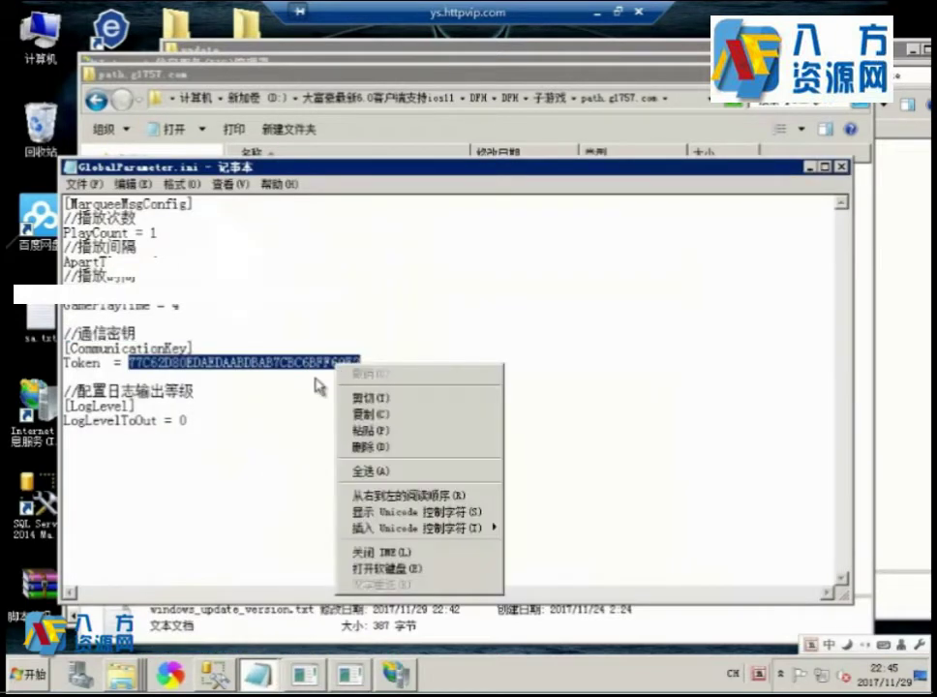
{"action": "left_click", "coordinate": [363, 430]}
{"action": "left_click", "coordinate": [83, 184]}
{"action": "left_click", "coordinate": [97, 234]}
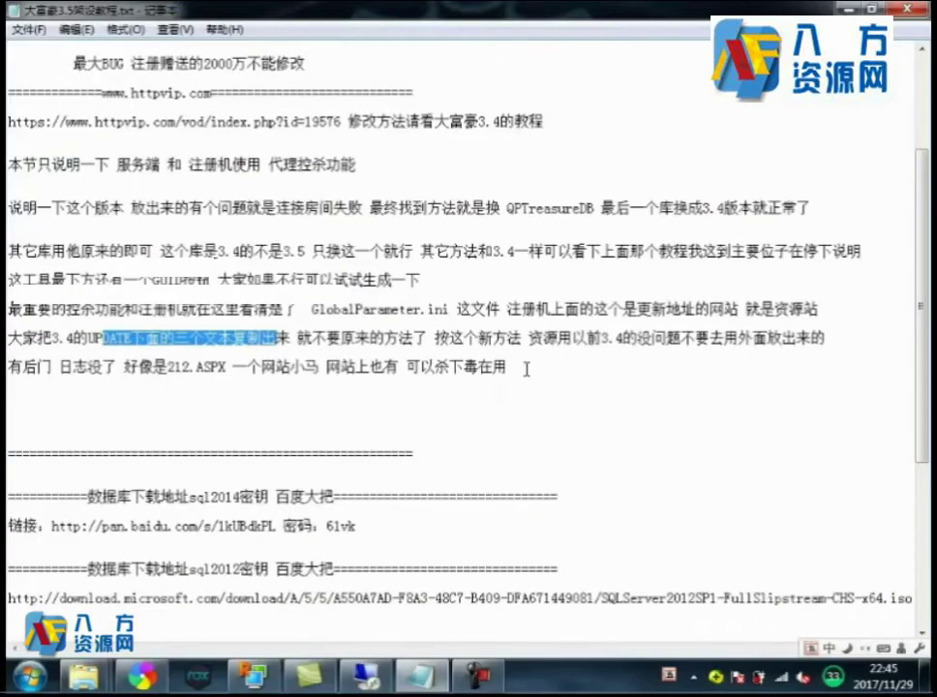
Write '把注册码复制过来 然后' on the empty line of the tutorial notes.
{"action": "left_click", "coordinate": [388, 407]}
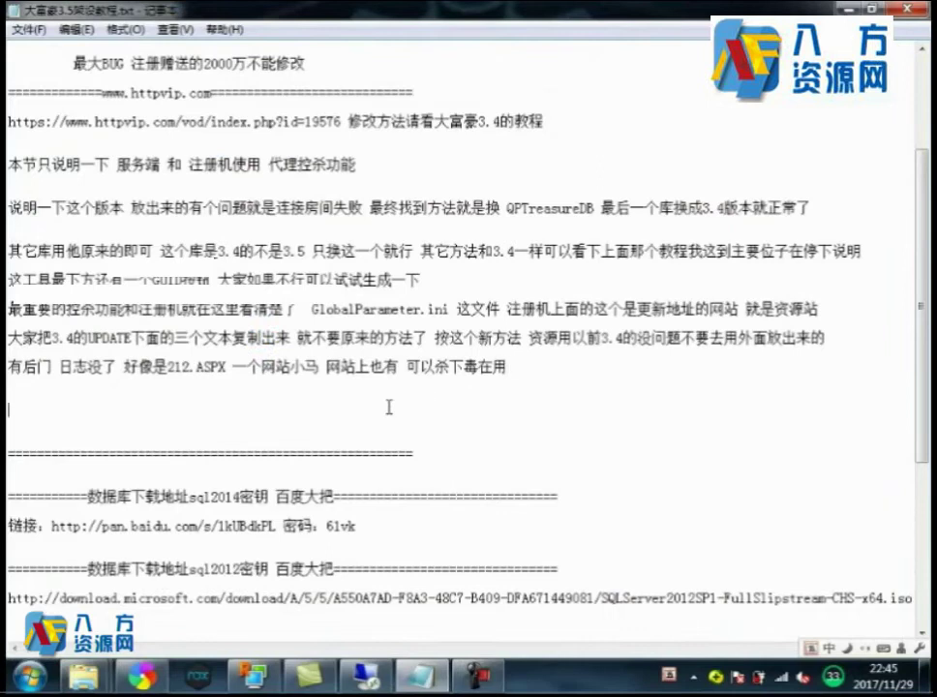
{"action": "type", "text": "把"}
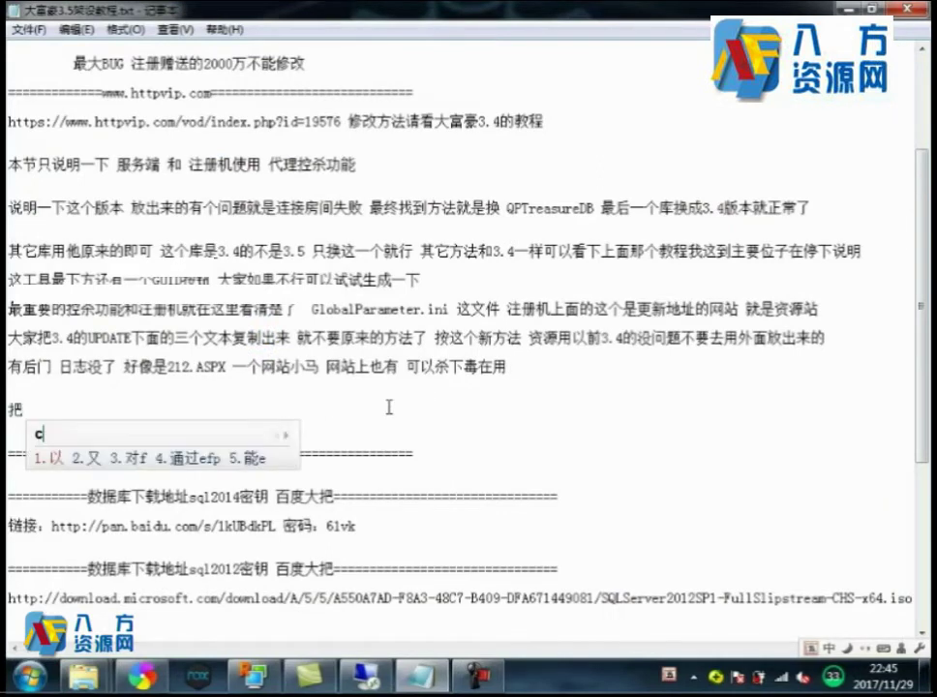
{"action": "type", "text": "注册"}
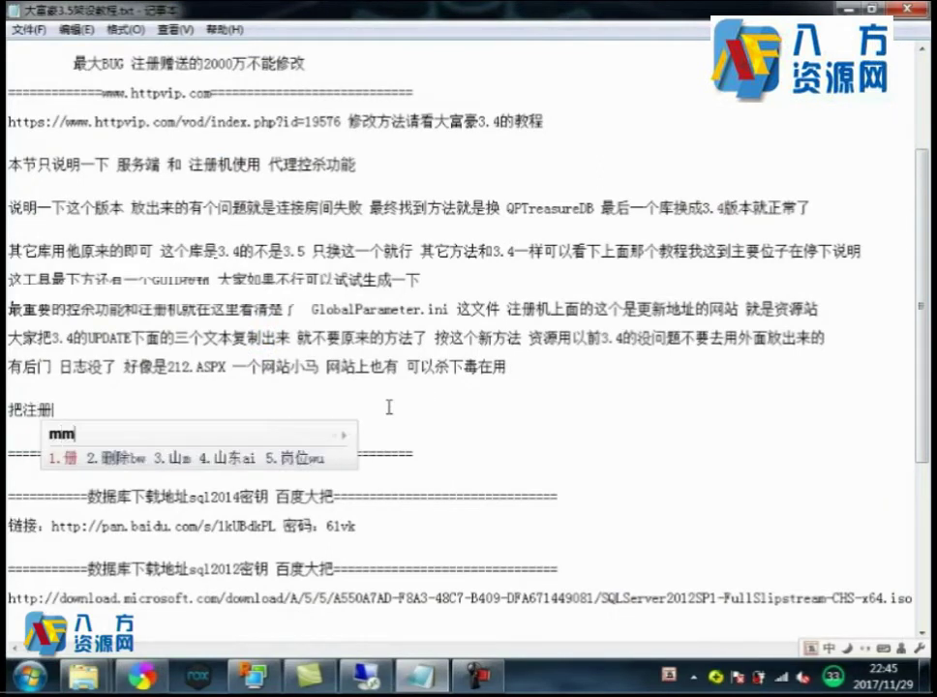
{"action": "type", "text": "码"}
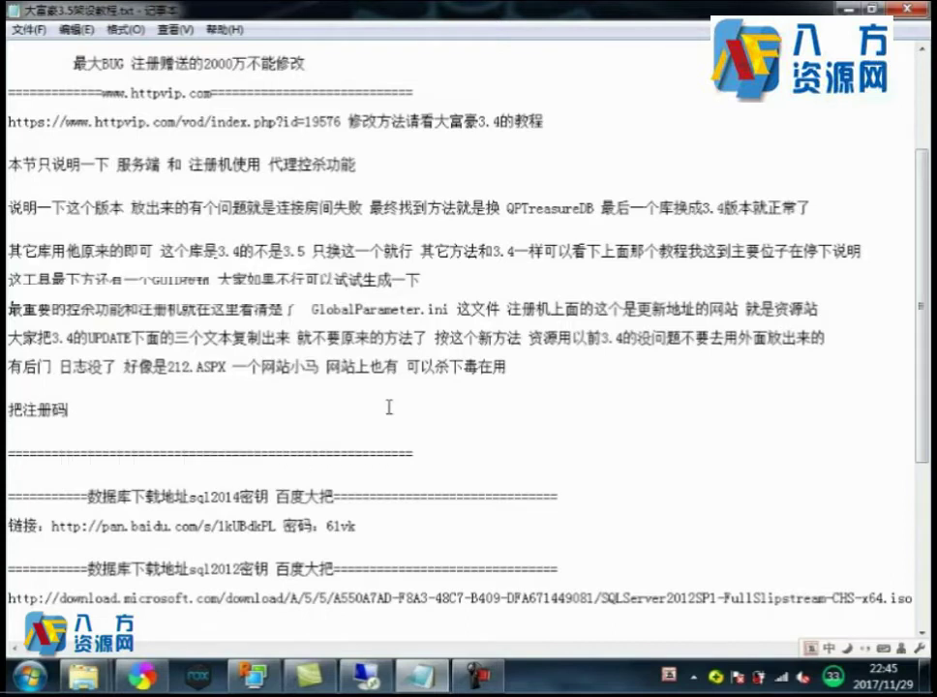
{"action": "type", "text": "复制过"}
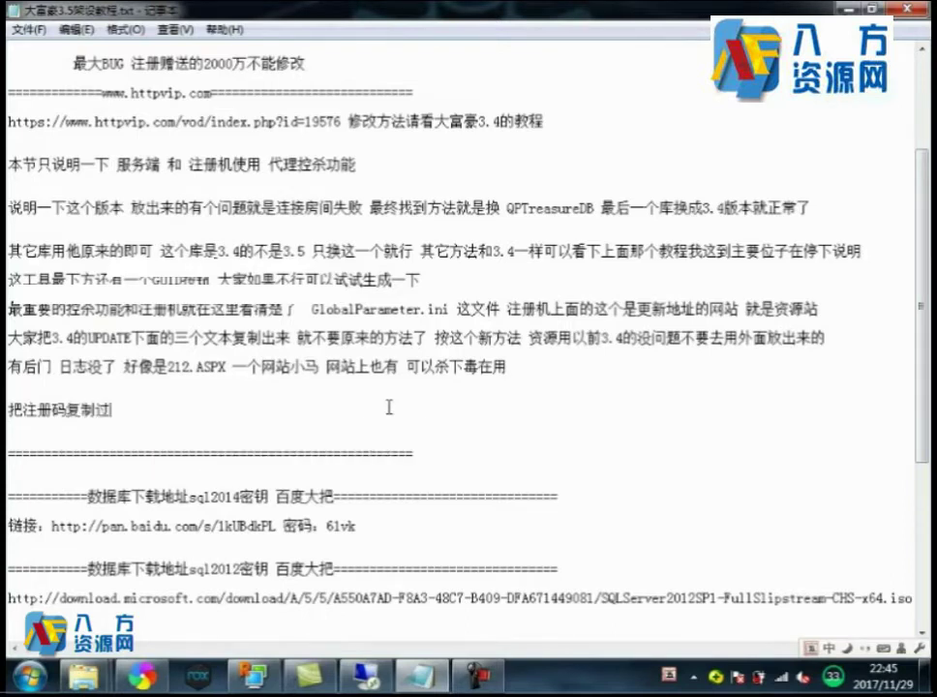
{"action": "type", "text": "来 然后"}
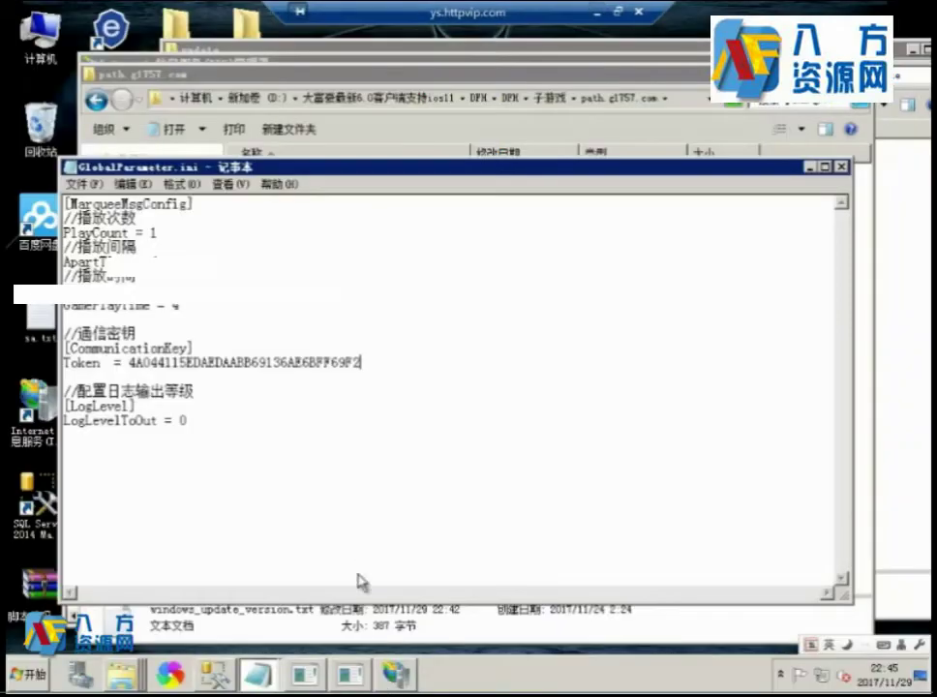
Open QPNativeWebDB's dbo.SystemSetInfo table for editing all rows in SQL Server Management Studio.
{"action": "left_click", "coordinate": [217, 675]}
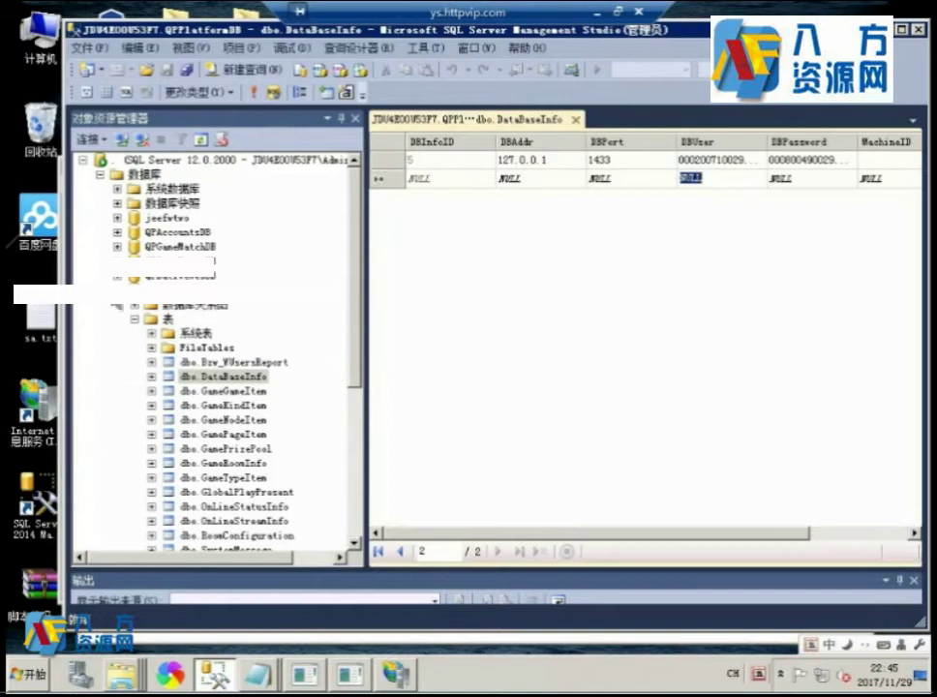
{"action": "left_click", "coordinate": [117, 290]}
{"action": "left_click", "coordinate": [117, 277]}
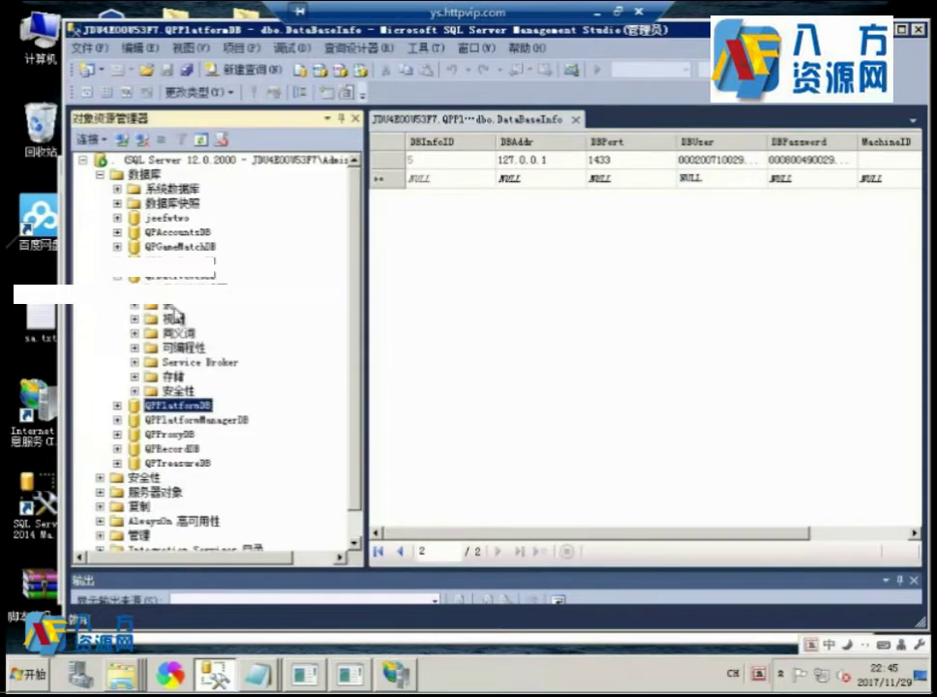
{"action": "left_click", "coordinate": [135, 305]}
{"action": "scroll", "coordinate": [300, 387], "scroll_direction": "down", "scroll_amount": 2}
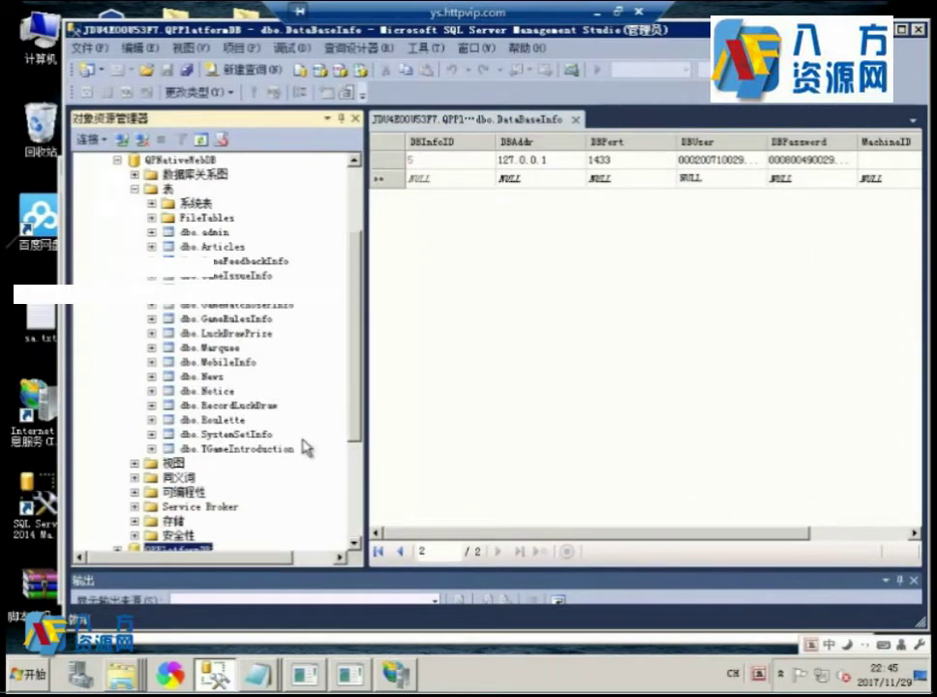
{"action": "right_click", "coordinate": [237, 437]}
{"action": "left_click", "coordinate": [290, 343]}
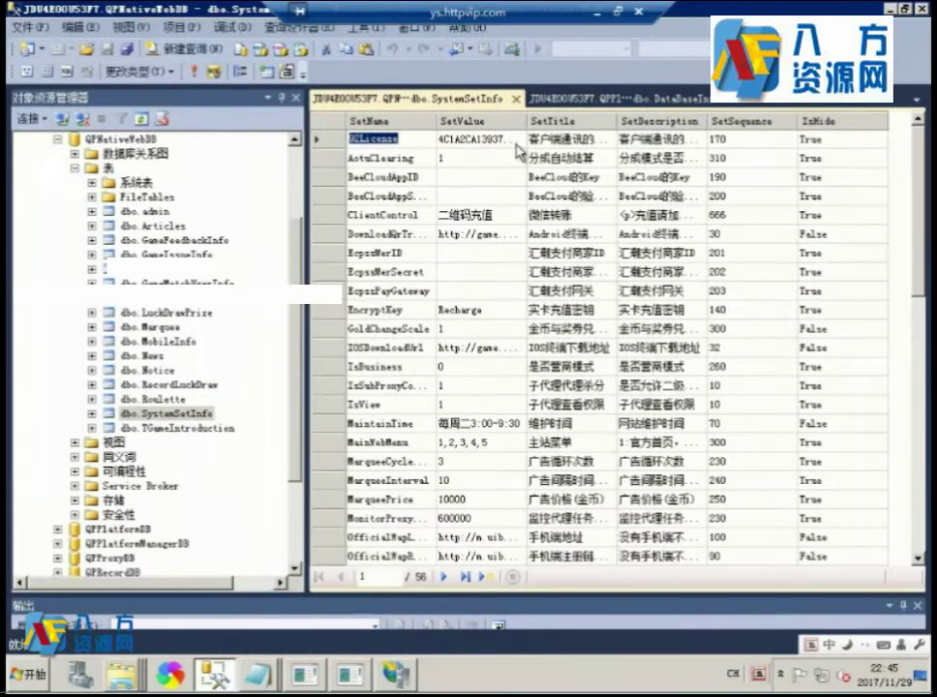
Put the new AuthKey into the 9CLicense SetValue cell, widening the columns to check it.
{"action": "double_click", "coordinate": [681, 29]}
{"action": "left_click", "coordinate": [498, 145]}
{"action": "left_click_drag", "start_coordinate": [615, 121], "coordinate": [716, 121]}
{"action": "left_click_drag", "start_coordinate": [526, 121], "coordinate": [573, 121]}
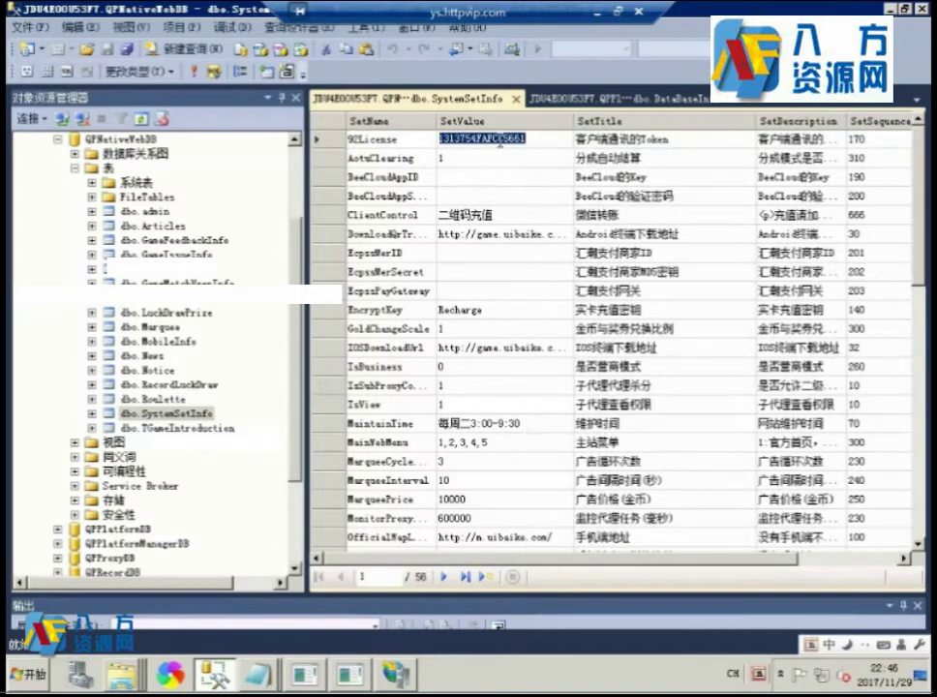
{"action": "double_click", "coordinate": [500, 142]}
{"action": "left_click_drag", "start_coordinate": [508, 140], "coordinate": [465, 145]}
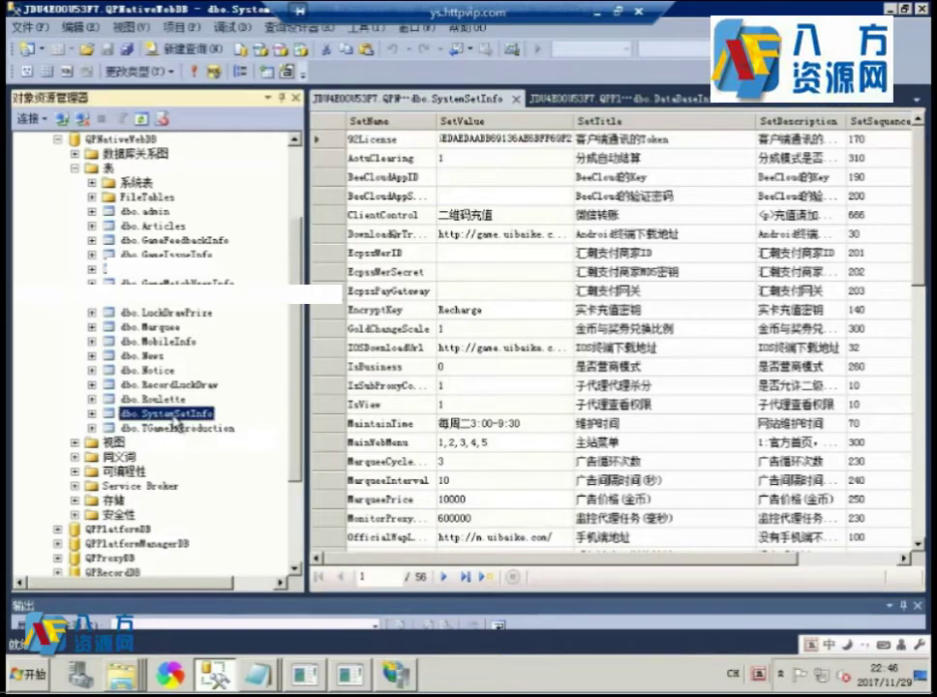
Copy the SystemSetInfo table name through rename and go back to the notes.
{"action": "right_click", "coordinate": [182, 430]}
{"action": "left_click", "coordinate": [222, 571]}
{"action": "key", "text": "ctrl+c"}
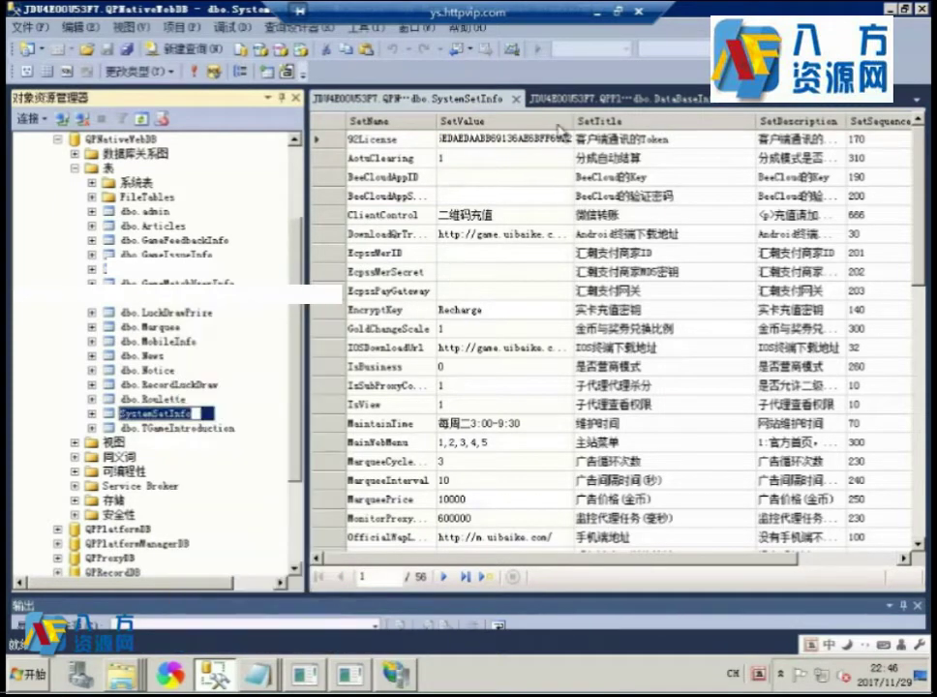
{"action": "left_click", "coordinate": [596, 13]}
Paste SystemSetInfo into the note, then copy the QPNativeWebDB database name through rename.
{"action": "key", "text": "ctrl+v"}
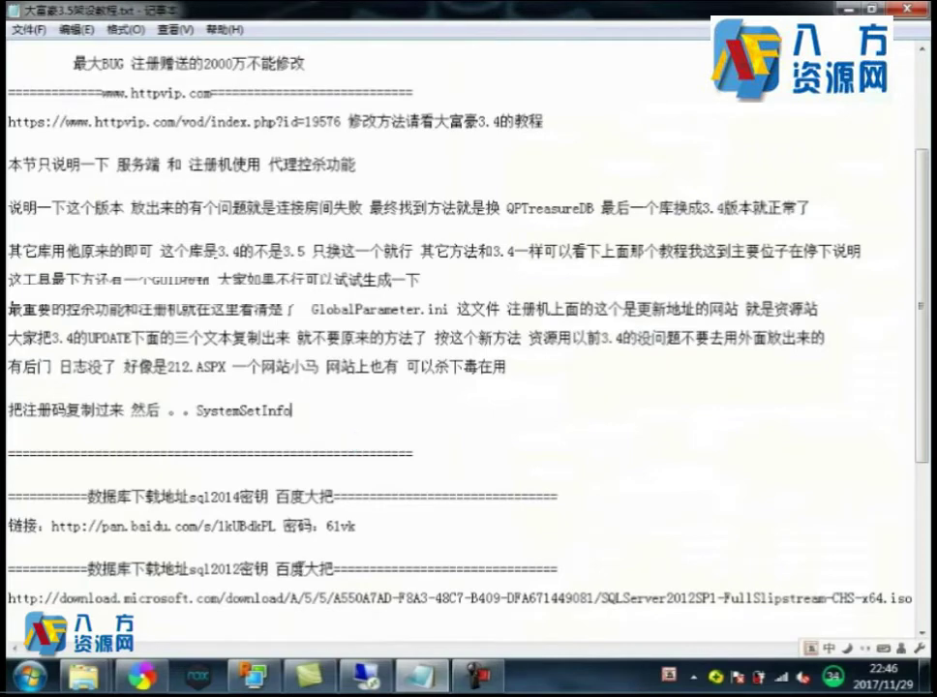
{"action": "left_click", "coordinate": [366, 674]}
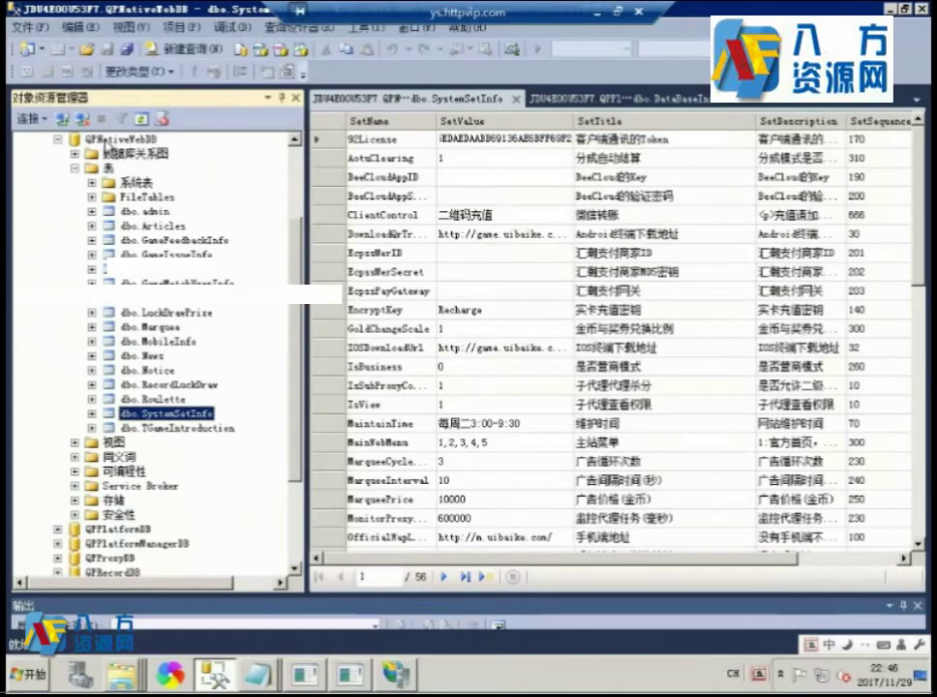
{"action": "right_click", "coordinate": [116, 138]}
{"action": "left_click", "coordinate": [116, 337]}
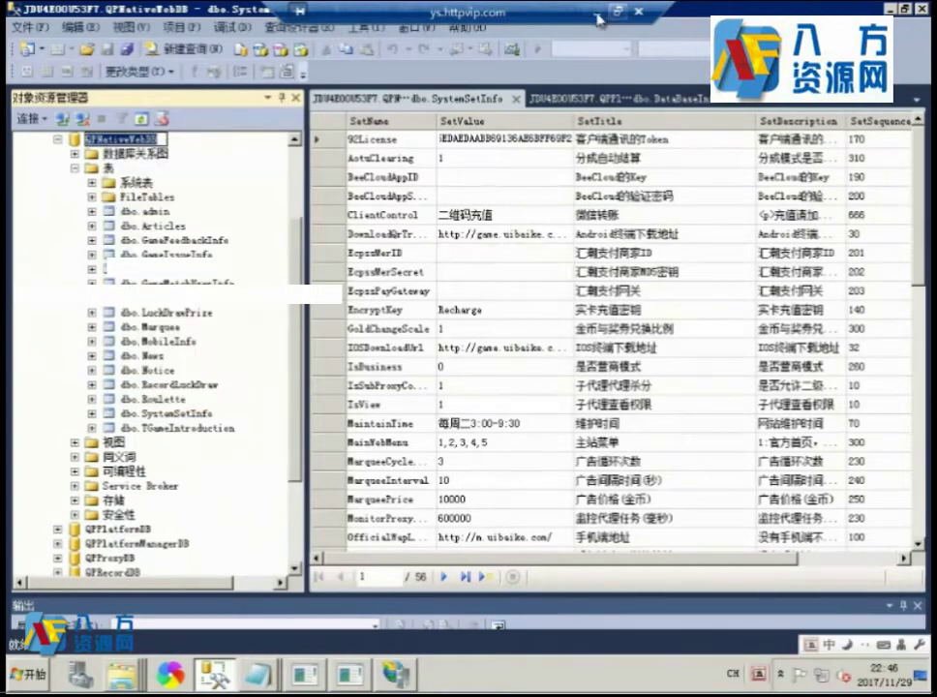
{"action": "left_click", "coordinate": [596, 13]}
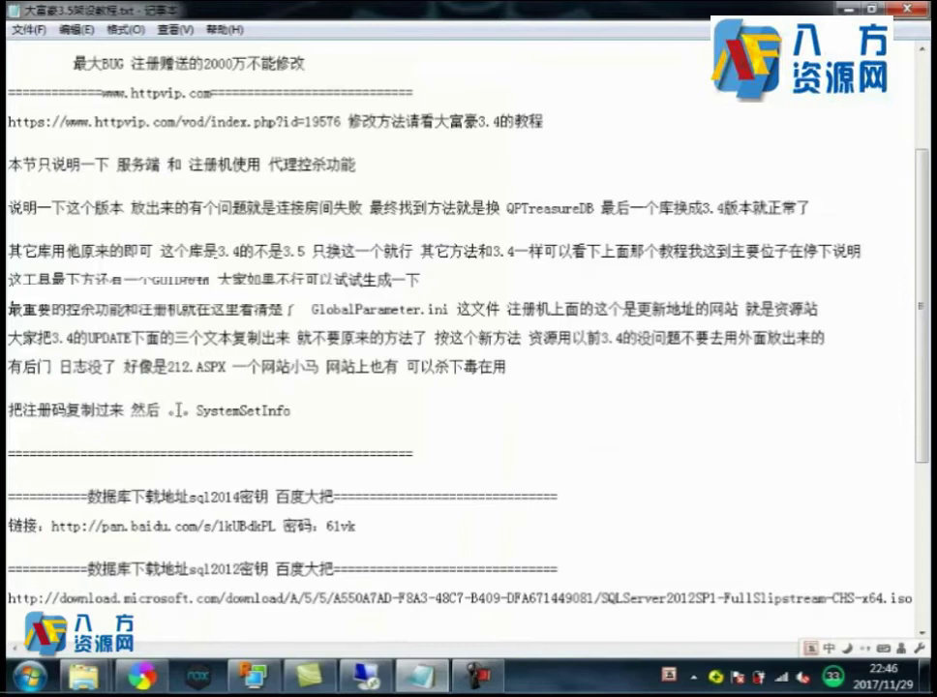
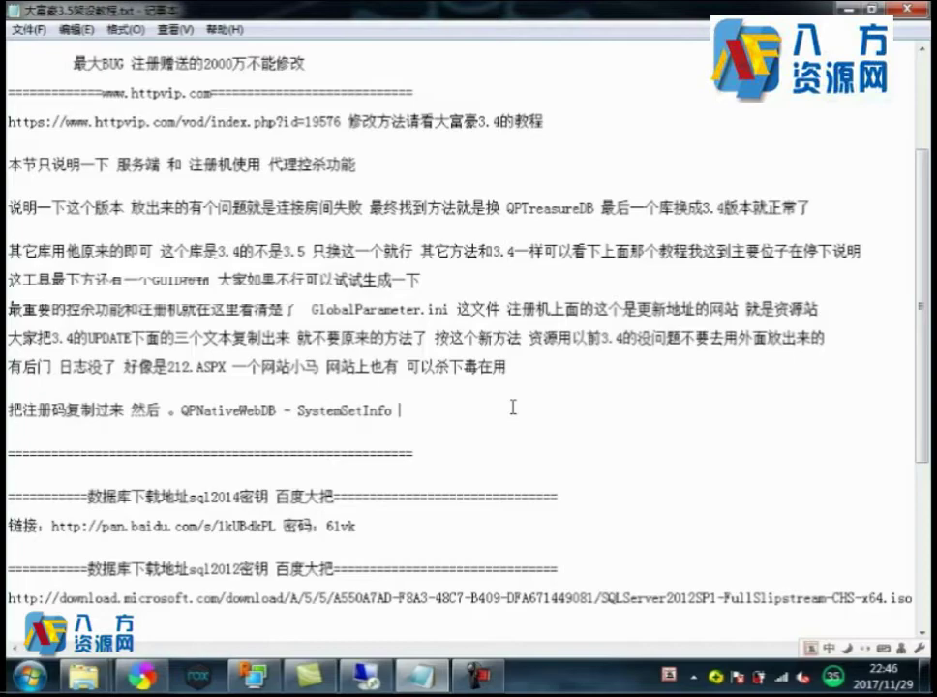
Paste -92License after the SystemSetInfo step and note that the communication code must be swapped for this registration code.
{"action": "left_click", "coordinate": [251, 669]}
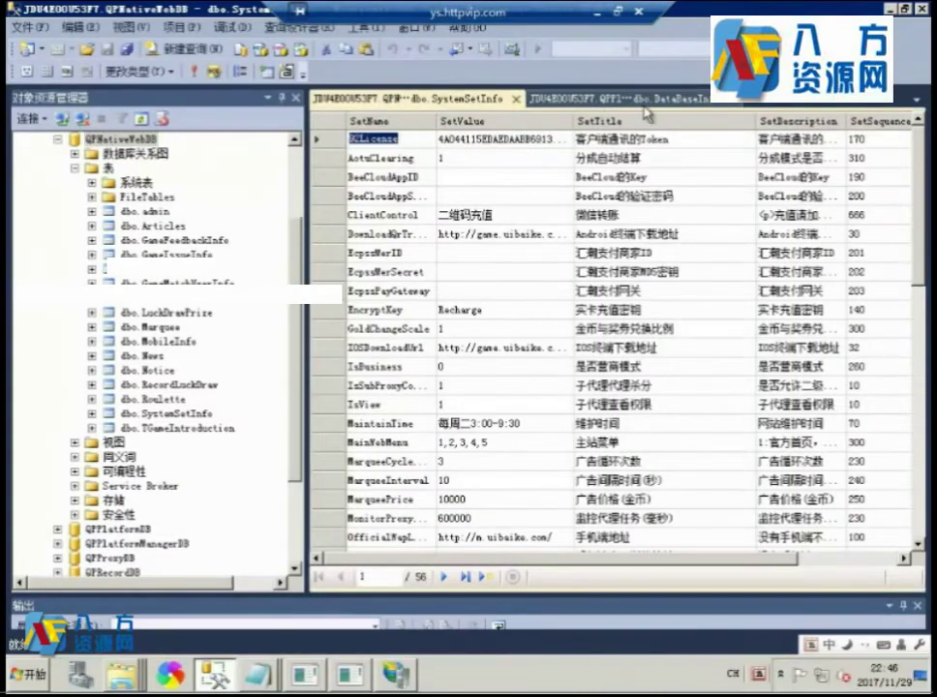
{"action": "left_click", "coordinate": [597, 14]}
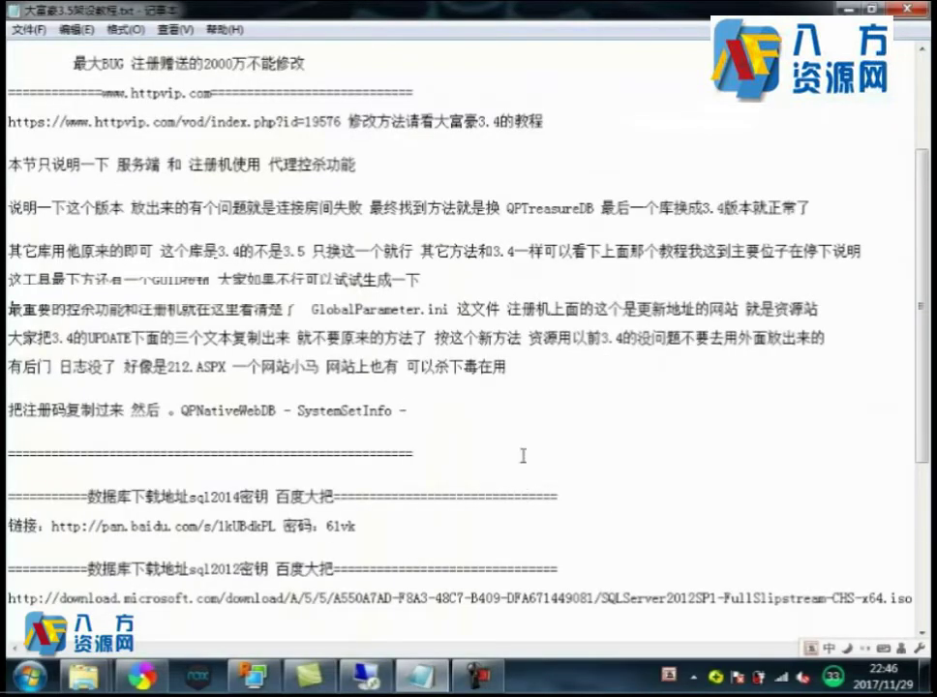
{"action": "key", "text": "ctrl+v"}
{"action": "type", "text": "把"}
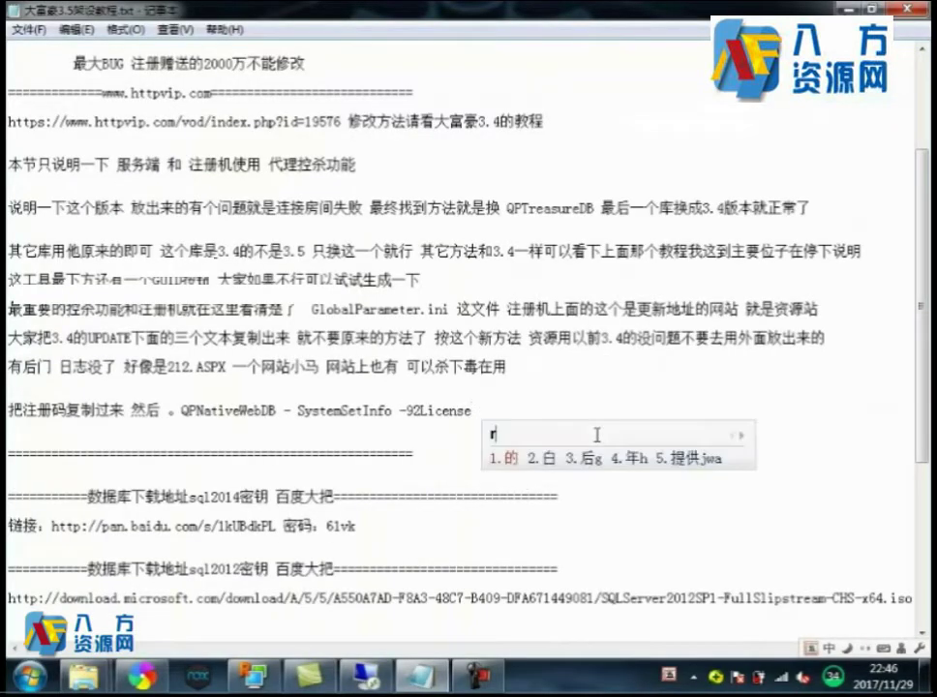
{"action": "type", "text": "通"}
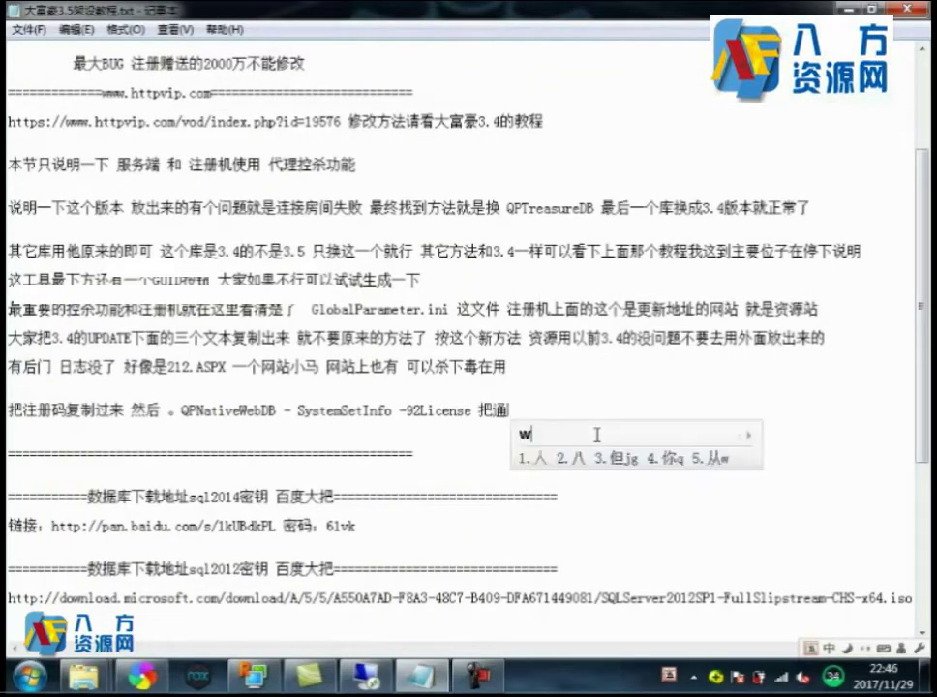
{"action": "type", "text": "信d码换"}
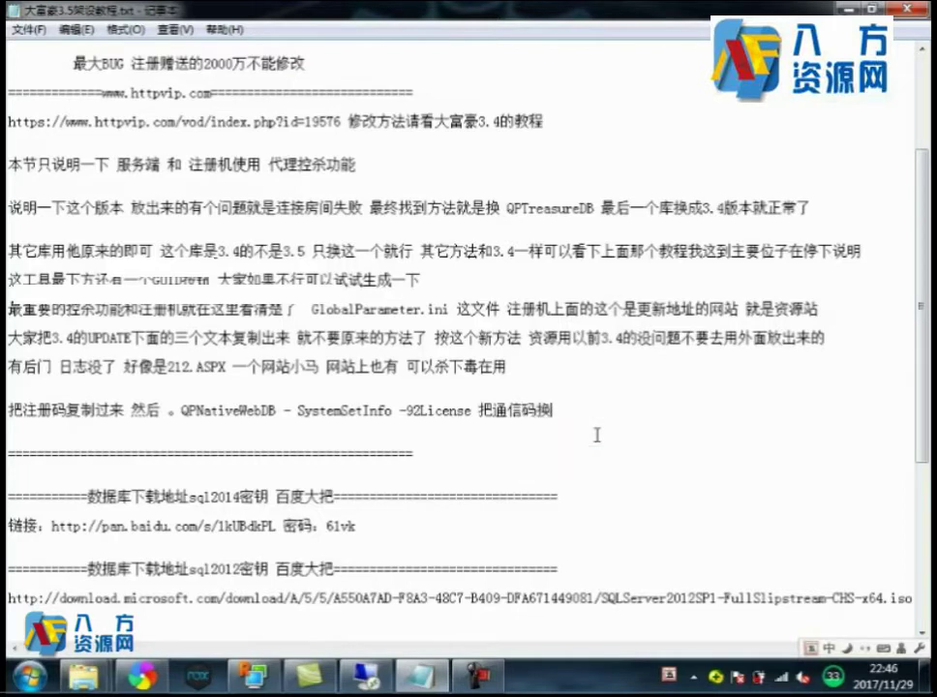
{"action": "type", "text": "成这w个注册"}
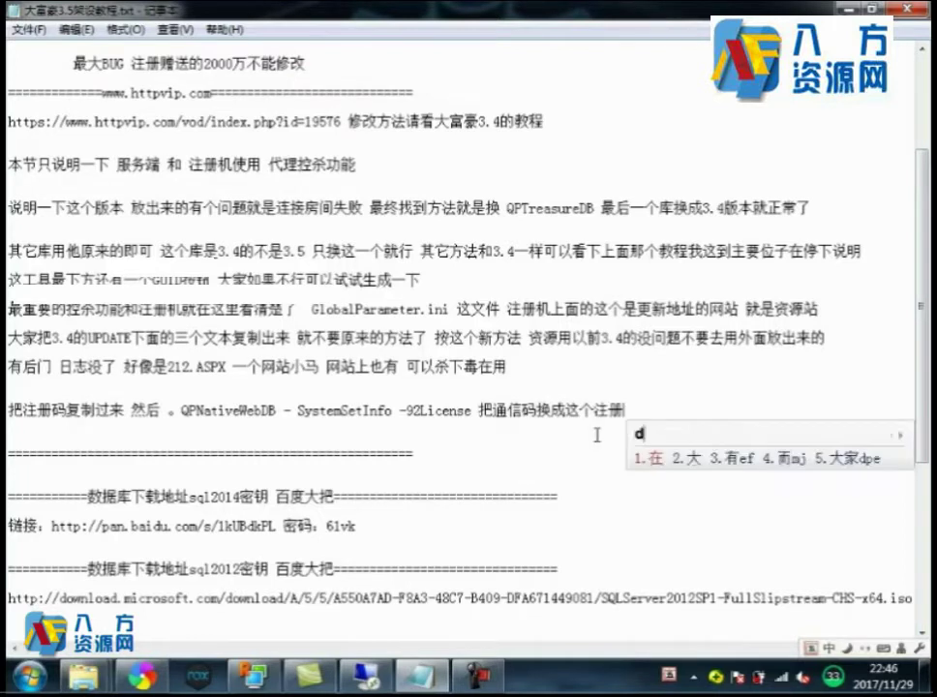
{"action": "type", "text": "码这"}
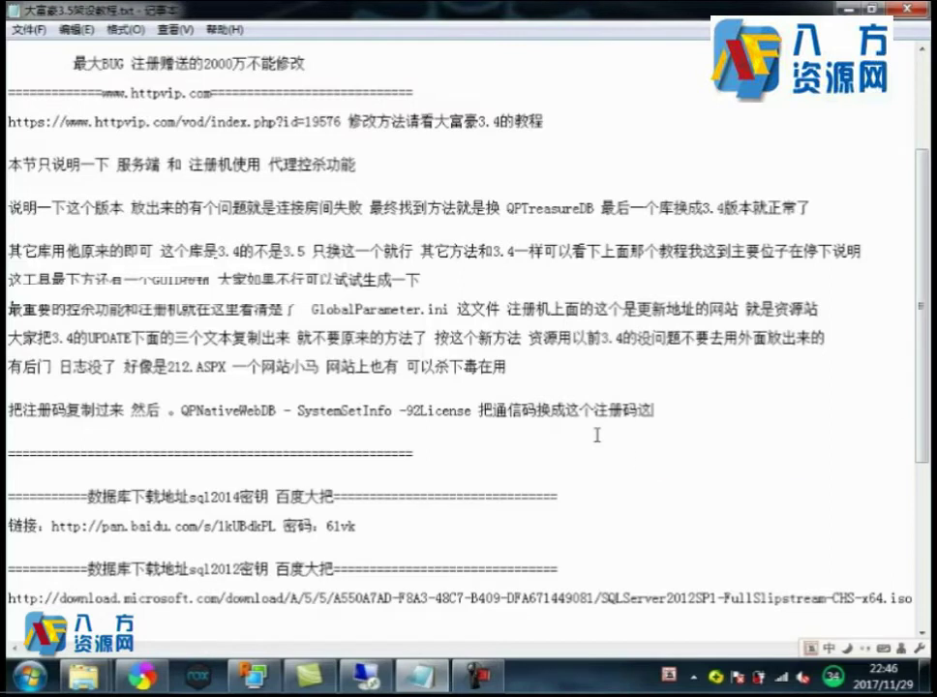
{"action": "type", "text": "才是控"}
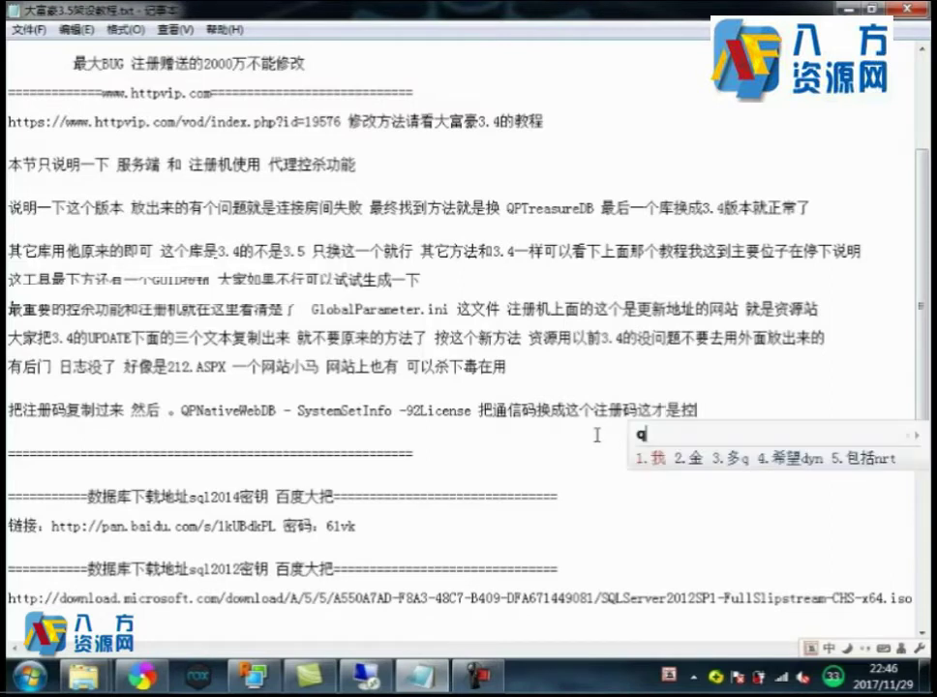
{"action": "type", "text": "制的重要"}
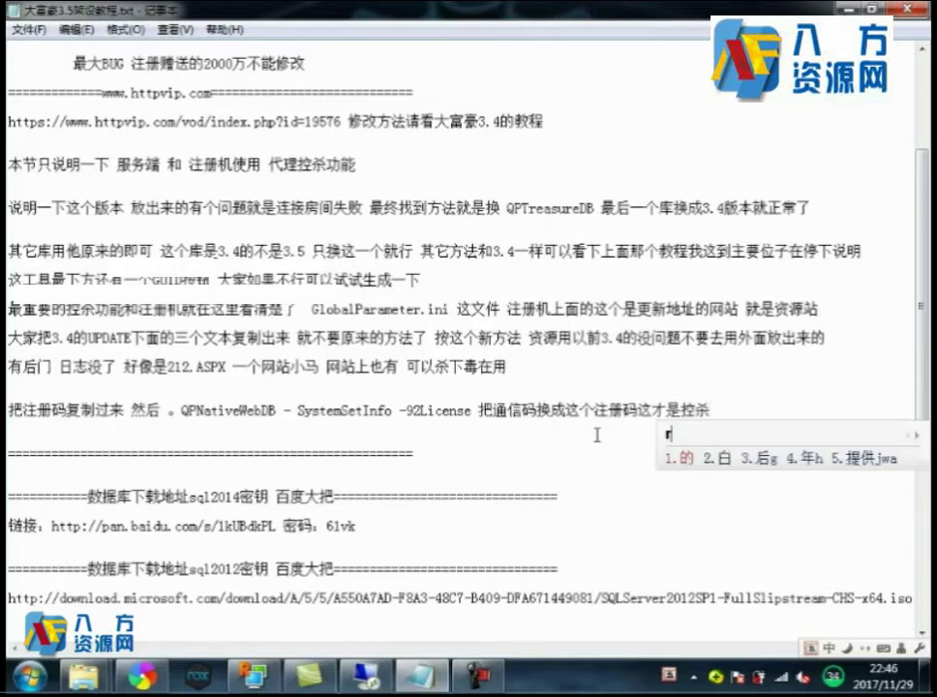
{"action": "type", "text": "b"}
{"action": "key", "text": "BackSpace"}
{"action": "type", "text": "buz"}
{"action": "type", "text": "步骤"}
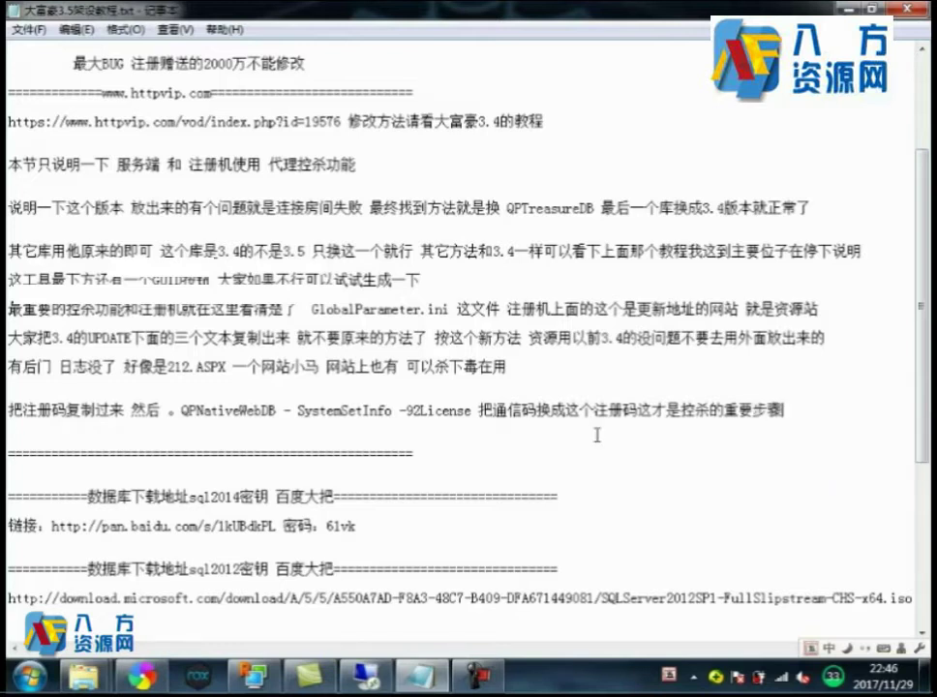
Finish the line with '不然控杀是空白的', warning that control stays blank otherwise.
{"action": "left_click_drag", "start_coordinate": [815, 405], "coordinate": [796, 405]}
{"action": "left_click", "coordinate": [796, 405]}
{"action": "type", "text": "不然控"}
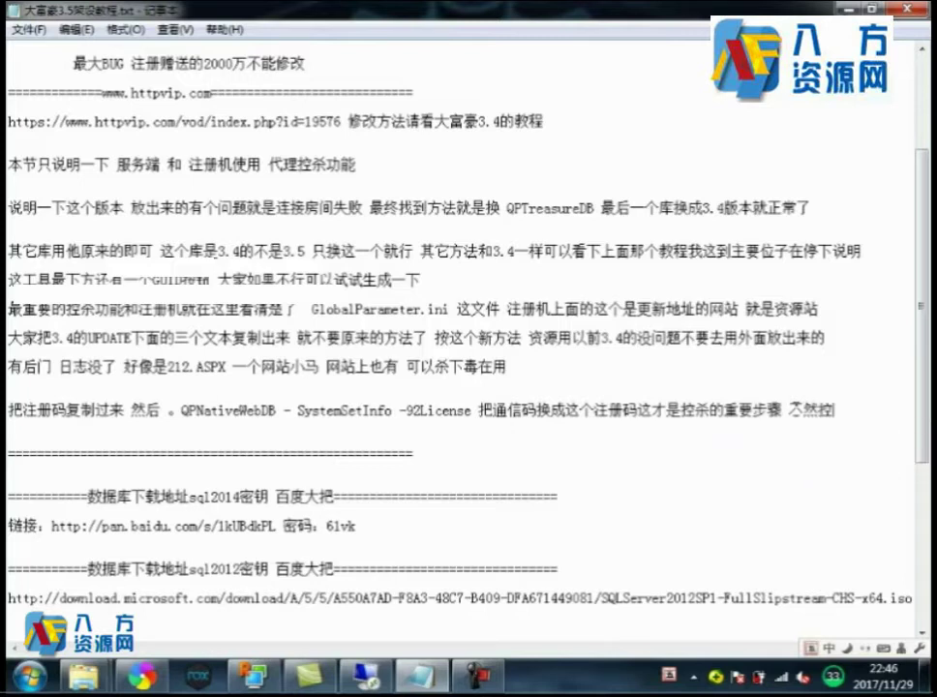
{"action": "type", "text": "杀是空r白的"}
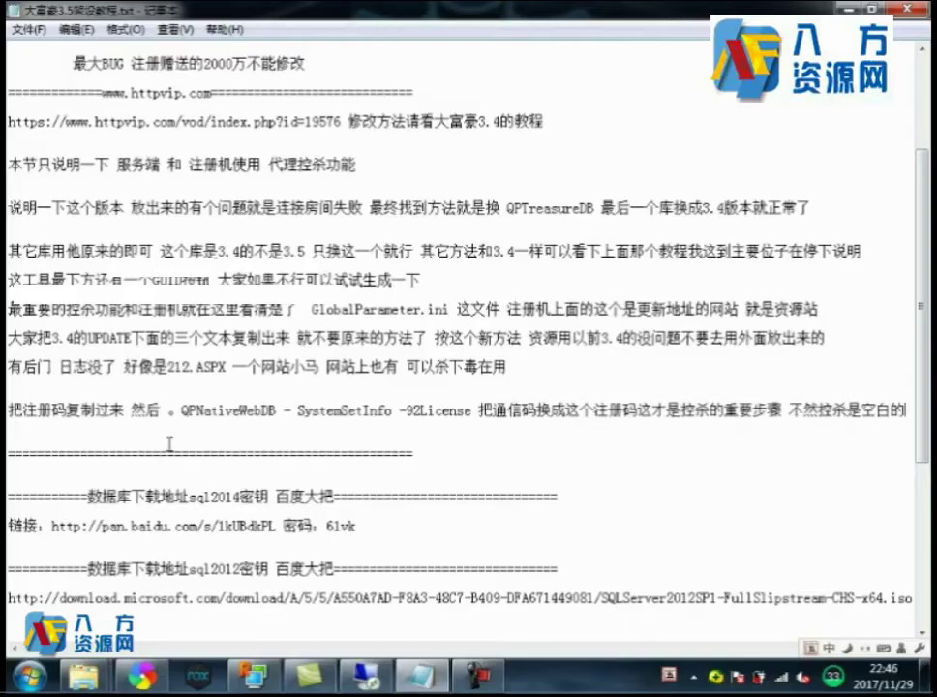
Move past the remote SystemSetInfo table and minimise the GlobalParameter.ini notes to reveal KeyGen_2017.
{"action": "key", "text": "alt+Tab"}
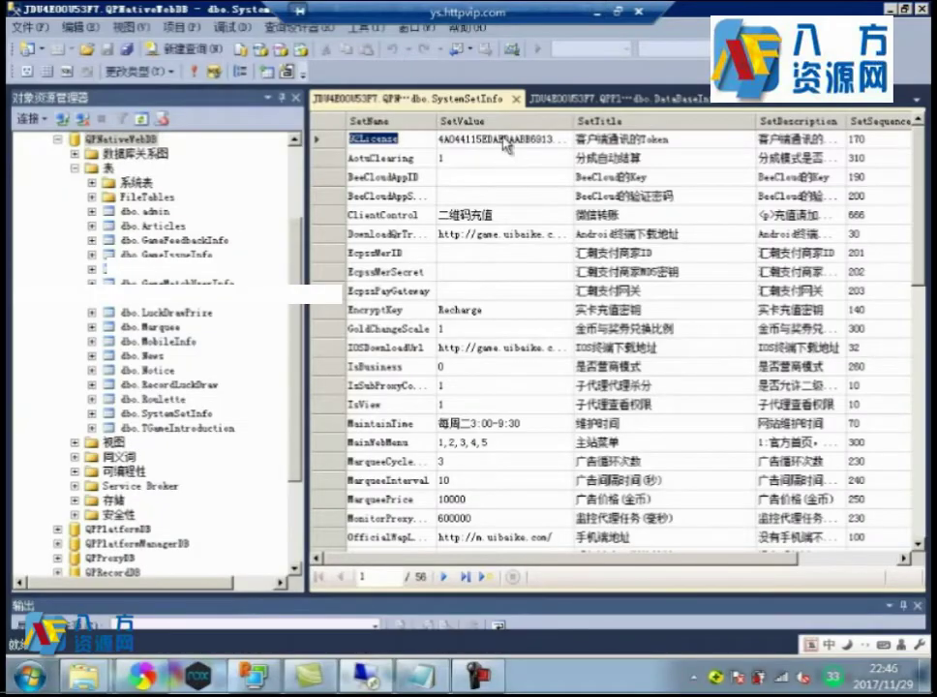
{"action": "key", "text": "alt+Tab"}
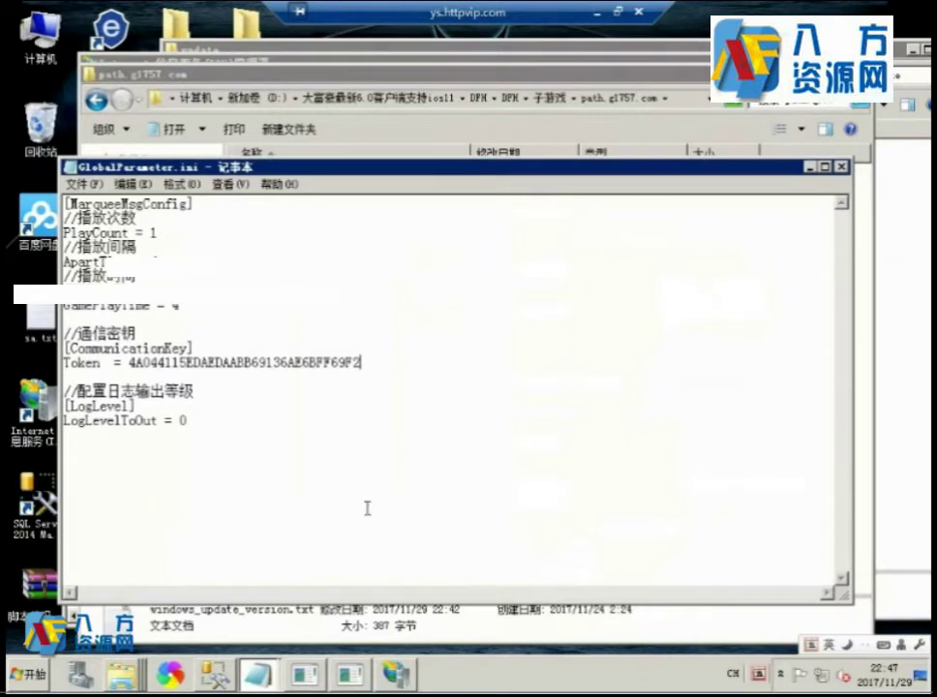
{"action": "left_click", "coordinate": [810, 167]}
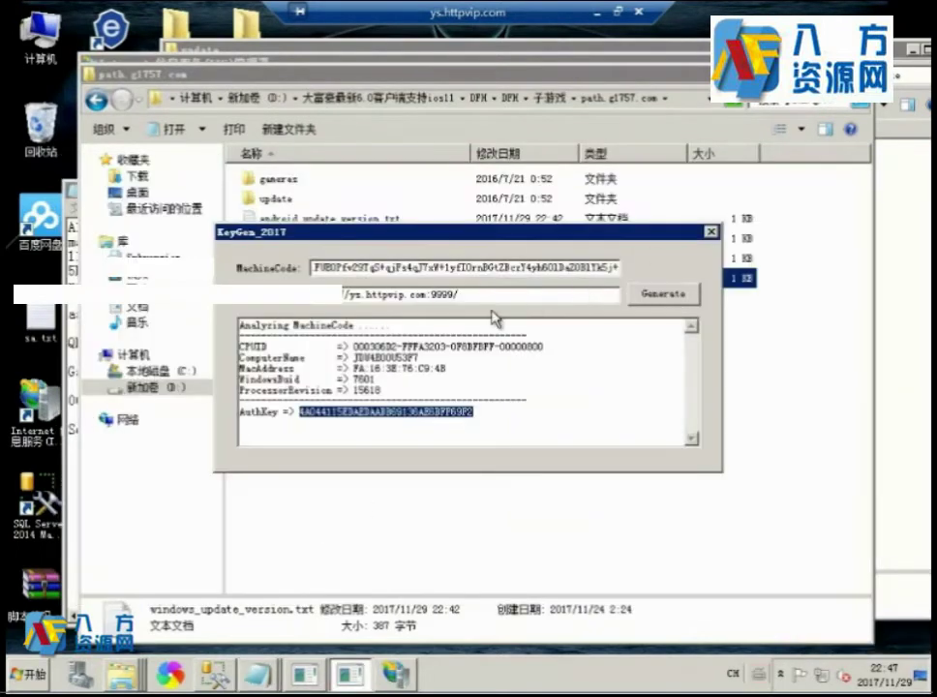
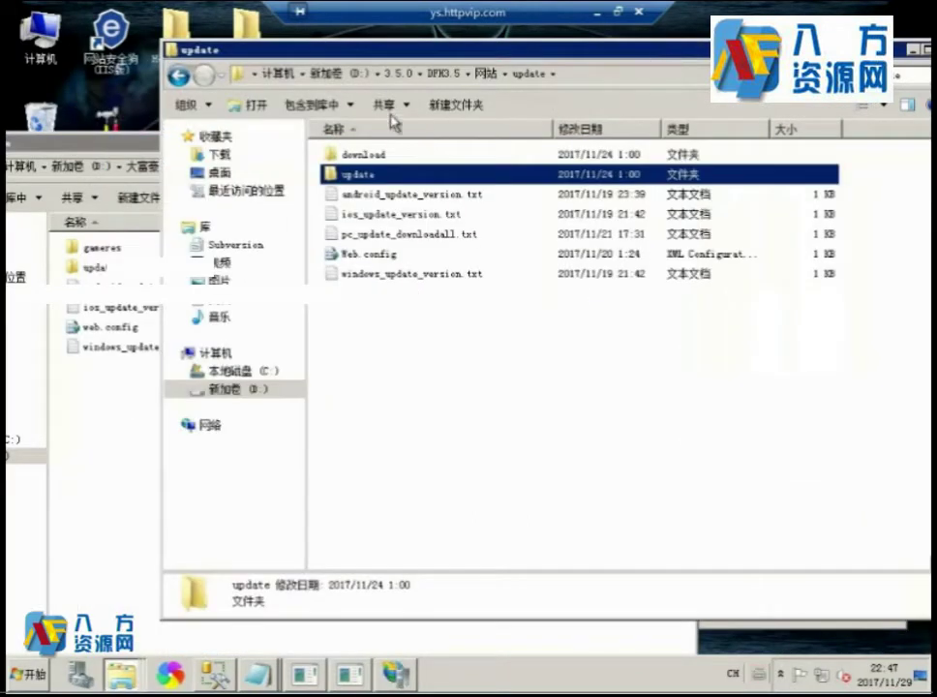
Go up to the 3.5.0 folder and open Dafuhao, switching between the open folder windows.
{"action": "left_click", "coordinate": [397, 74]}
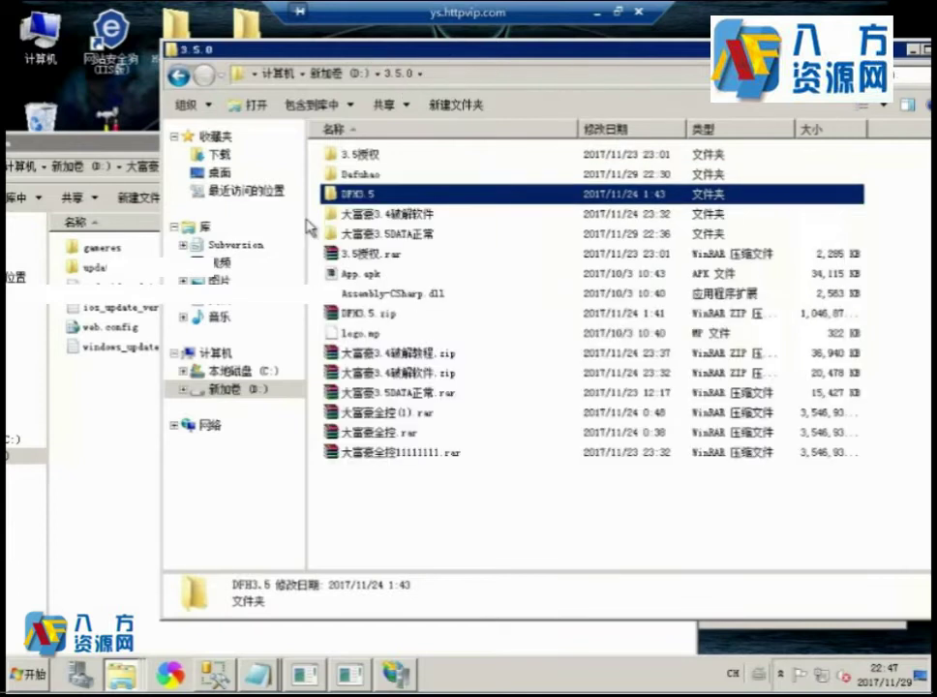
{"action": "double_click", "coordinate": [350, 172]}
{"action": "mouse_move", "coordinate": [124, 671]}
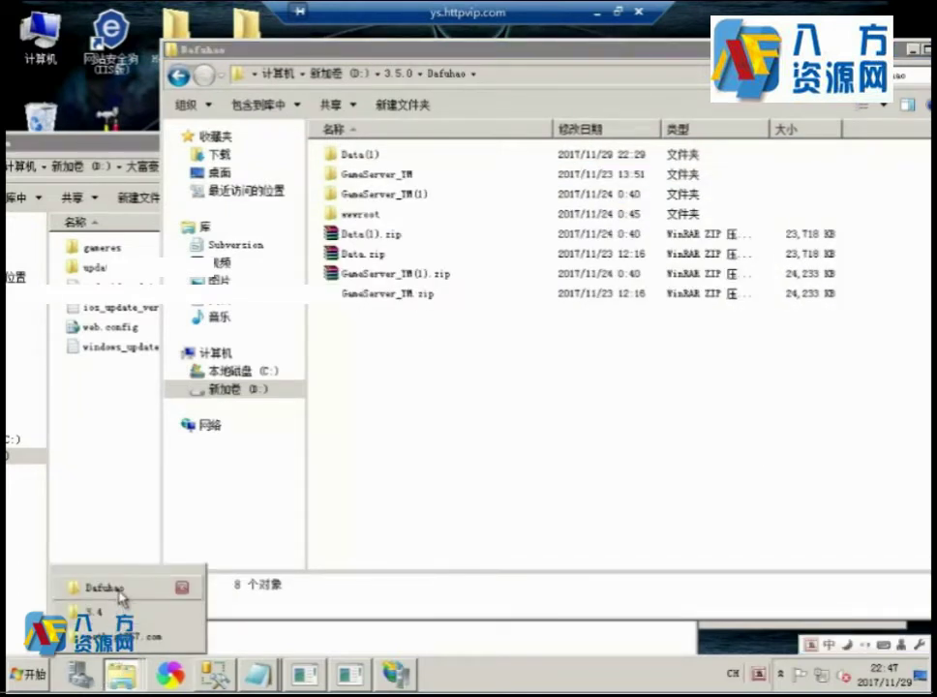
{"action": "left_click", "coordinate": [118, 611]}
{"action": "mouse_move", "coordinate": [114, 667]}
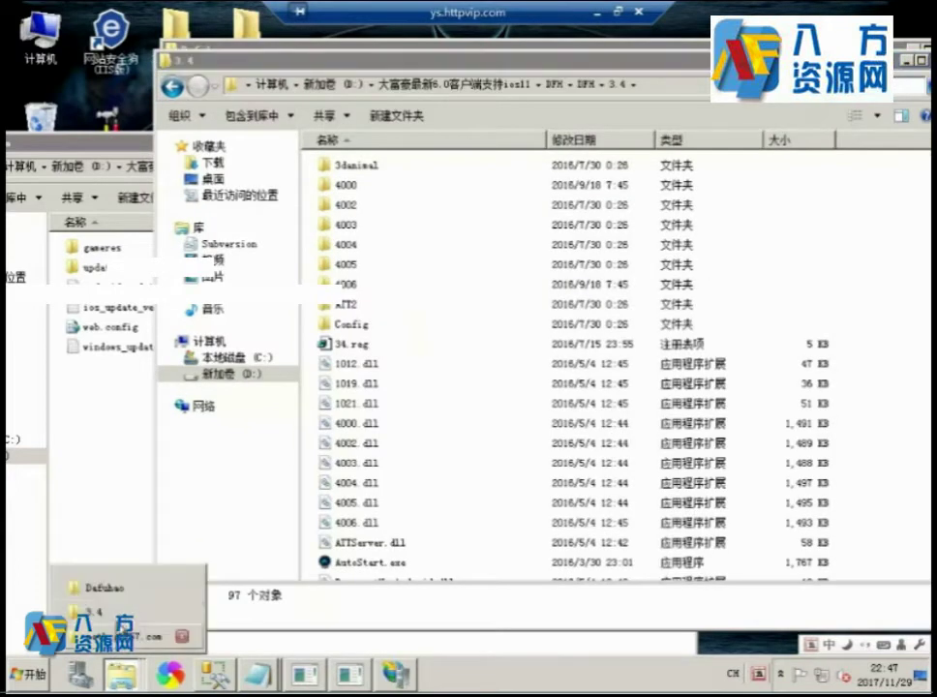
{"action": "left_click", "coordinate": [105, 647]}
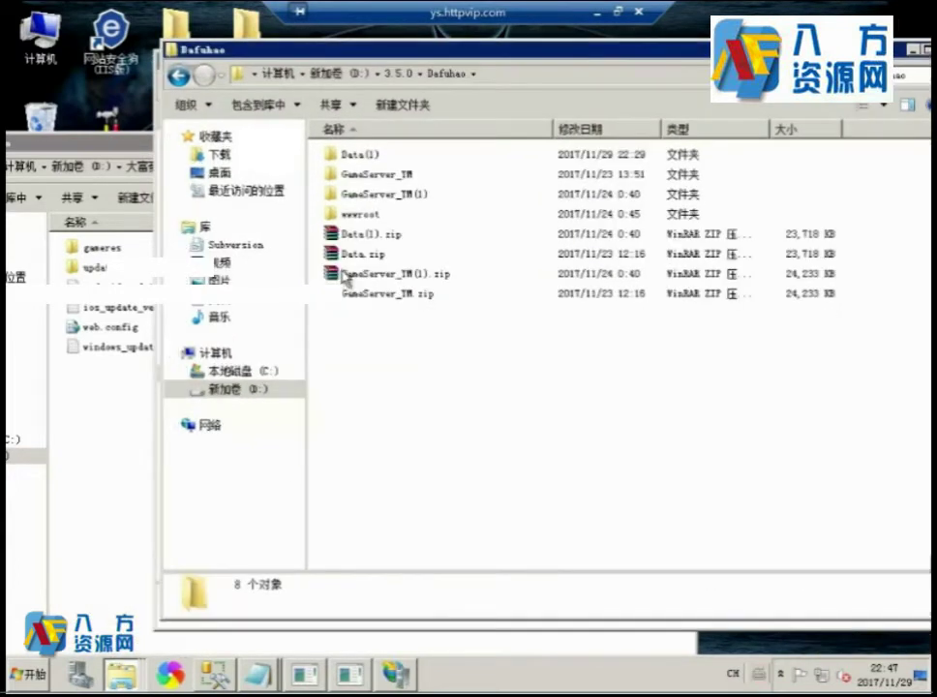
Open GameServer_TW and its inner GameServer_TW folder, then scroll down to the server executables.
{"action": "double_click", "coordinate": [383, 176]}
{"action": "double_click", "coordinate": [378, 154]}
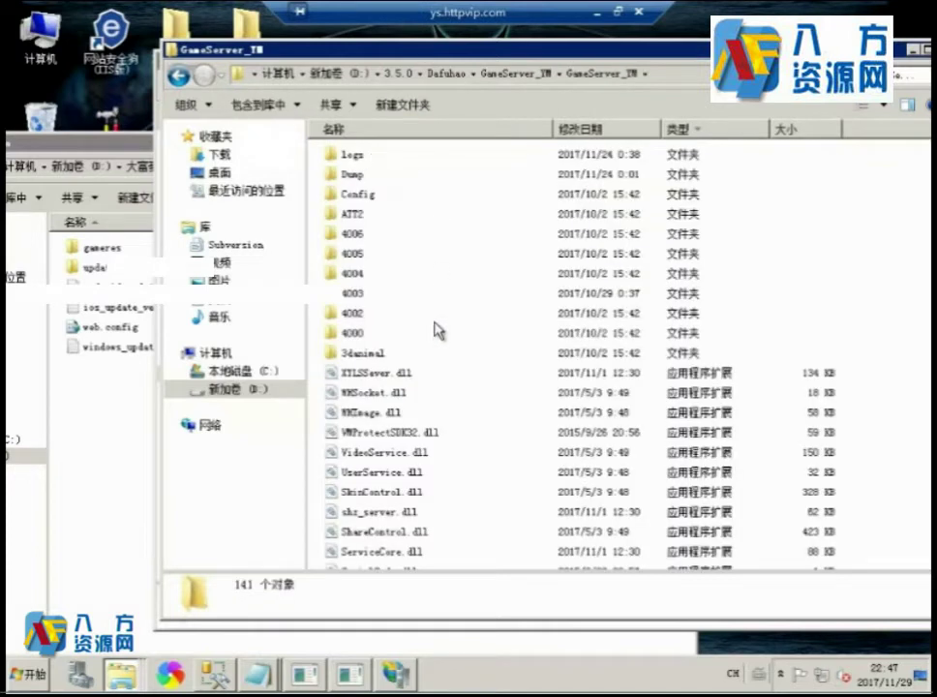
{"action": "scroll", "coordinate": [435, 358], "scroll_direction": "down", "scroll_amount": 9}
{"action": "scroll", "coordinate": [442, 407], "scroll_direction": "down", "scroll_amount": 17}
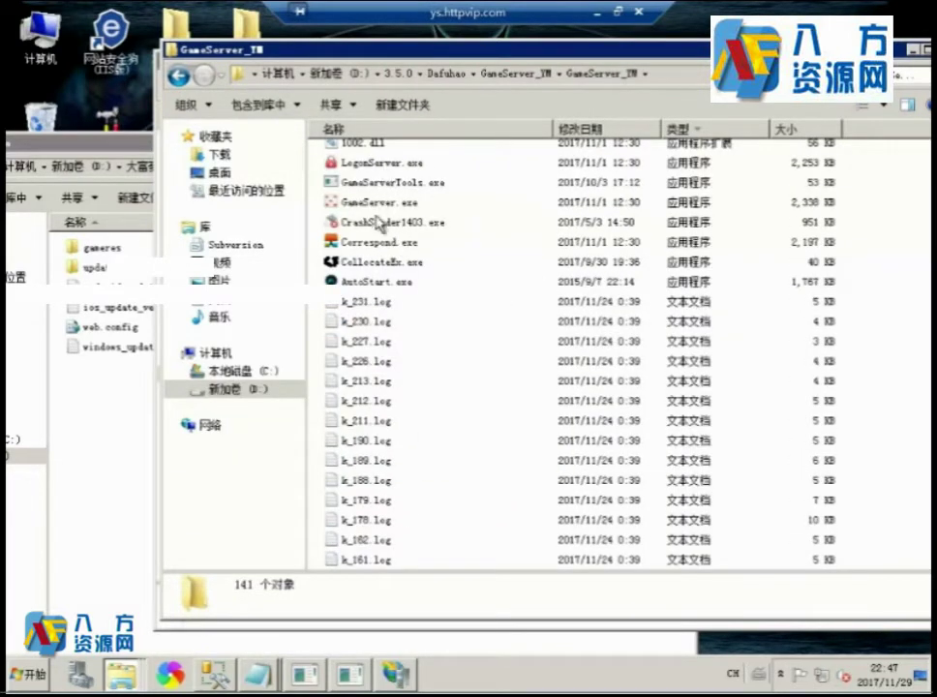
Launch Correspond.exe and LogonServer.exe and start each service with 启动服务.
{"action": "double_click", "coordinate": [373, 241]}
{"action": "left_click", "coordinate": [333, 455]}
{"action": "double_click", "coordinate": [382, 163]}
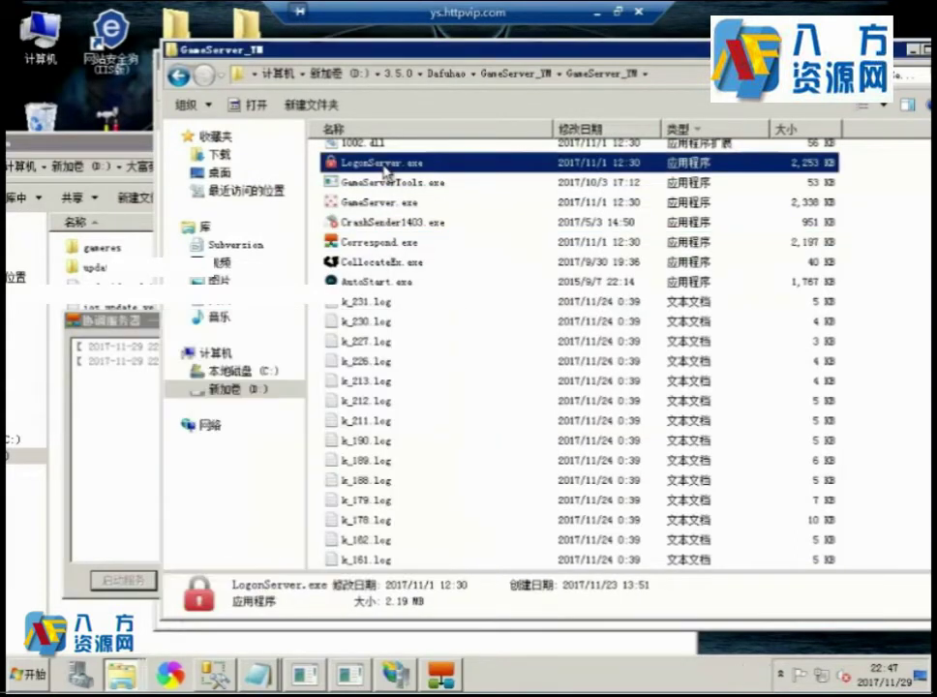
{"action": "left_click", "coordinate": [338, 456]}
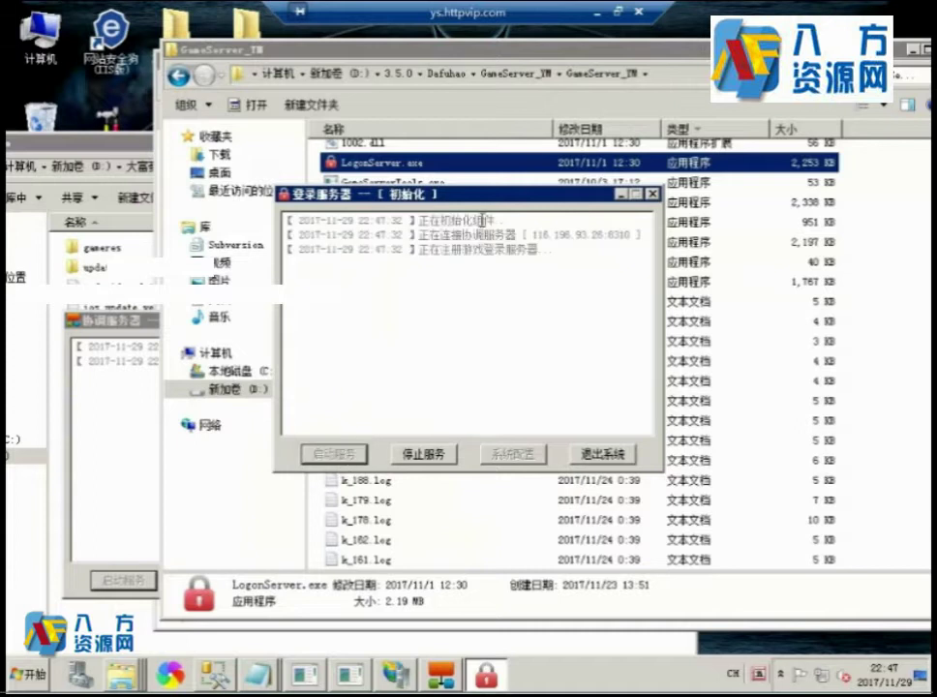
Launch the game server program, review its configured room list, then close it.
{"action": "double_click", "coordinate": [395, 205]}
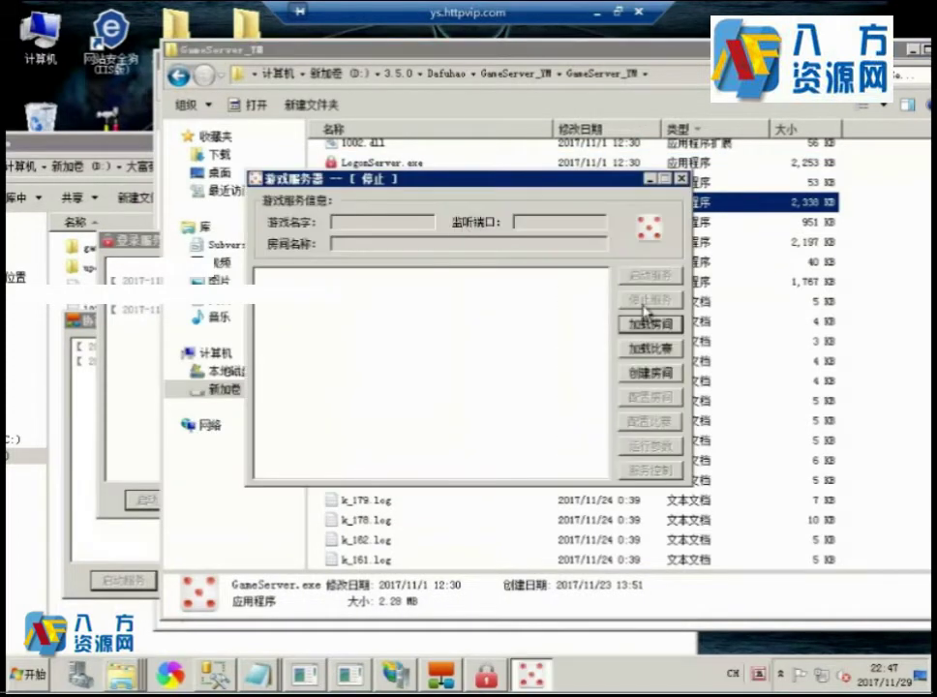
{"action": "left_click", "coordinate": [648, 325]}
{"action": "scroll", "coordinate": [513, 290], "scroll_direction": "down", "scroll_amount": 5}
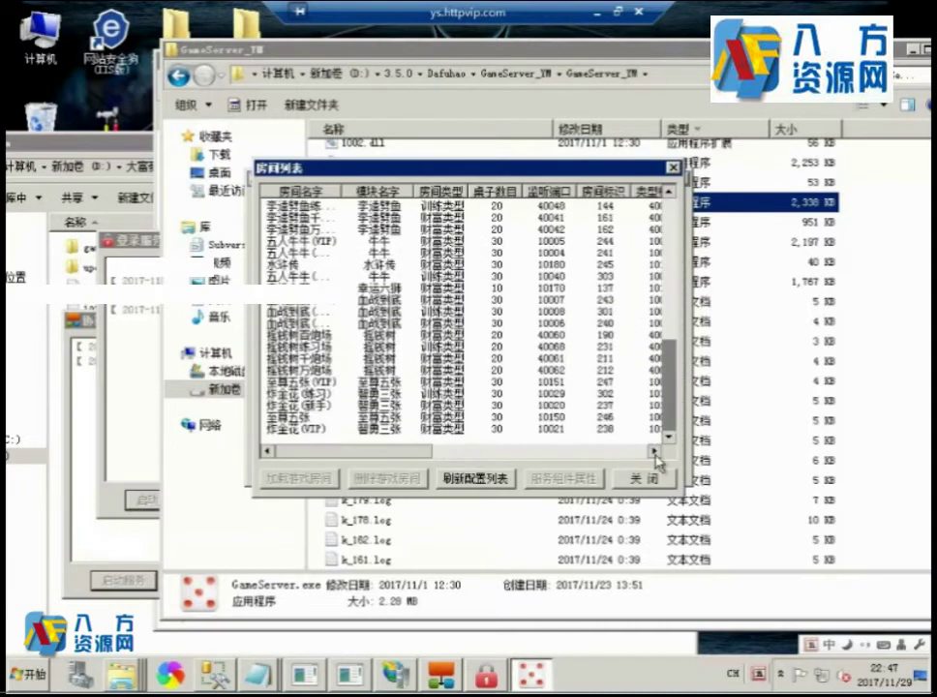
{"action": "left_click", "coordinate": [650, 486]}
{"action": "left_click", "coordinate": [680, 178]}
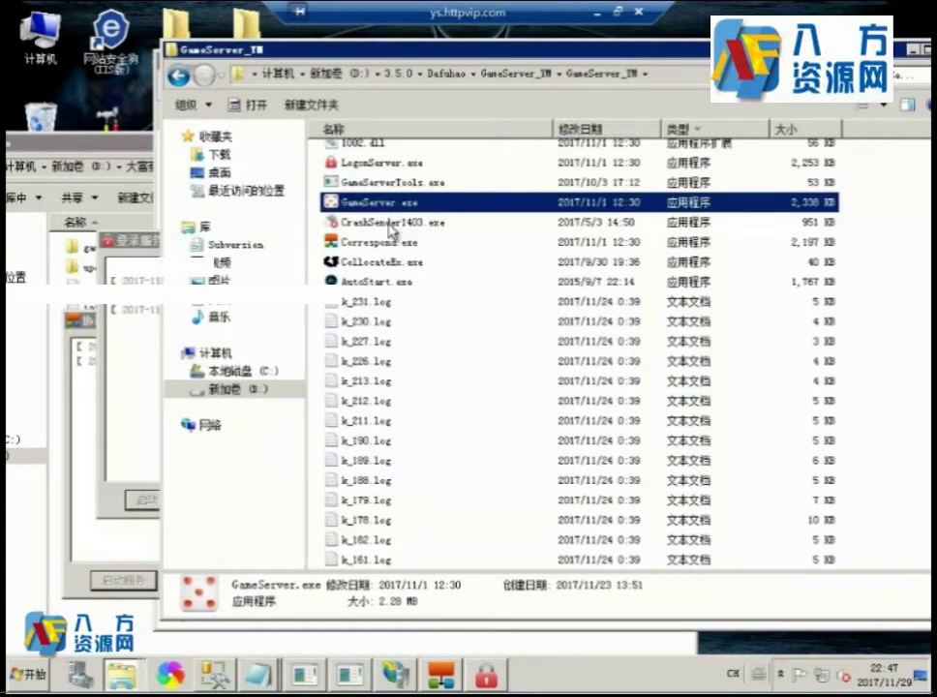
In AutoStart.exe, load rooms from the default configuration, select all with 全选, and start them with 启动房间.
{"action": "left_click", "coordinate": [392, 242]}
{"action": "left_click", "coordinate": [404, 261]}
{"action": "double_click", "coordinate": [386, 283]}
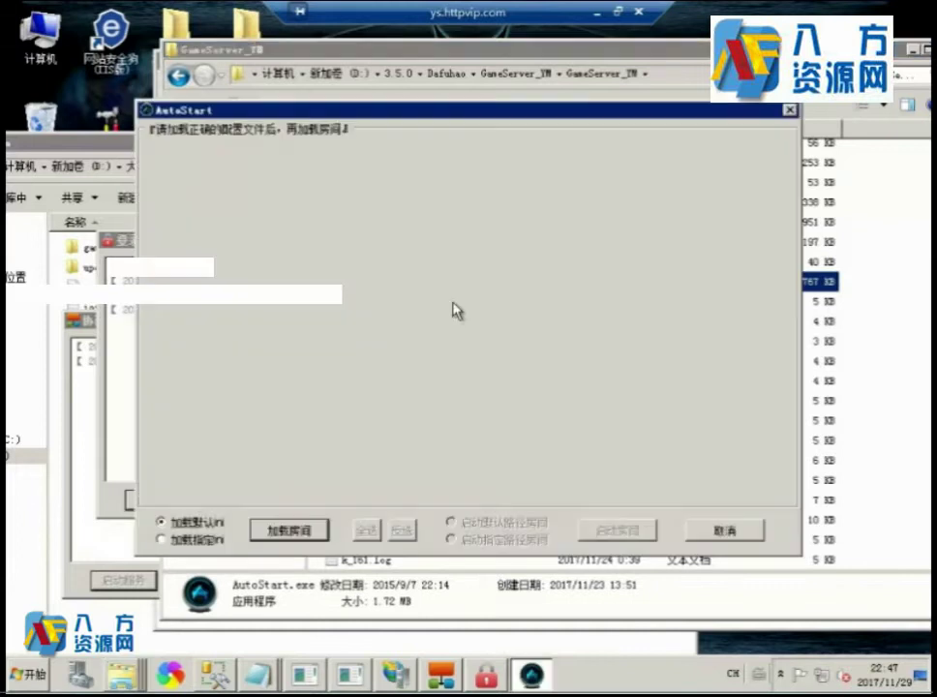
{"action": "left_click", "coordinate": [303, 531]}
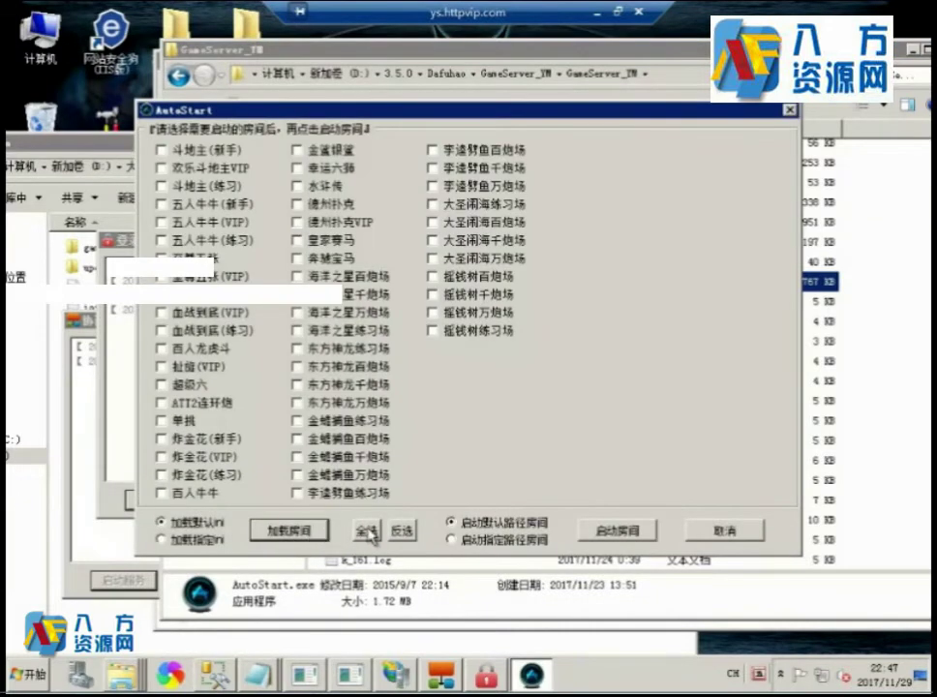
{"action": "left_click", "coordinate": [371, 531]}
{"action": "left_click", "coordinate": [600, 530]}
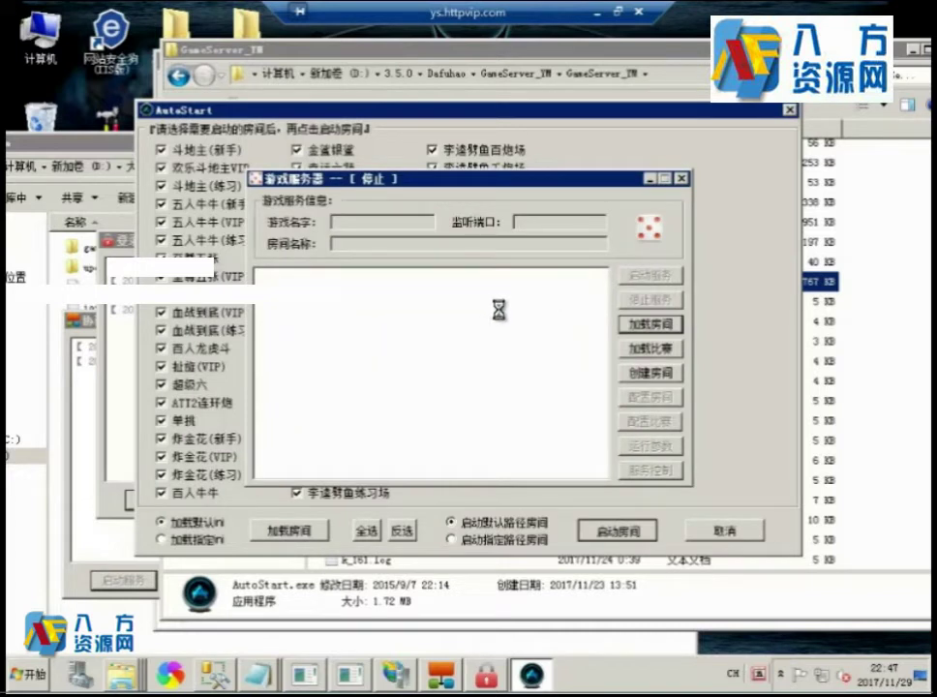
{"action": "left_click", "coordinate": [401, 677]}
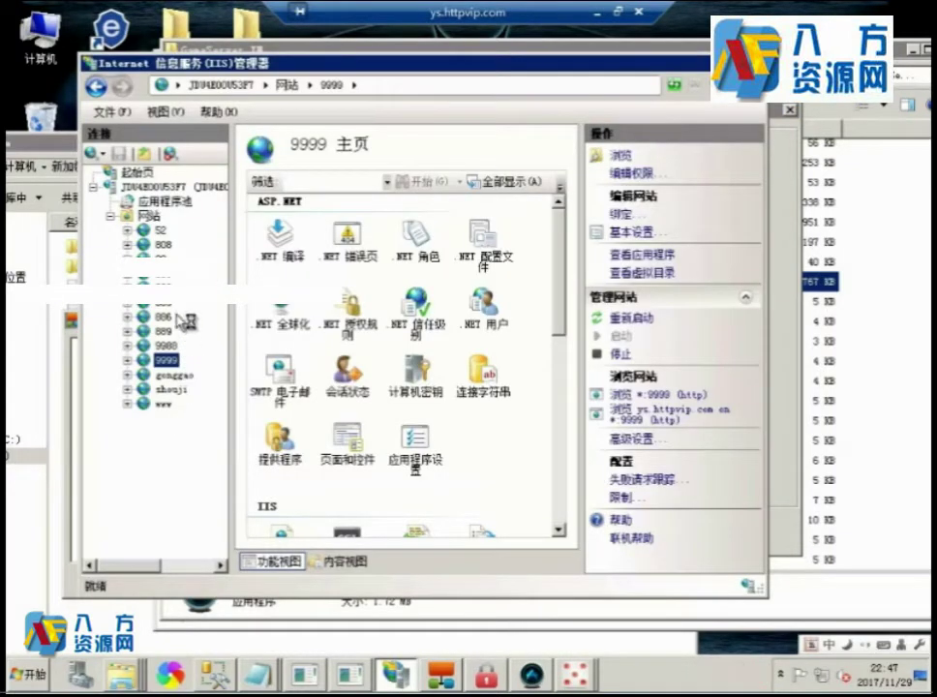
Browse site 881's AgentWeb folder from IIS Manager and move the windows aside.
{"action": "left_click", "coordinate": [159, 281]}
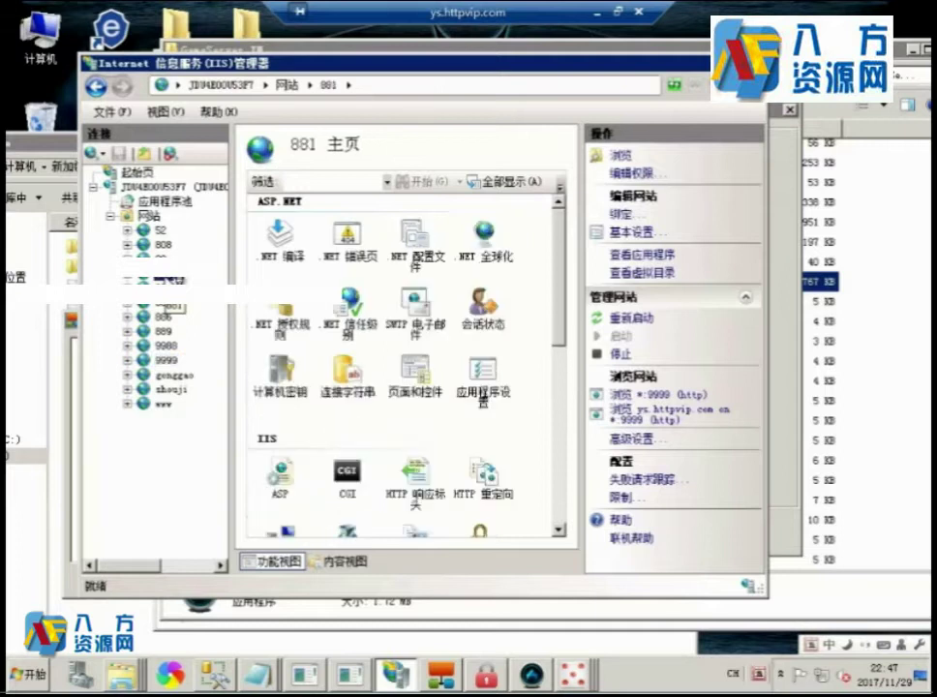
{"action": "right_click", "coordinate": [177, 281]}
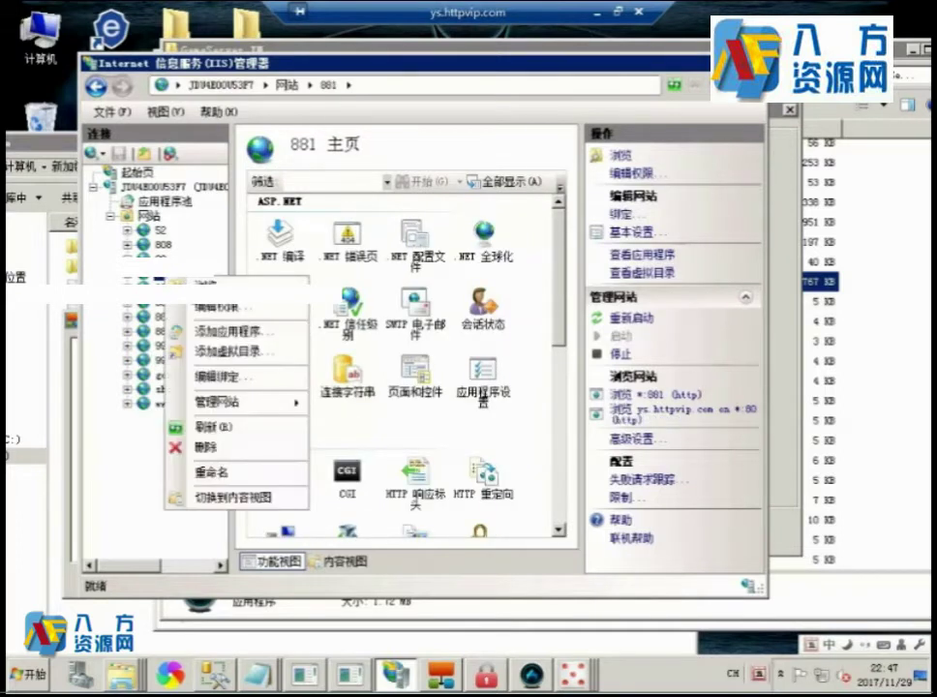
{"action": "left_click", "coordinate": [203, 282]}
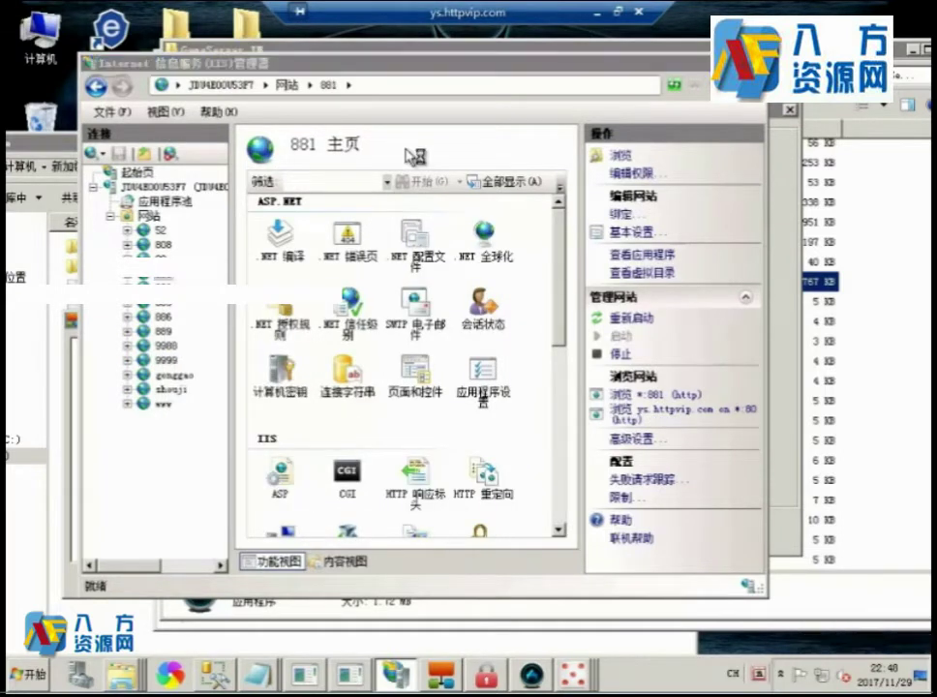
{"action": "left_click_drag", "start_coordinate": [358, 60], "coordinate": [302, 60]}
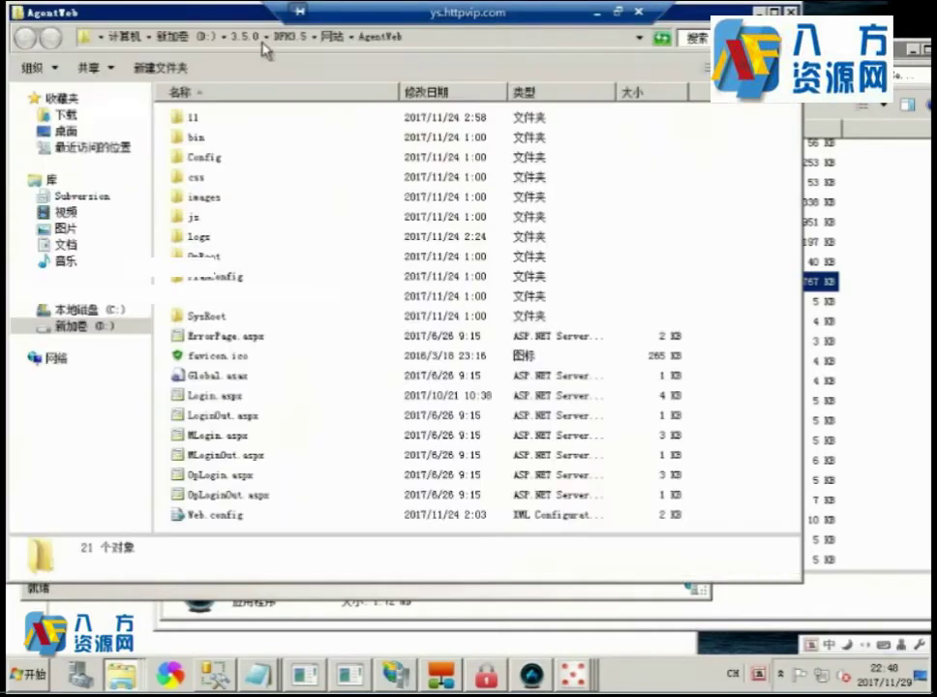
{"action": "left_click_drag", "start_coordinate": [147, 19], "coordinate": [418, 121]}
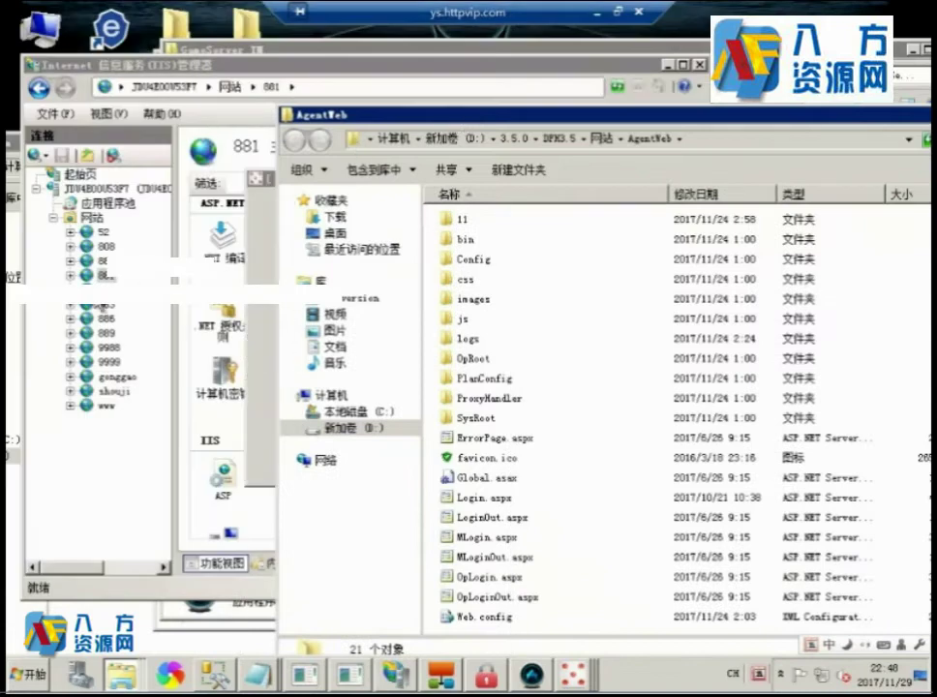
Browse site 882's AdminWeb folder, move it aside, and minimise the remote desktop session.
{"action": "left_click", "coordinate": [103, 290]}
{"action": "right_click", "coordinate": [103, 295]}
{"action": "left_click", "coordinate": [145, 308]}
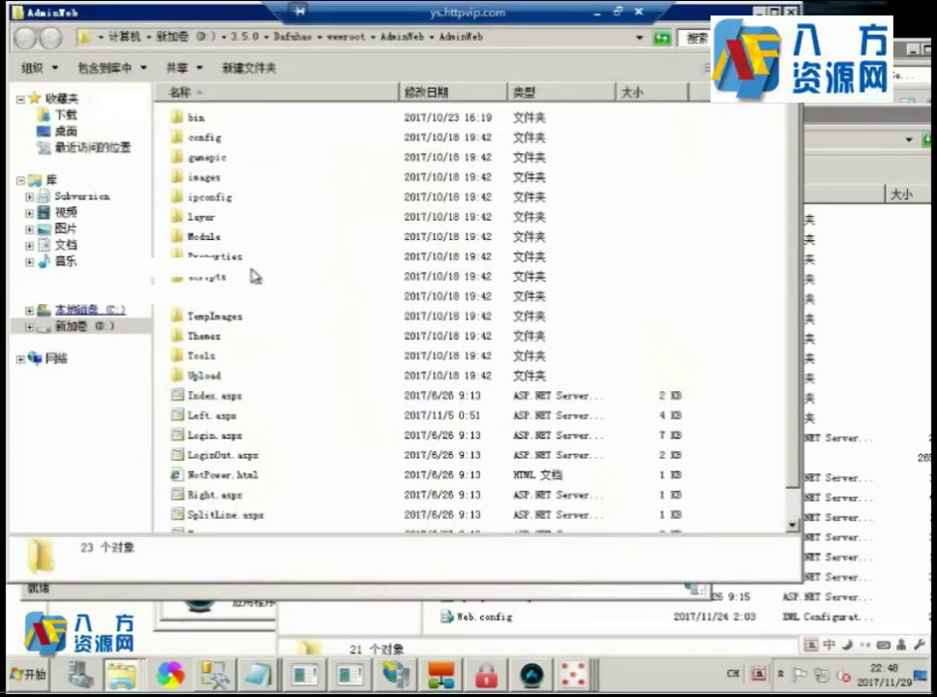
{"action": "left_click_drag", "start_coordinate": [178, 14], "coordinate": [289, 32]}
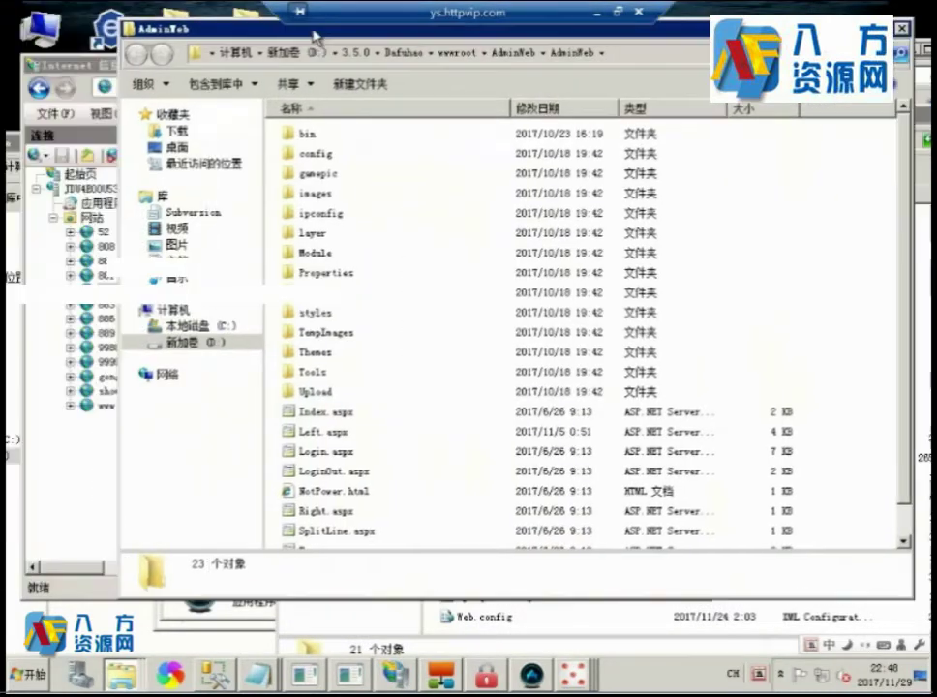
{"action": "left_click", "coordinate": [600, 12]}
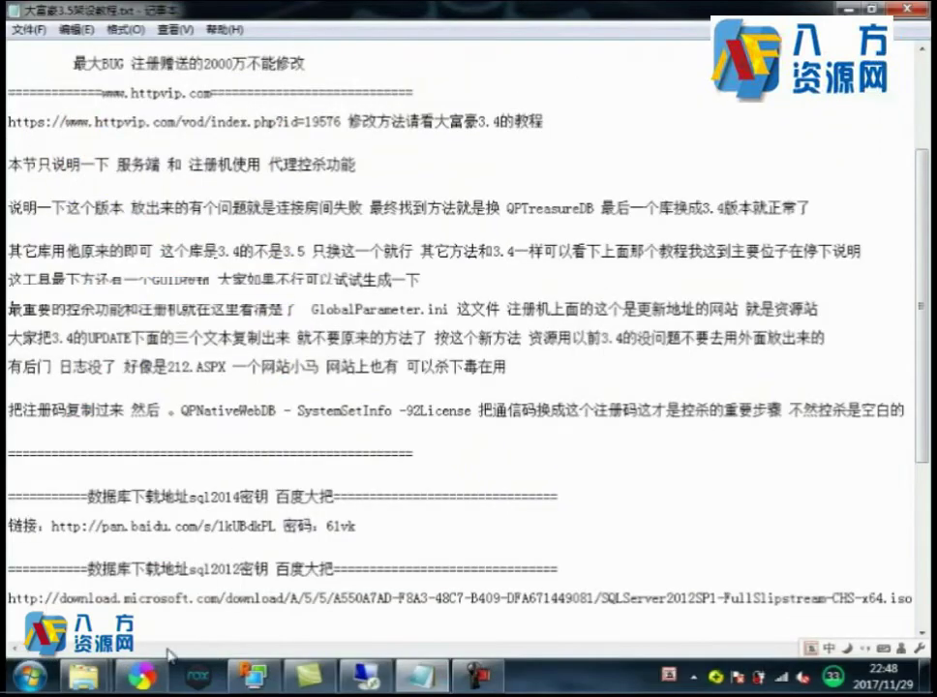
Load ys.httpvip.com:882 in a new browser tab.
{"action": "left_click", "coordinate": [141, 674]}
{"action": "double_click", "coordinate": [505, 18]}
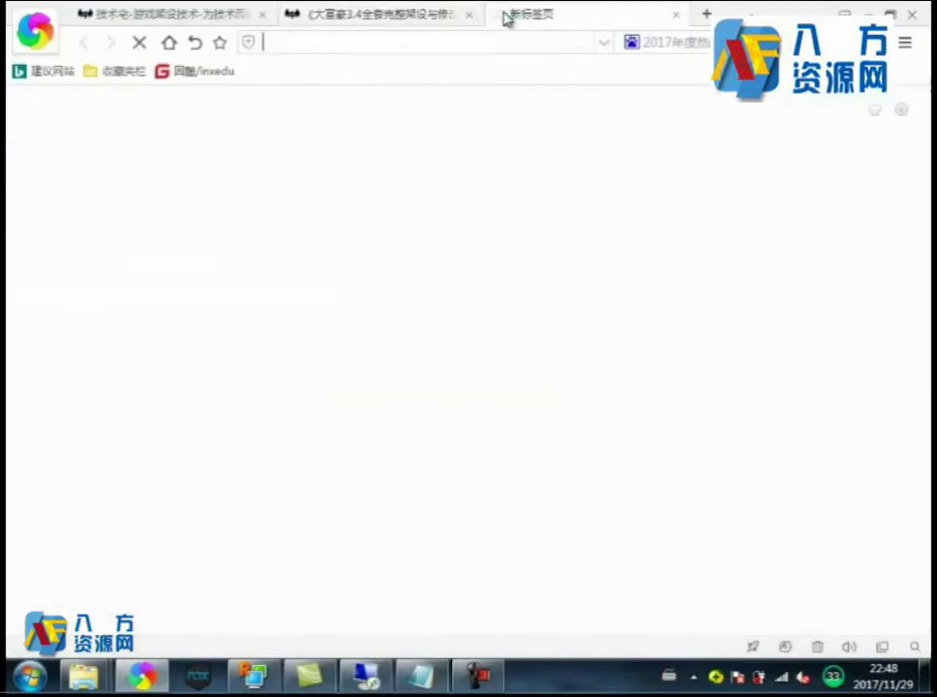
{"action": "type", "text": "ys.httpvip.com:882"}
{"action": "key", "text": "Return"}
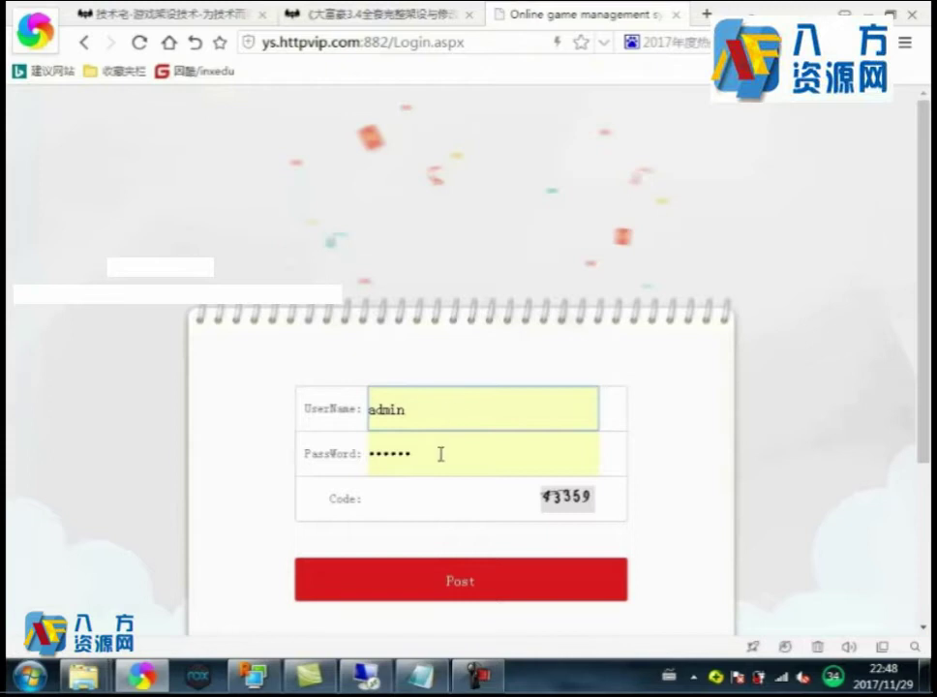
Re-enter the admin password on the login page and move to the captcha code field.
{"action": "left_click", "coordinate": [441, 454]}
{"action": "type", "text": "ad"}
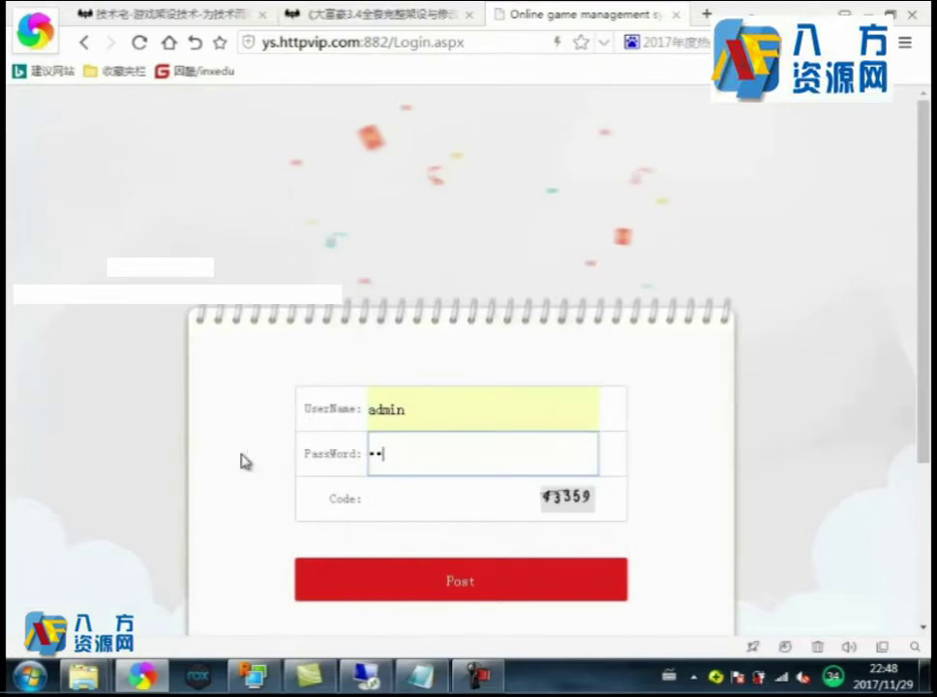
{"action": "left_click", "coordinate": [456, 497]}
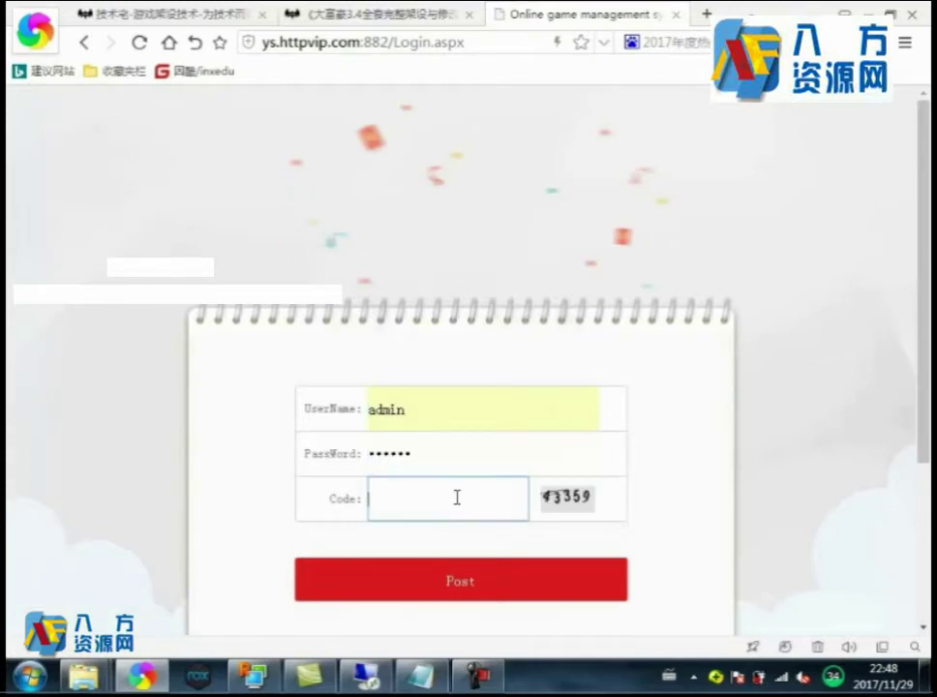
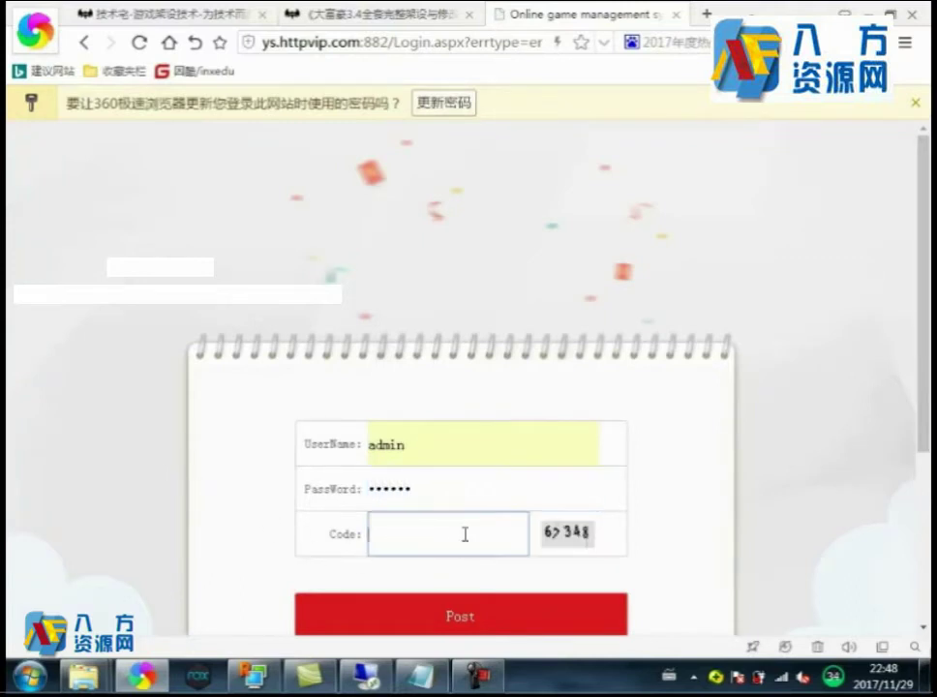
Enter the displayed verification code into the Code box of the game backend's login form.
{"action": "type", "text": "6734"}
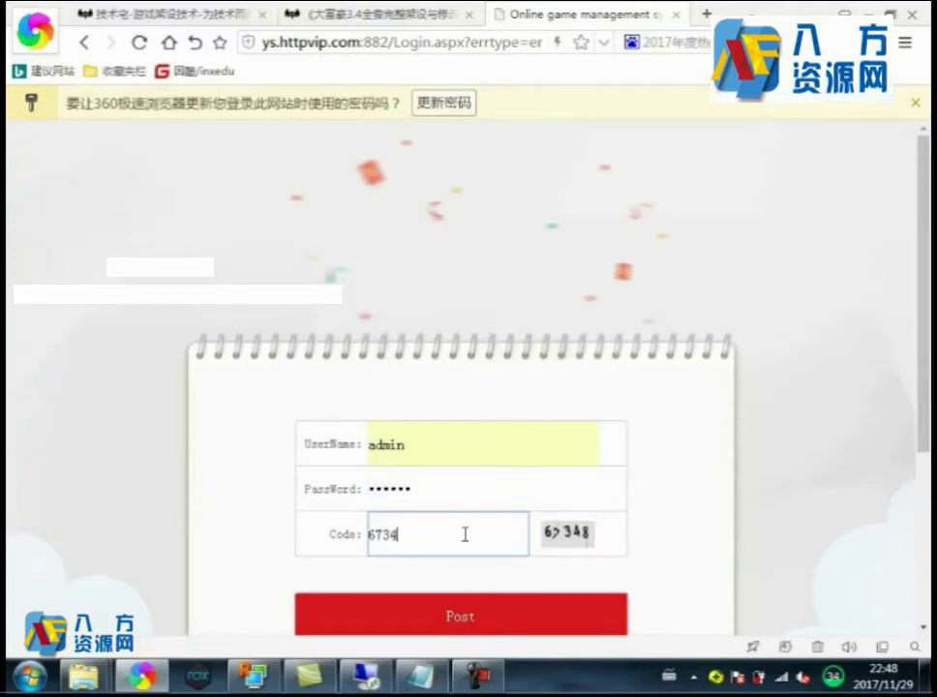
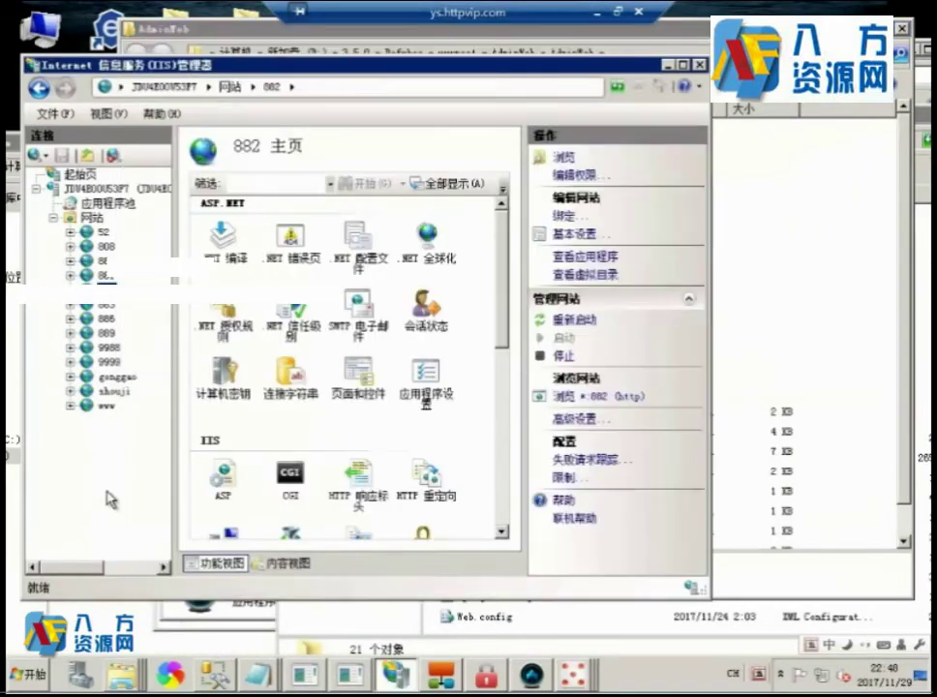
In SSMS, collapse QPNativeWebDB, expand QPPlatformManagerDB Tables, and open dbo.Base_Users' context menu.
{"action": "left_click", "coordinate": [213, 672]}
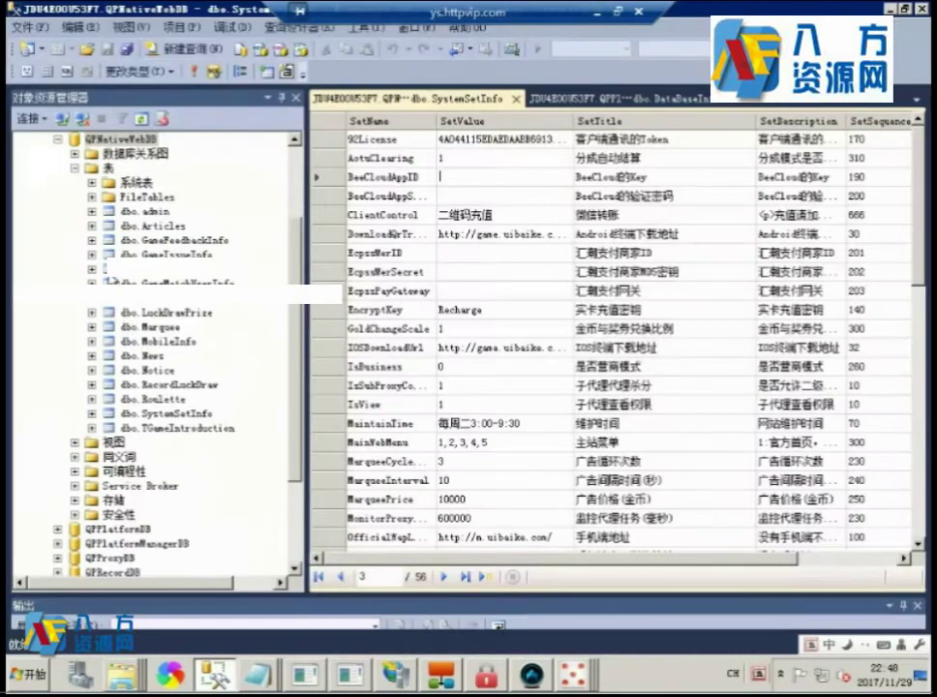
{"action": "left_click", "coordinate": [58, 139]}
{"action": "left_click", "coordinate": [59, 282]}
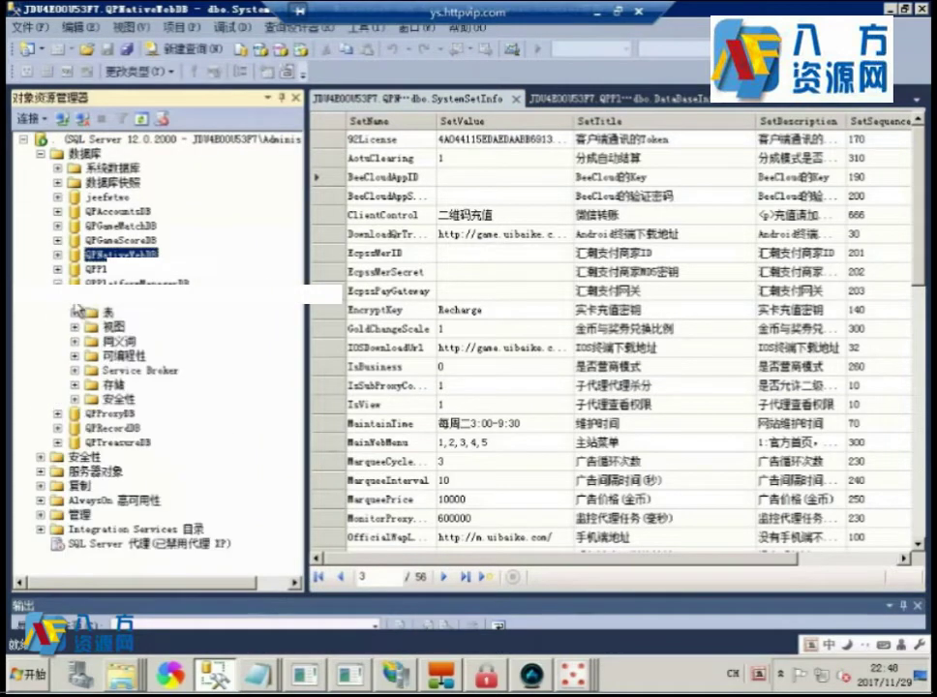
{"action": "left_click", "coordinate": [74, 313]}
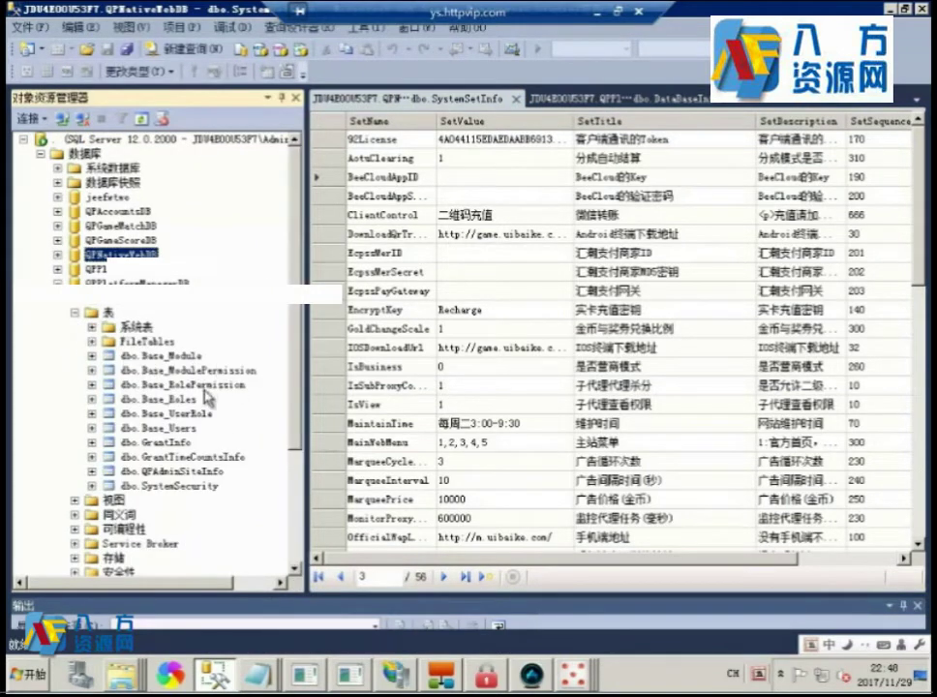
{"action": "right_click", "coordinate": [181, 427]}
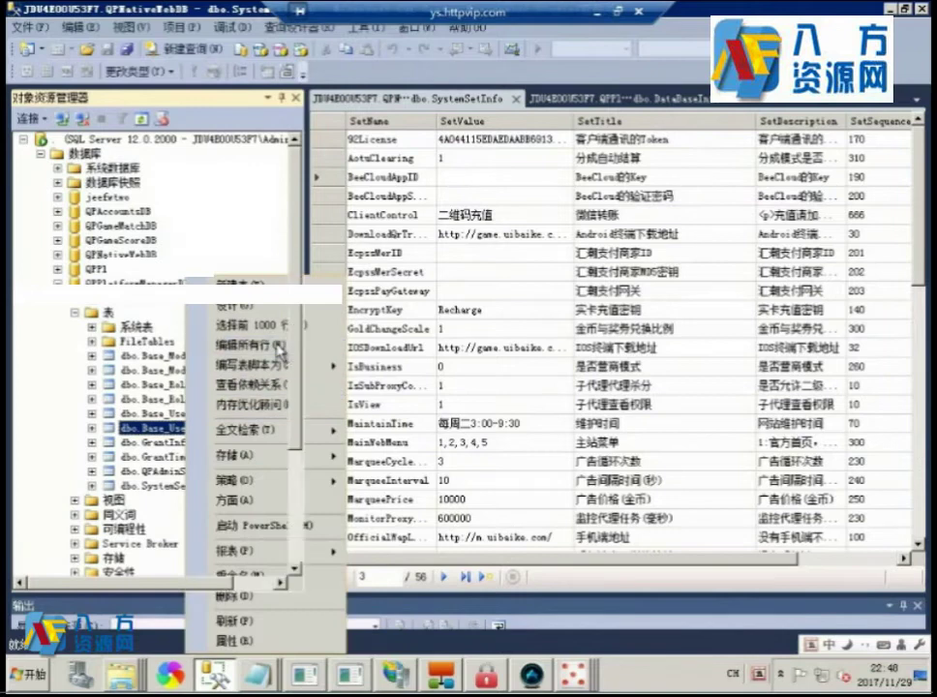
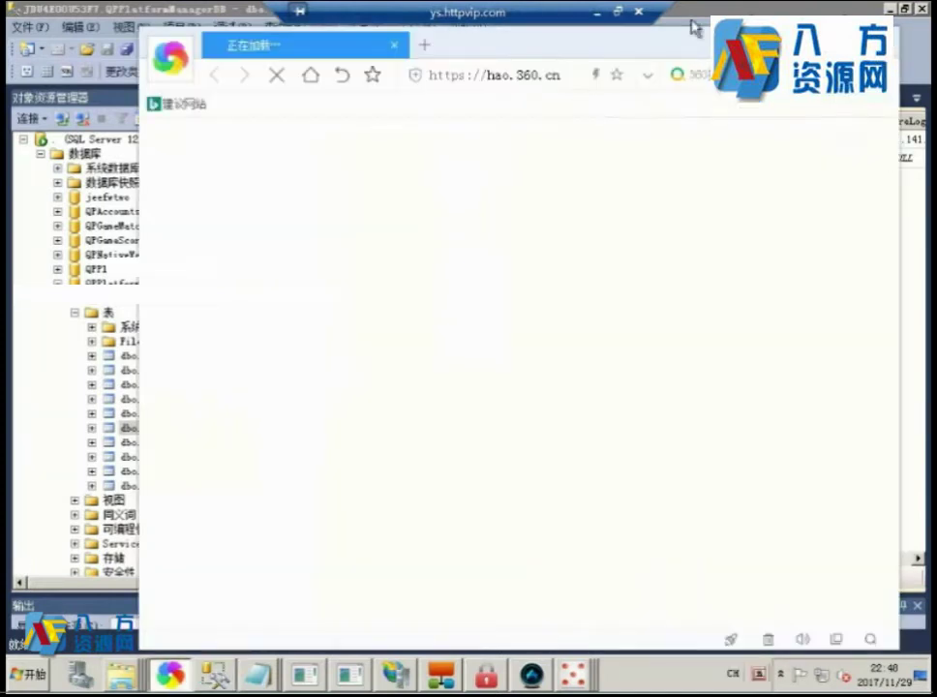
{"action": "type", "text": "ww"}
{"action": "key", "text": "Escape"}
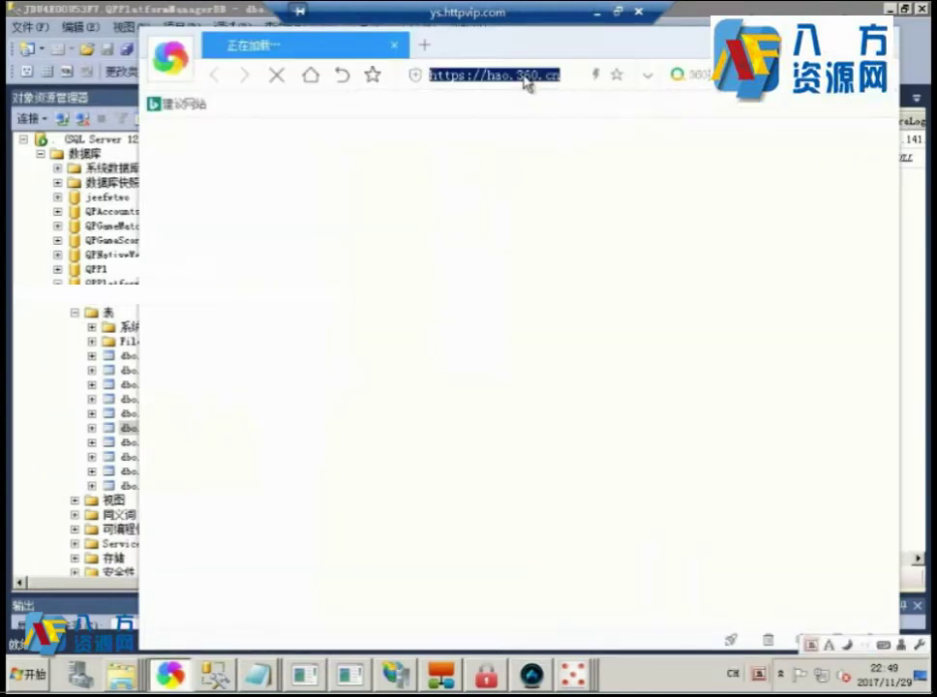
{"action": "type", "text": "WWW.CNMD5.COM"}
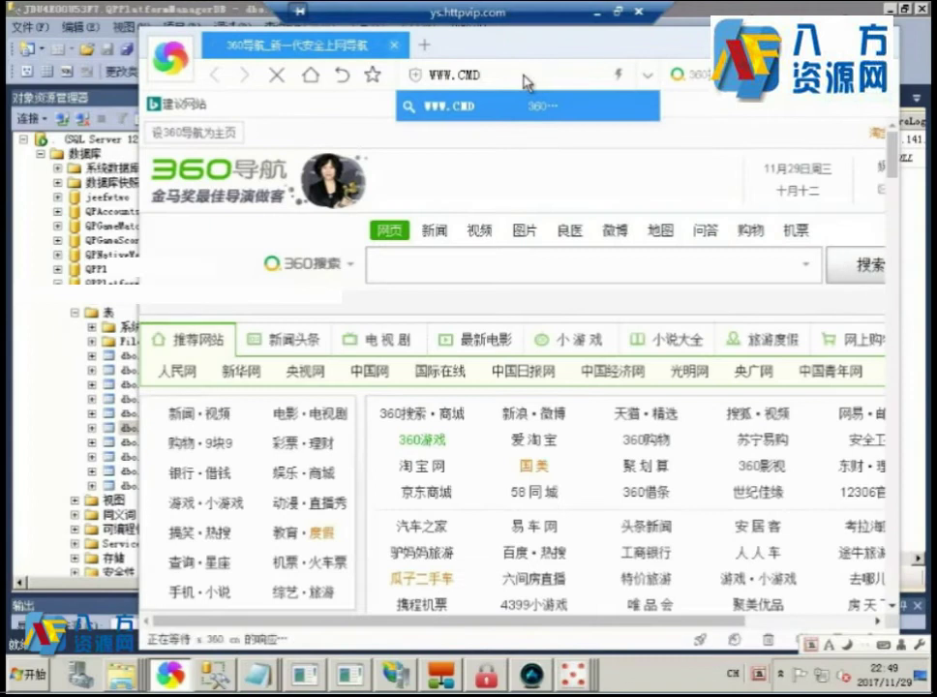
{"action": "key", "text": "Return"}
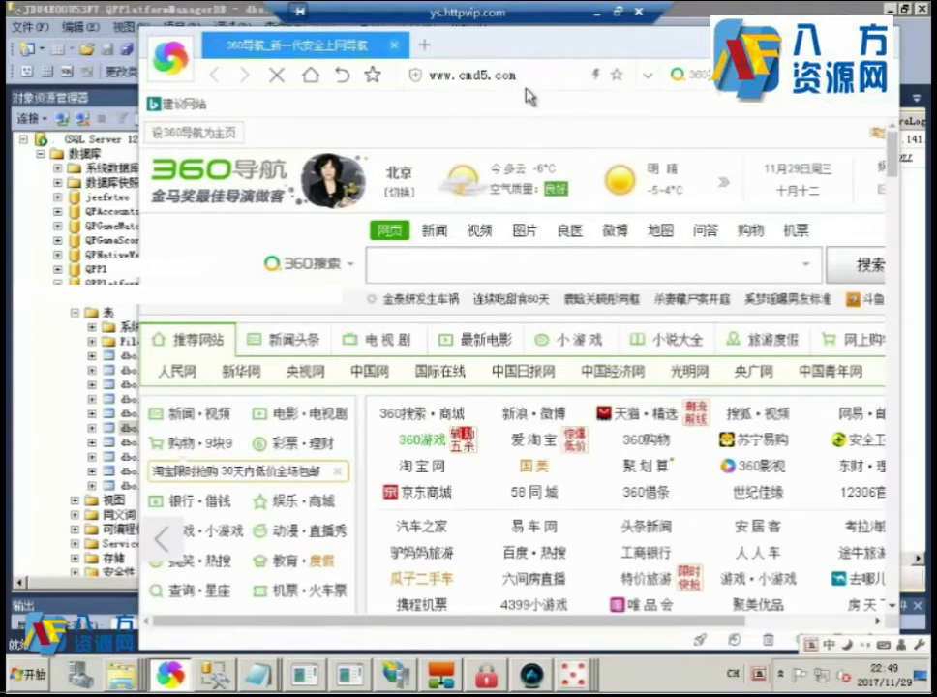
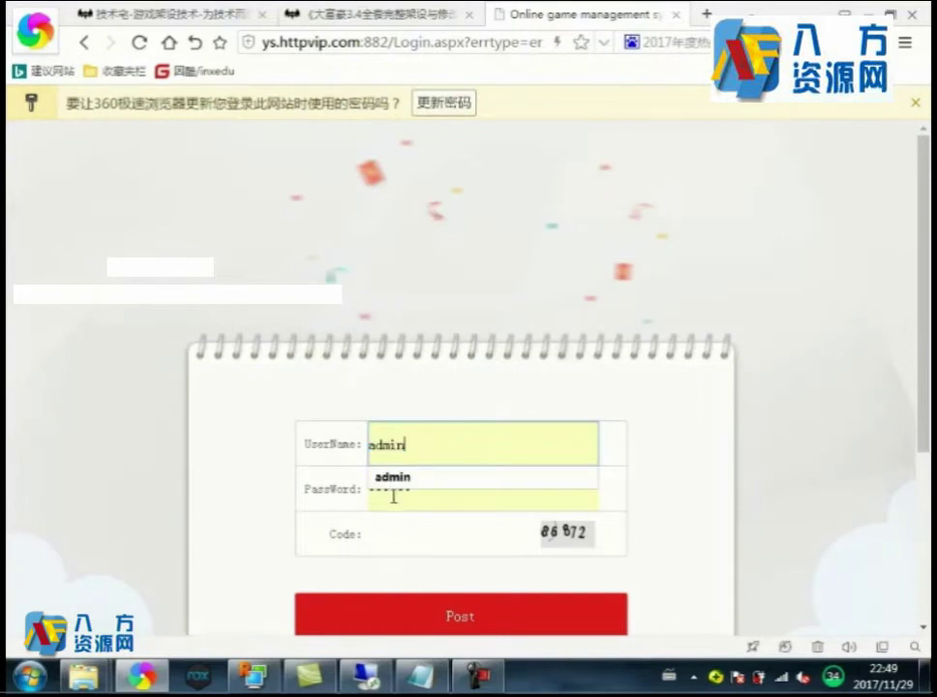
Log in to the Crown Game admin backend with the admin password and the captcha verification code.
{"action": "left_click", "coordinate": [392, 494]}
{"action": "type", "text": "admin"}
{"action": "key", "text": "Tab"}
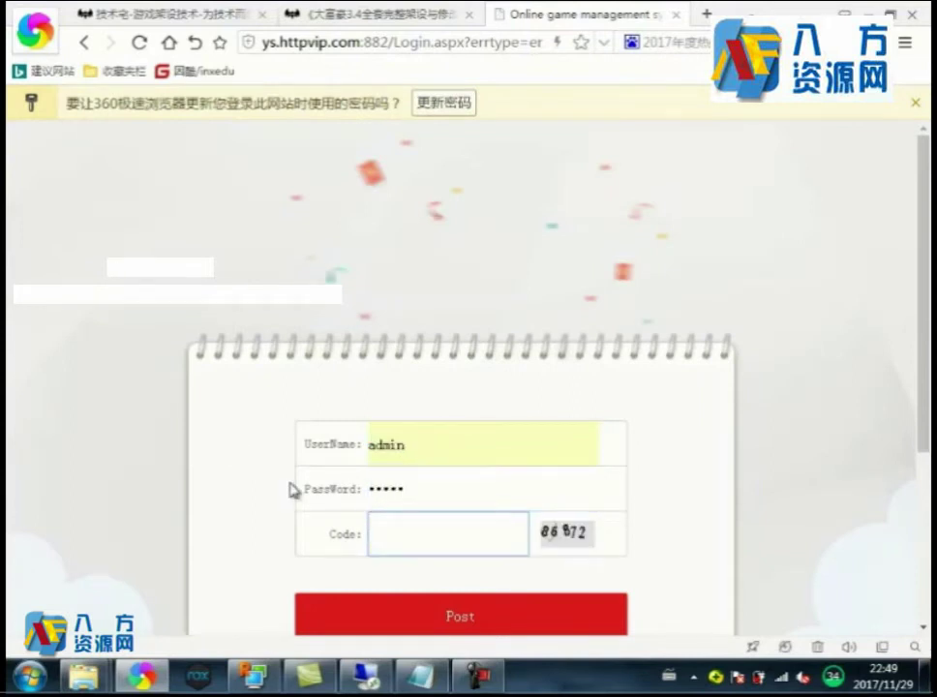
{"action": "type", "text": "86872"}
{"action": "left_click", "coordinate": [455, 623]}
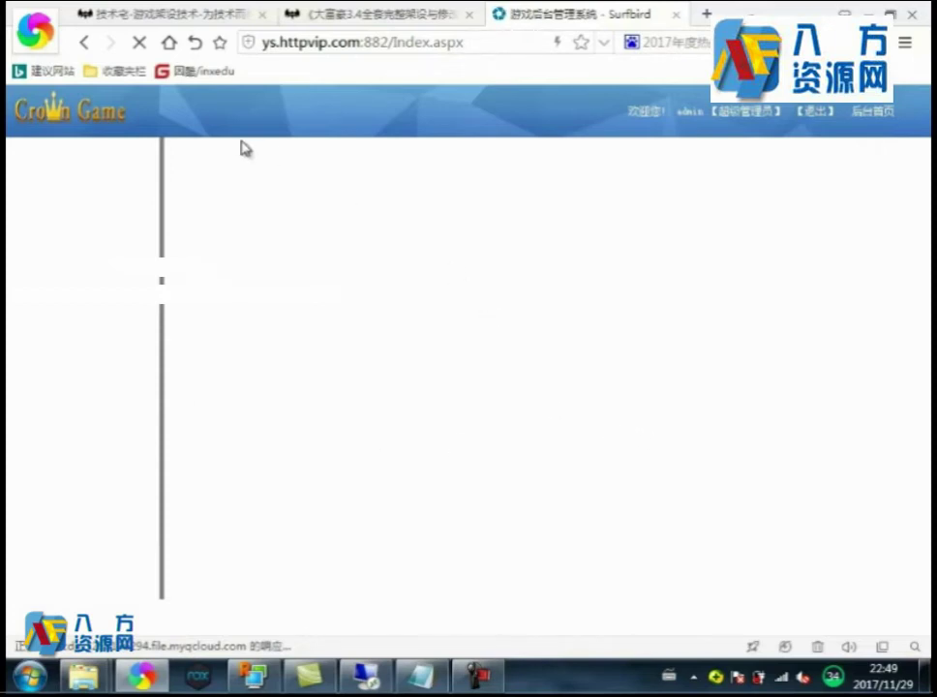
{"action": "right_click", "coordinate": [329, 126]}
{"action": "left_click", "coordinate": [247, 191]}
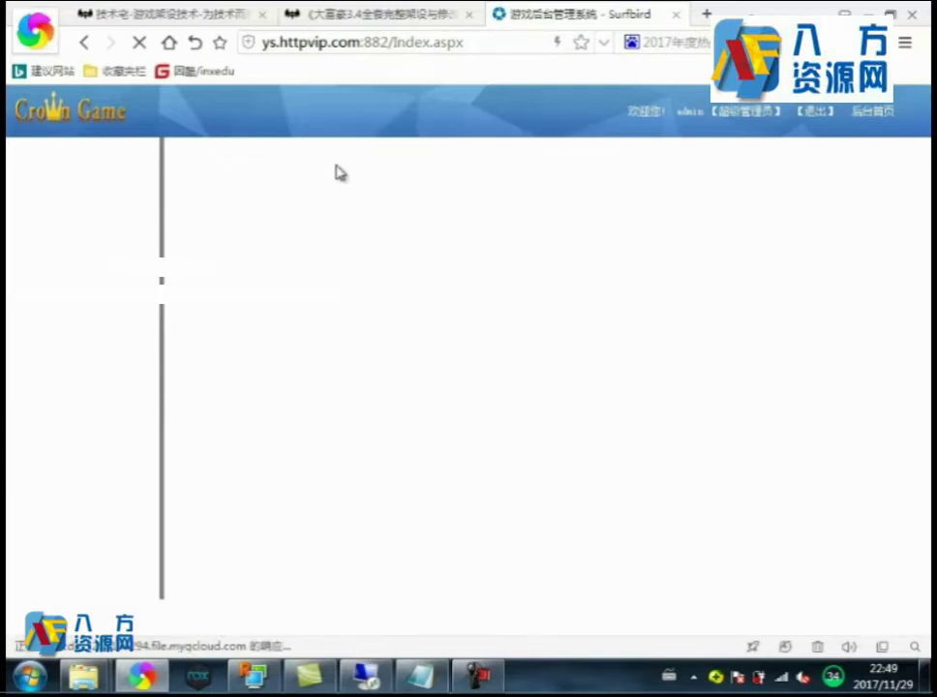